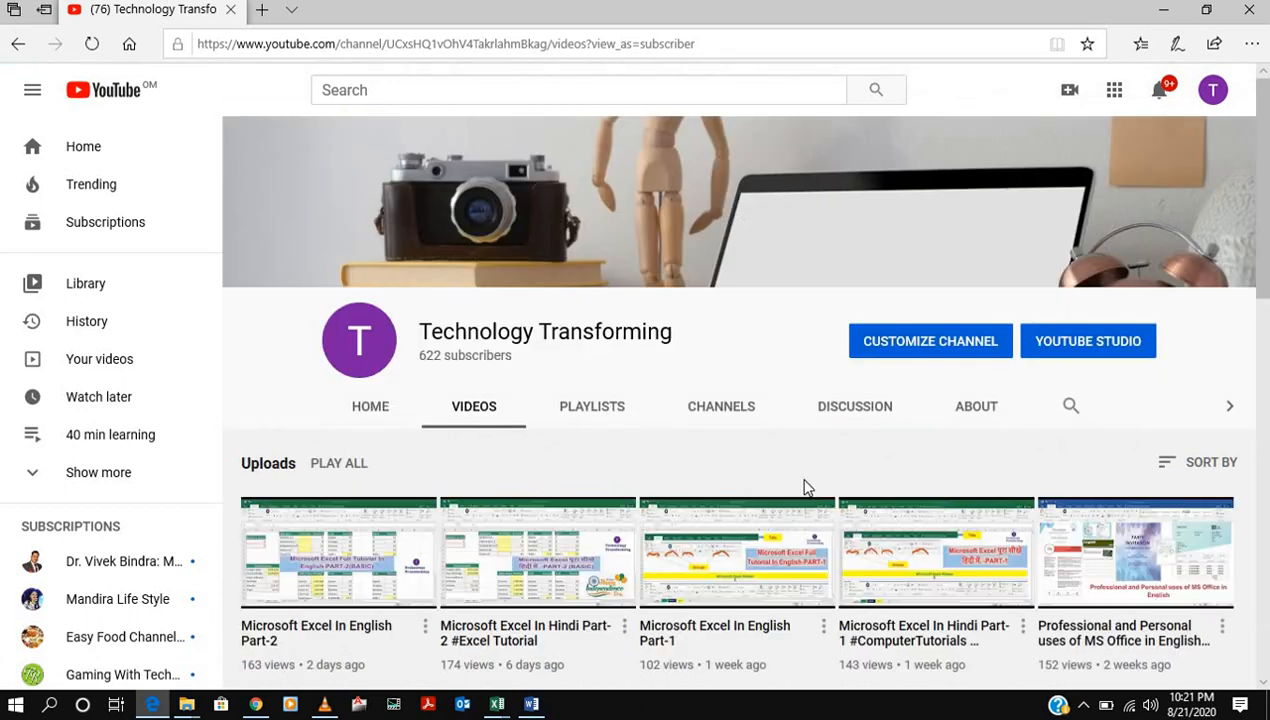
Step: Browse the list of uploaded videos on the Technology Transforming channel
scroll(805, 487, down, 3)
scroll(727, 473, down, 3)
scroll(727, 473, down, 5)
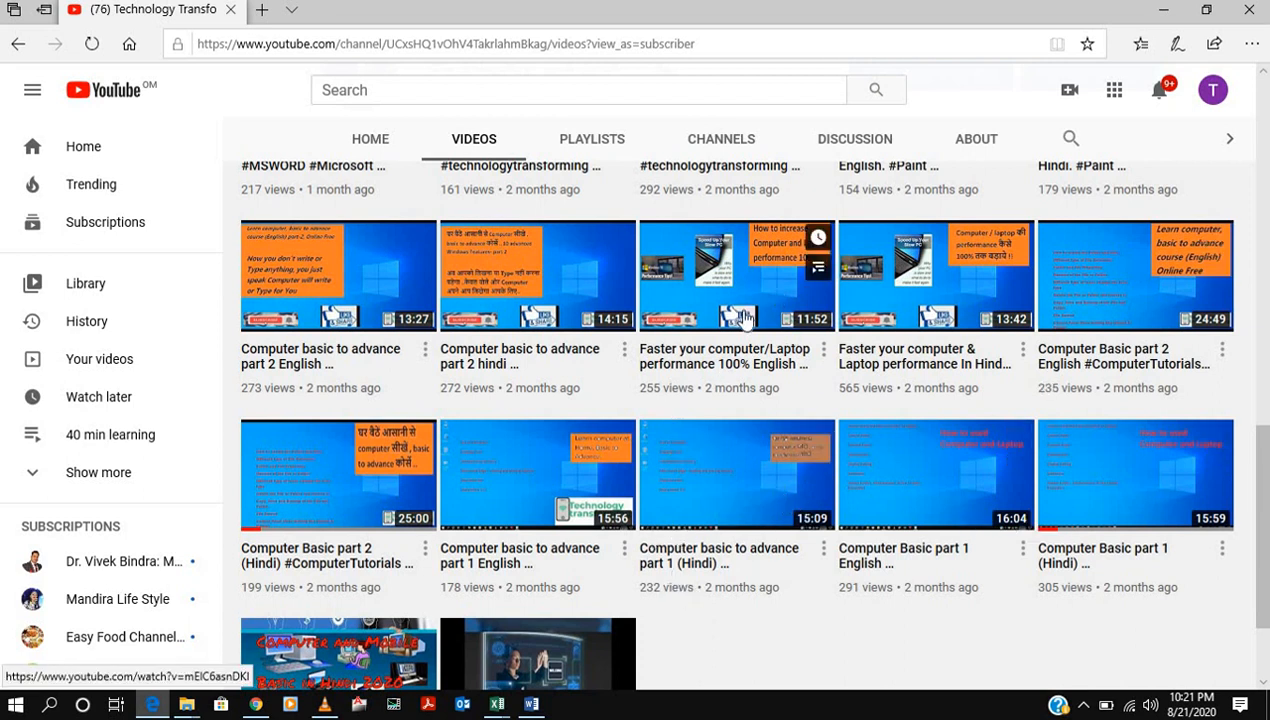
scroll(742, 316, up, 1)
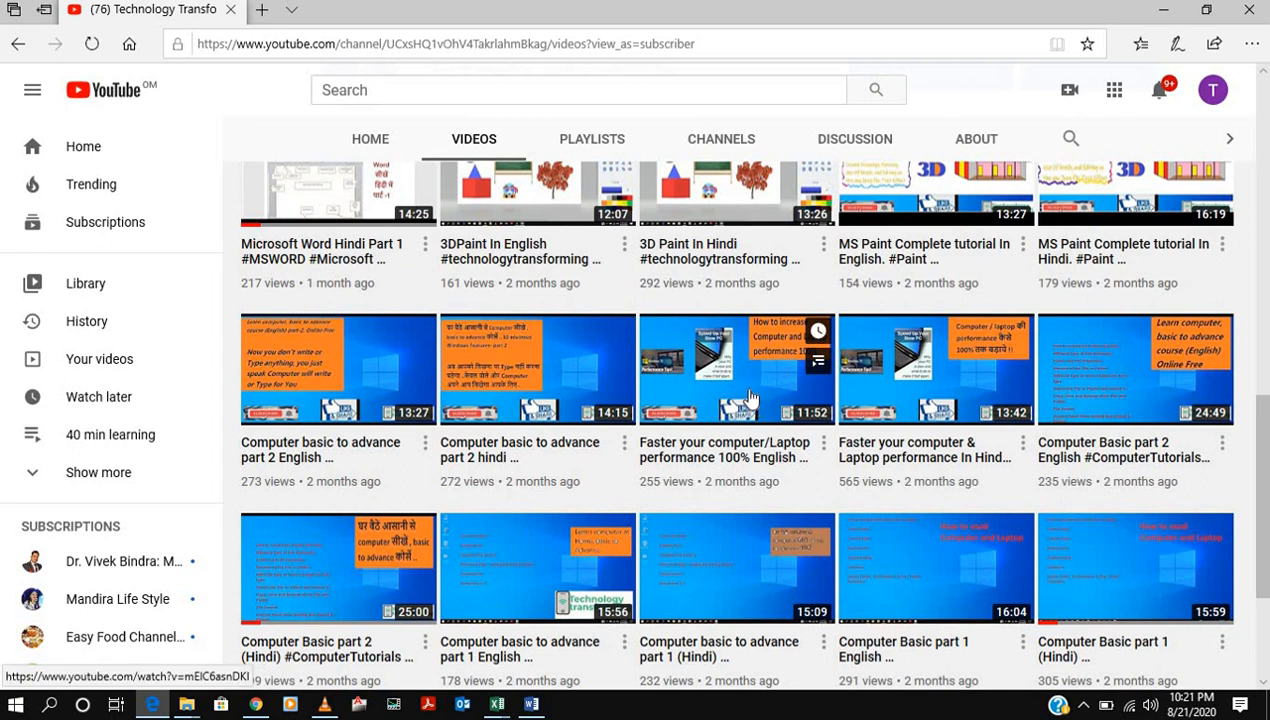
scroll(750, 398, up, 2)
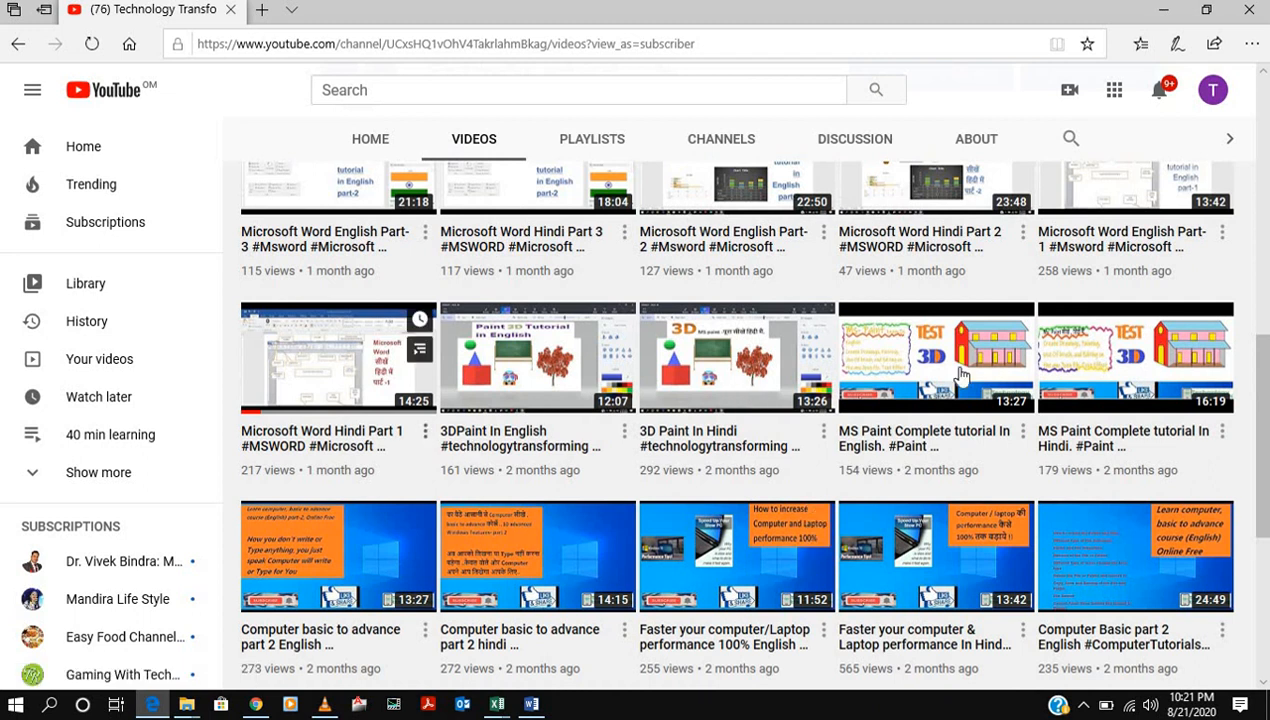
scroll(548, 397, up, 2)
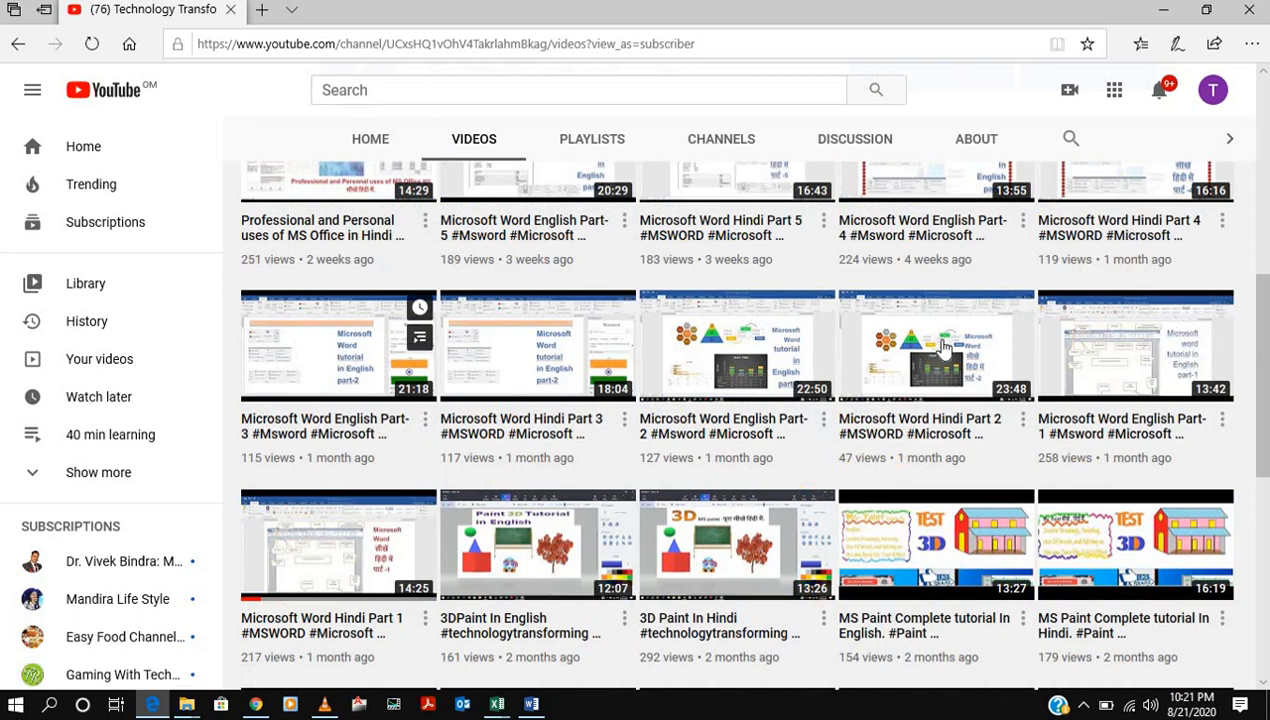
scroll(887, 368, up, 2)
scroll(925, 405, up, 2)
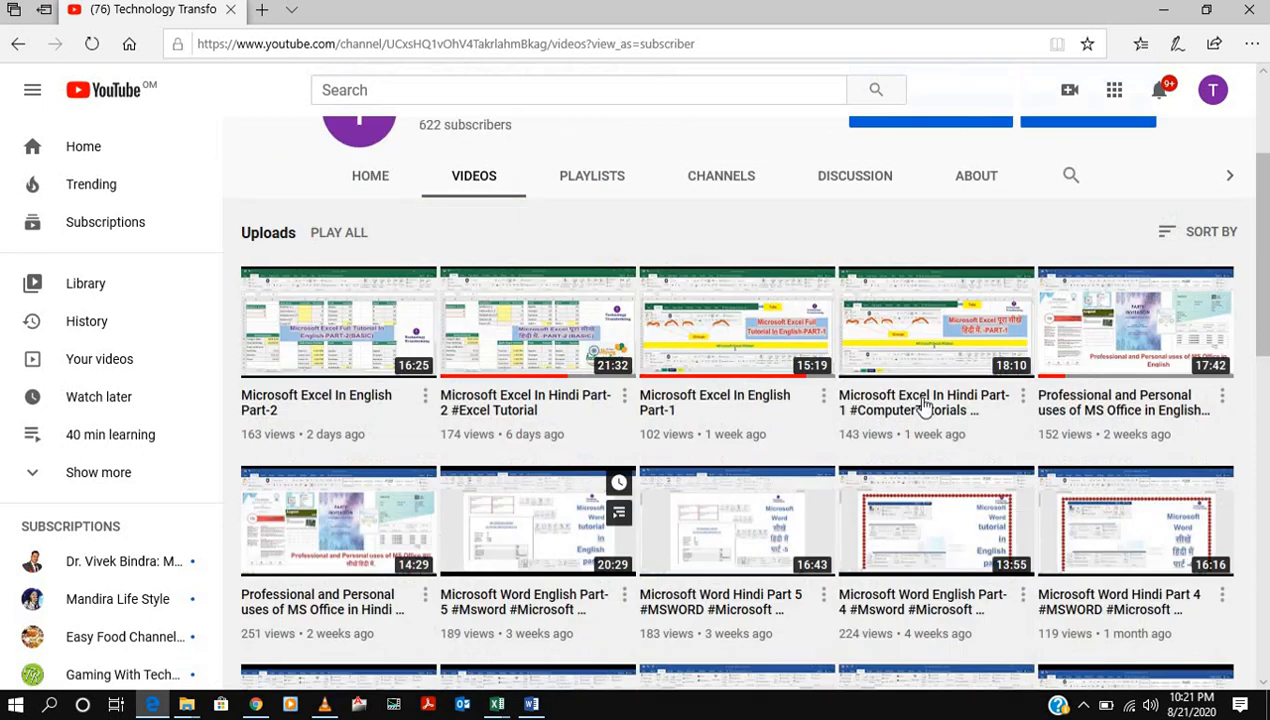
scroll(830, 525, down, 1)
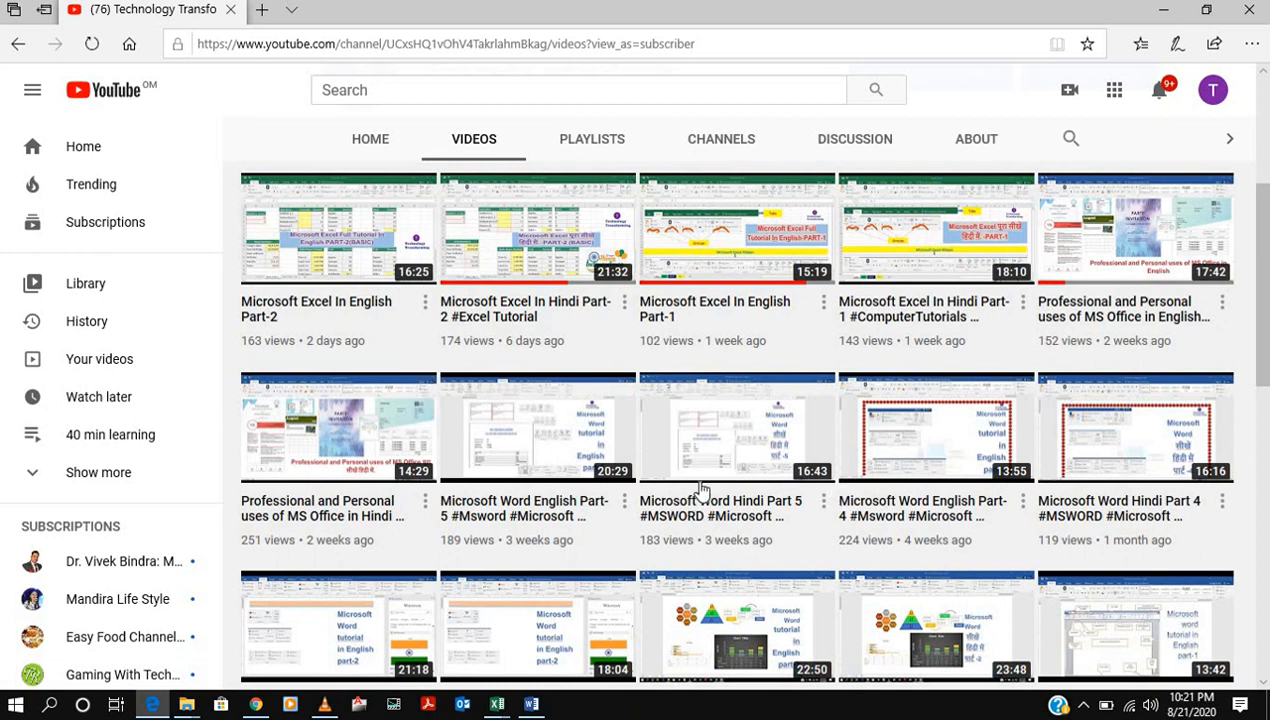
Step: View the playlists created on the Technology Transforming channel
click(592, 142)
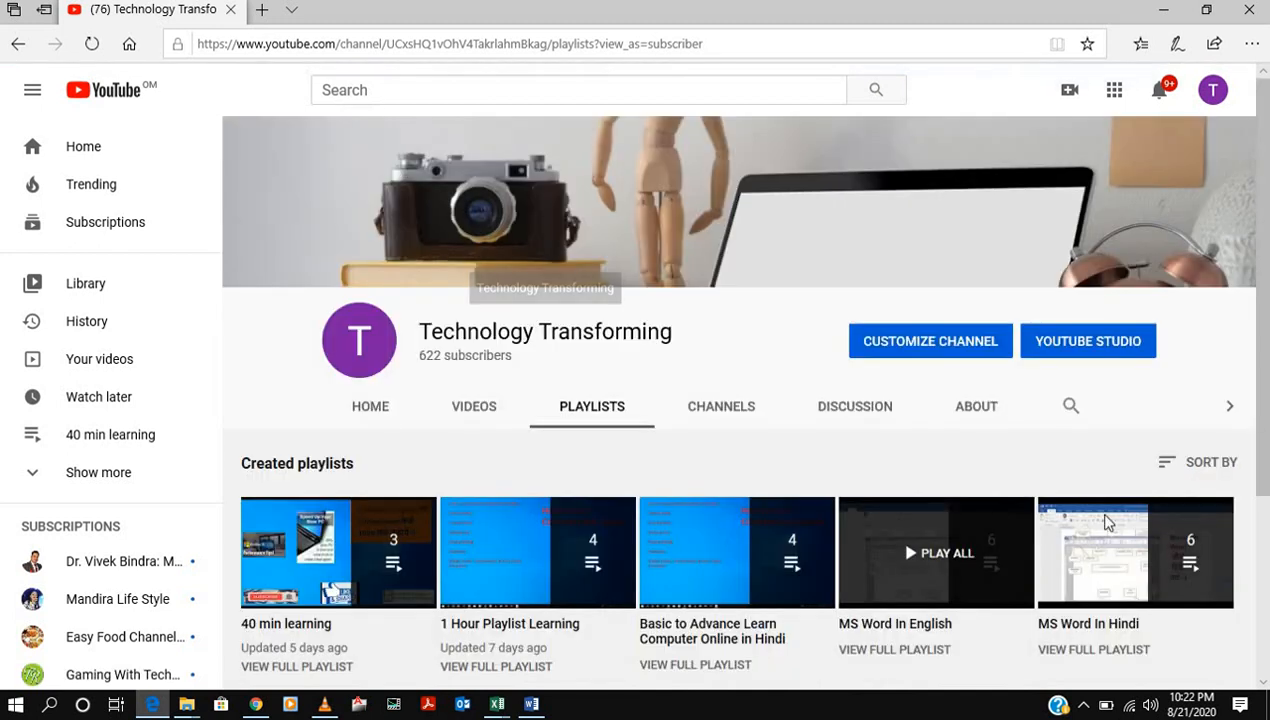
scroll(740, 555, down, 2)
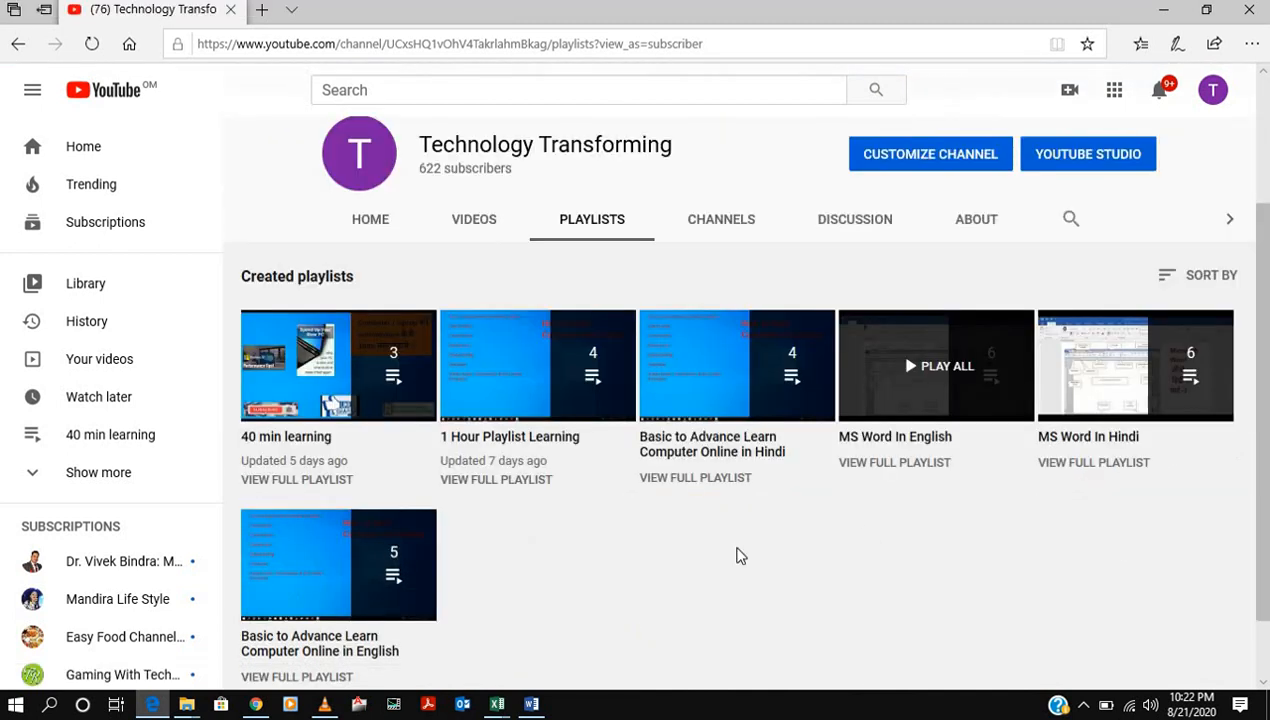
scroll(740, 555, up, 2)
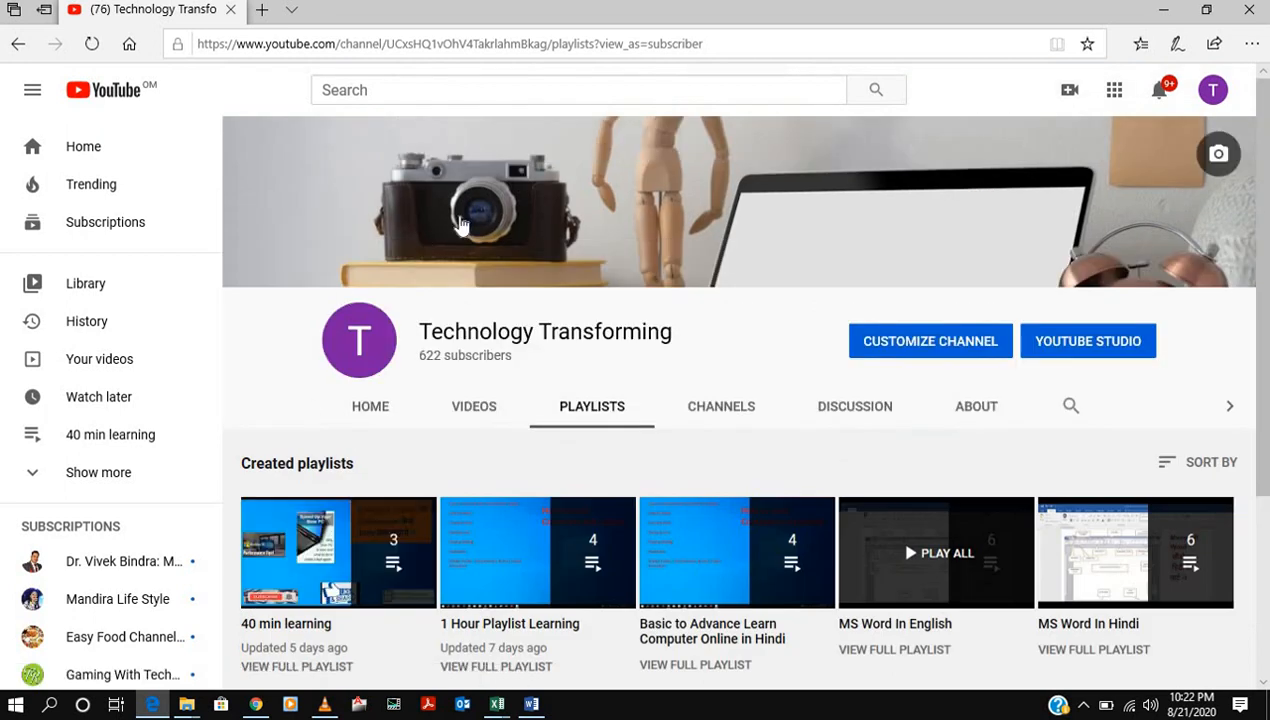
Step: Switch from the browser to the Class.xlsx workbook in Excel and open the Class 3 (2) sheet
click(1163, 18)
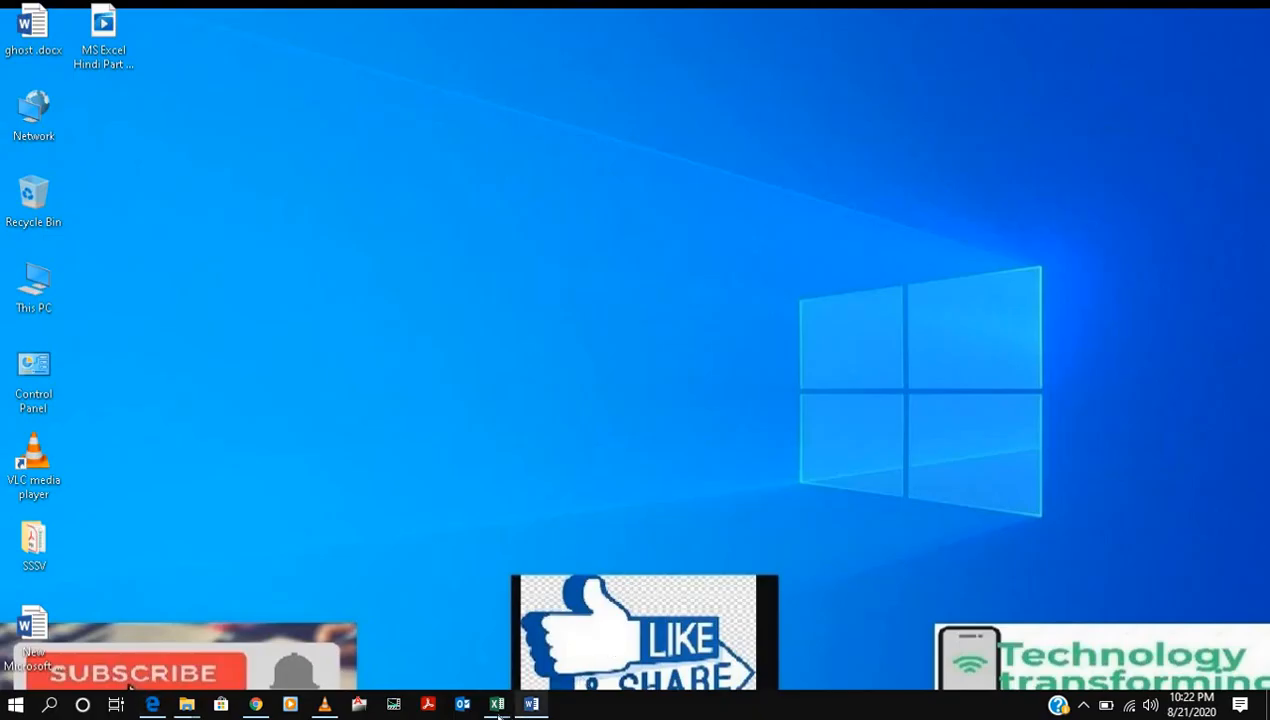
mouse_move(495, 702)
click(563, 652)
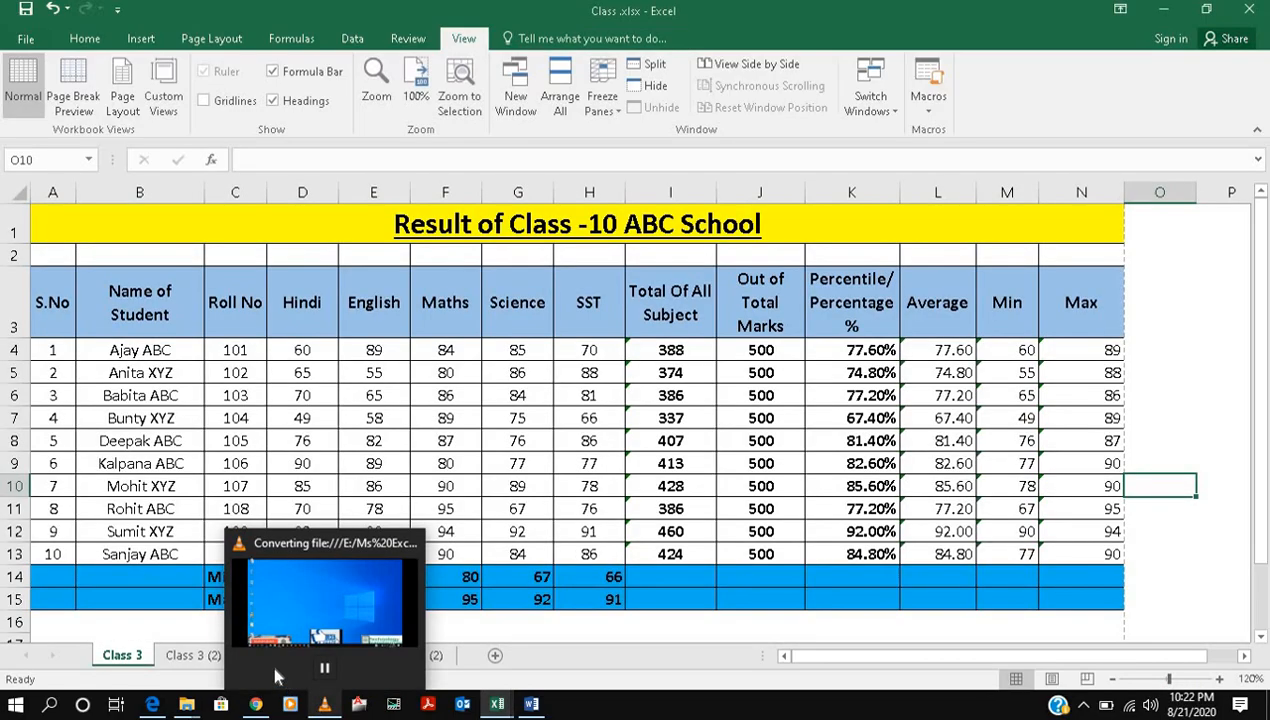
click(199, 656)
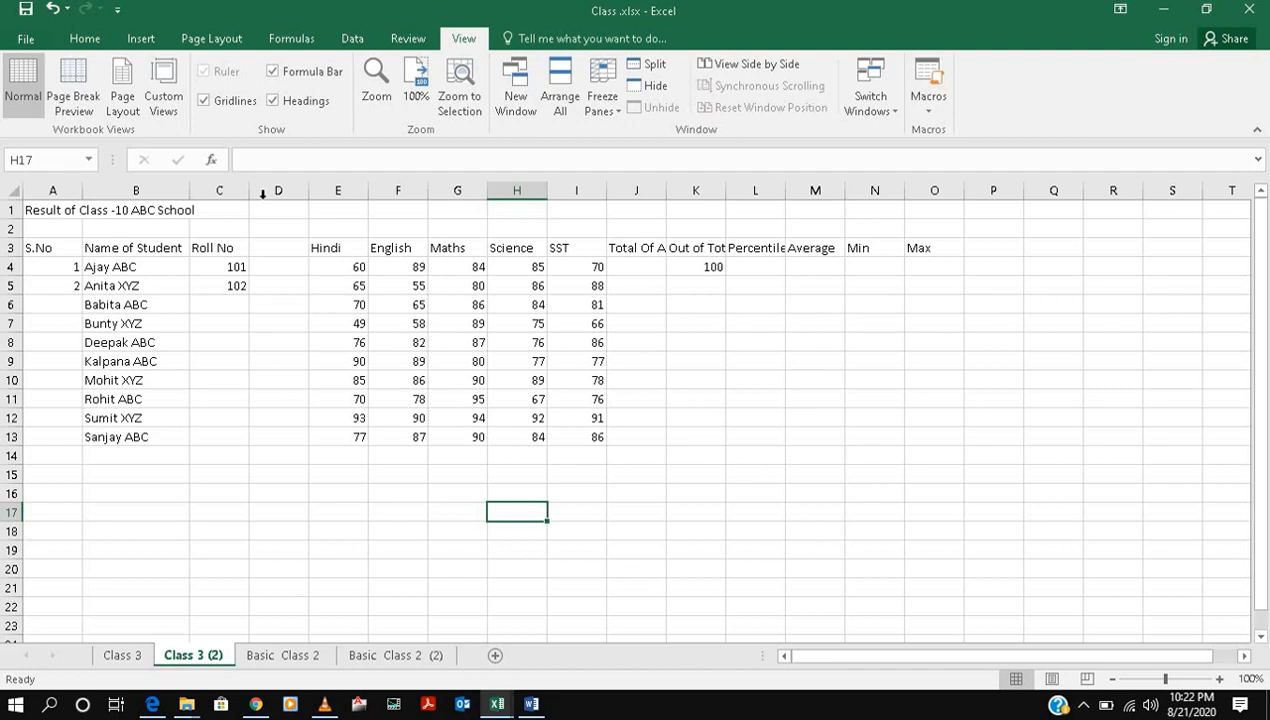
Step: Delete the empty column D between the Roll No and Hindi columns
drag(43, 211, 556, 183)
click(645, 452)
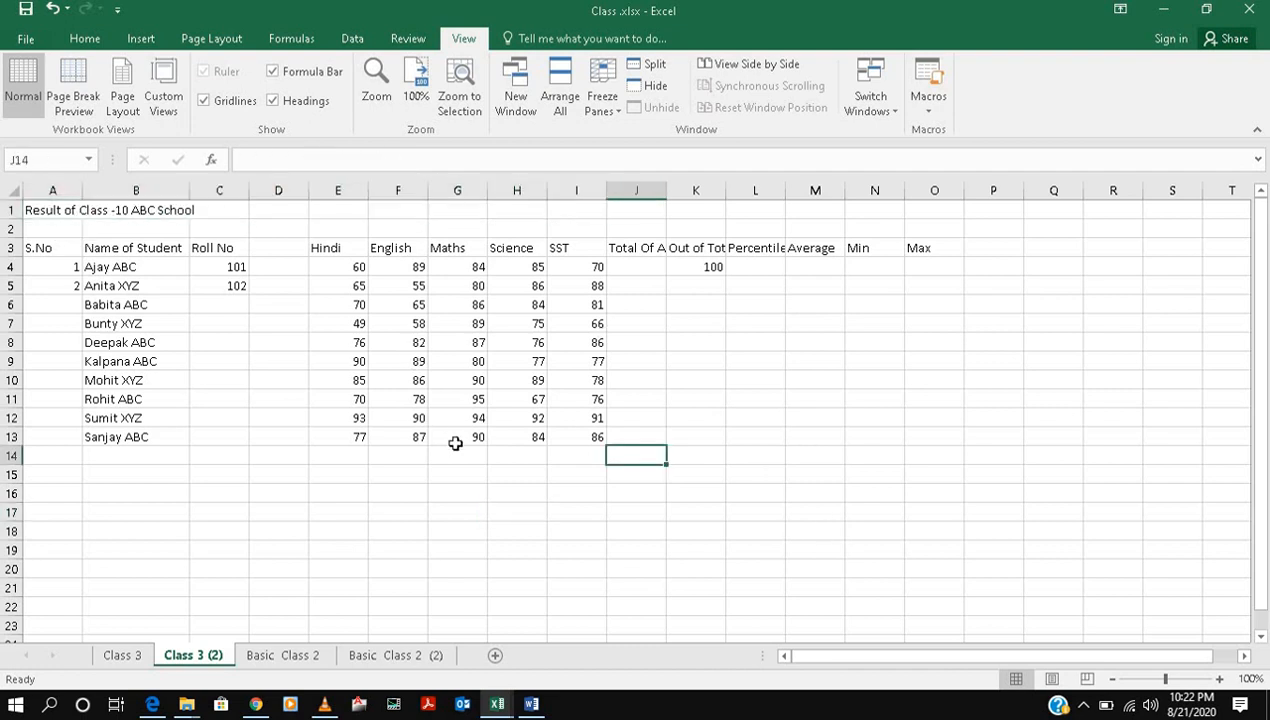
ctrl+scroll(427, 375, up, 1)
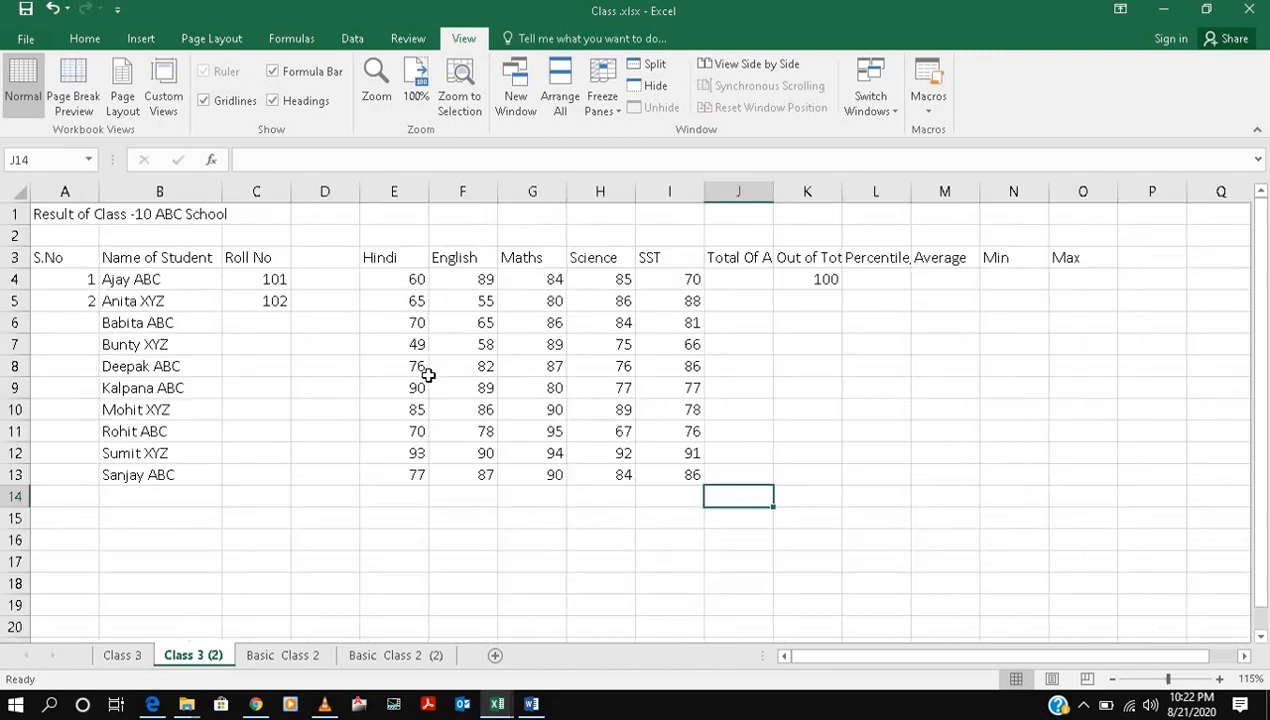
ctrl+scroll(427, 375, up, 1)
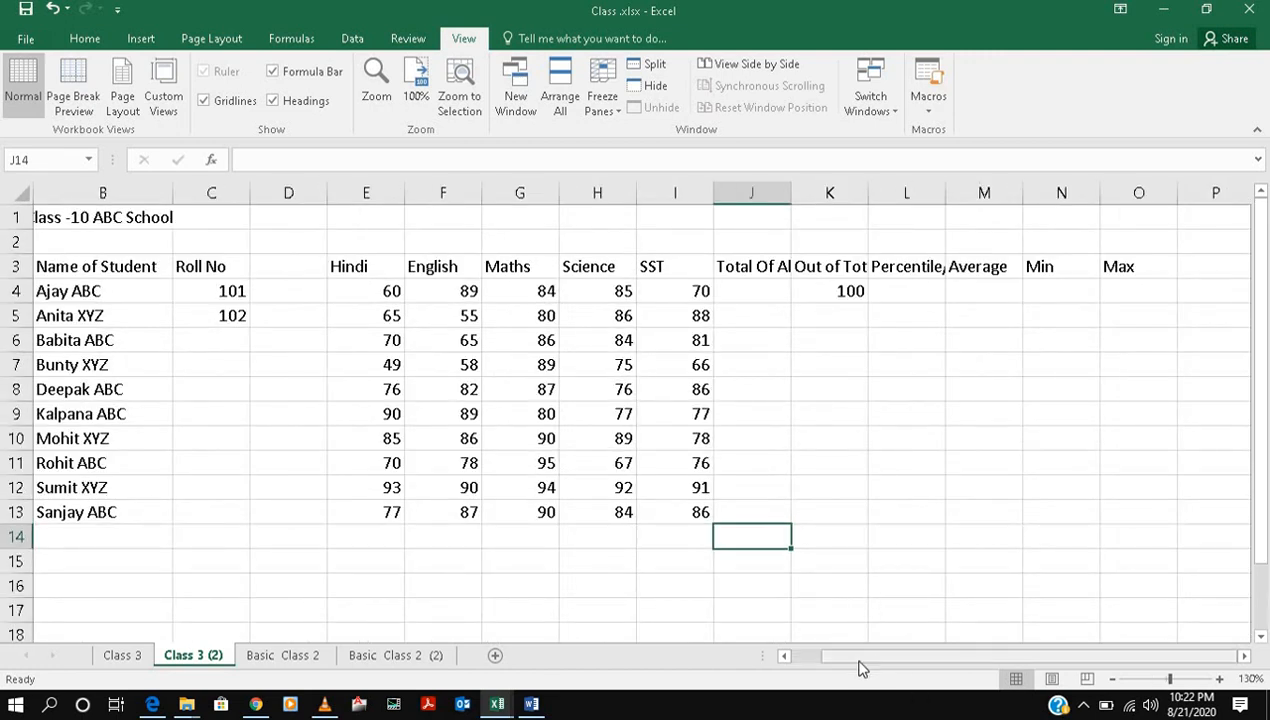
click(807, 655)
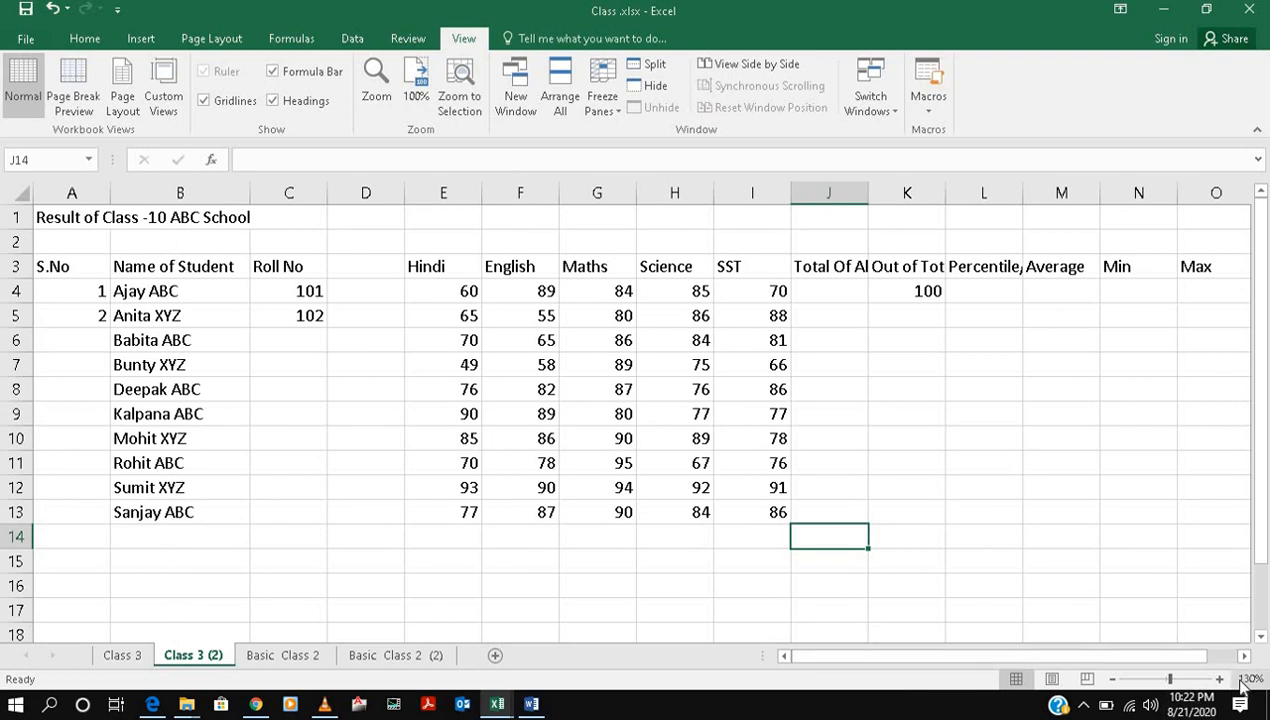
click(376, 193)
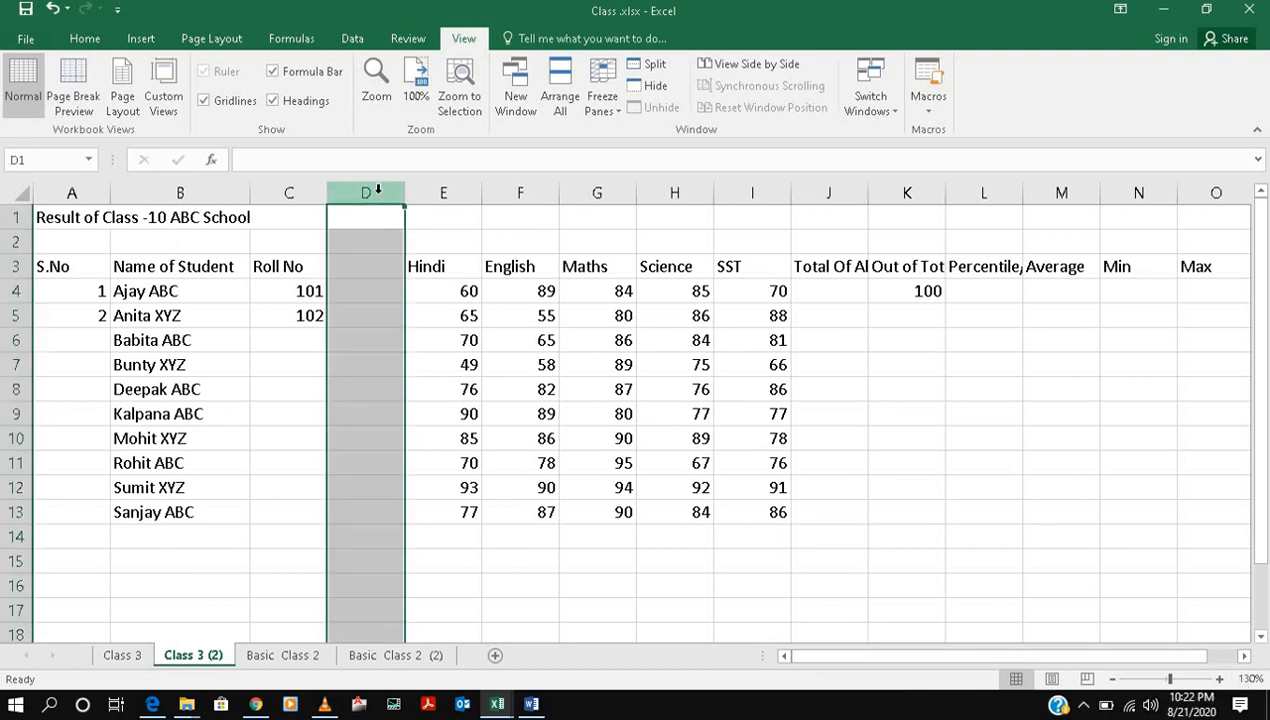
right_click(365, 192)
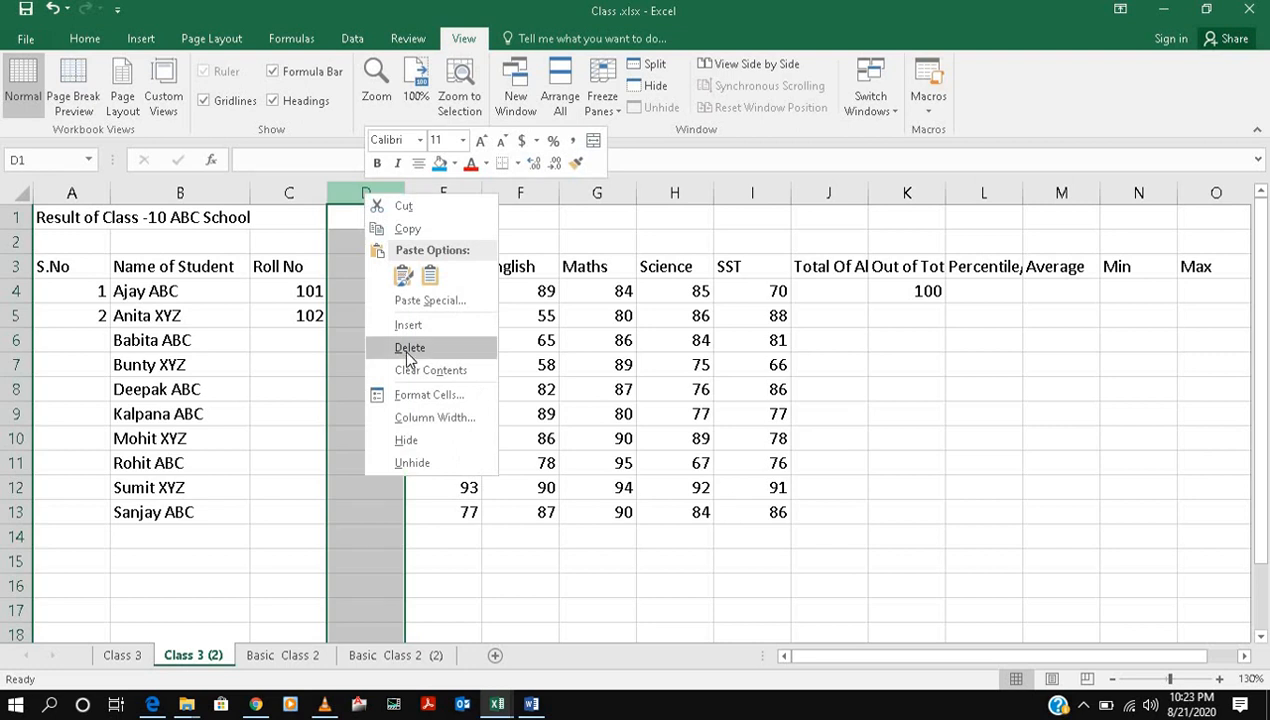
click(409, 348)
click(797, 388)
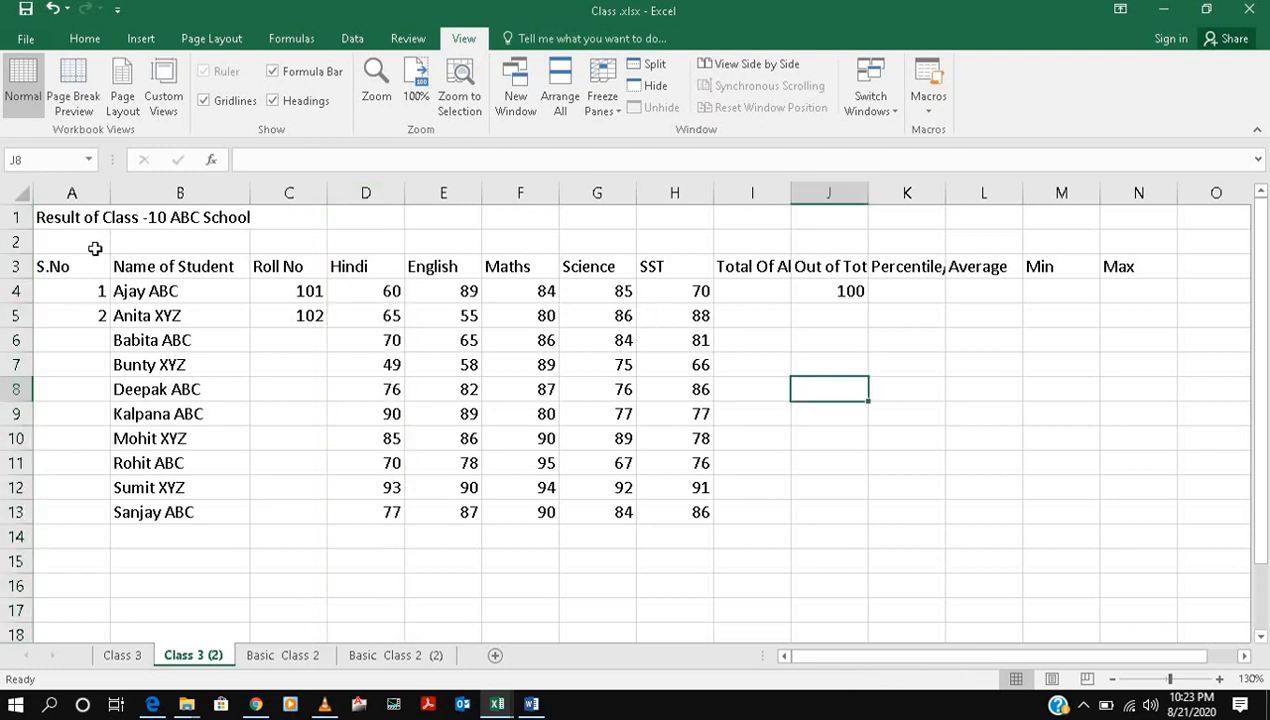
Step: Merge and center the title "Result of Class -10 ABC School" across A1:N1 and align it vertically to the middle
drag(120, 216, 1108, 218)
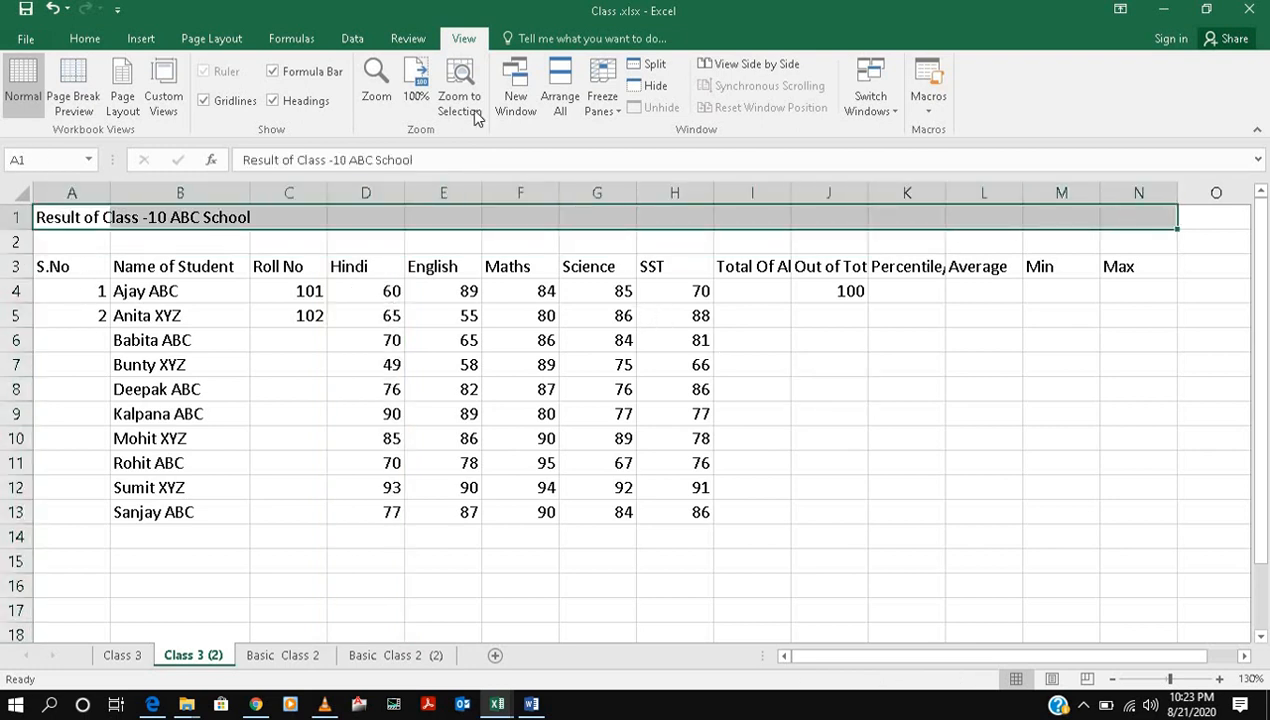
click(84, 38)
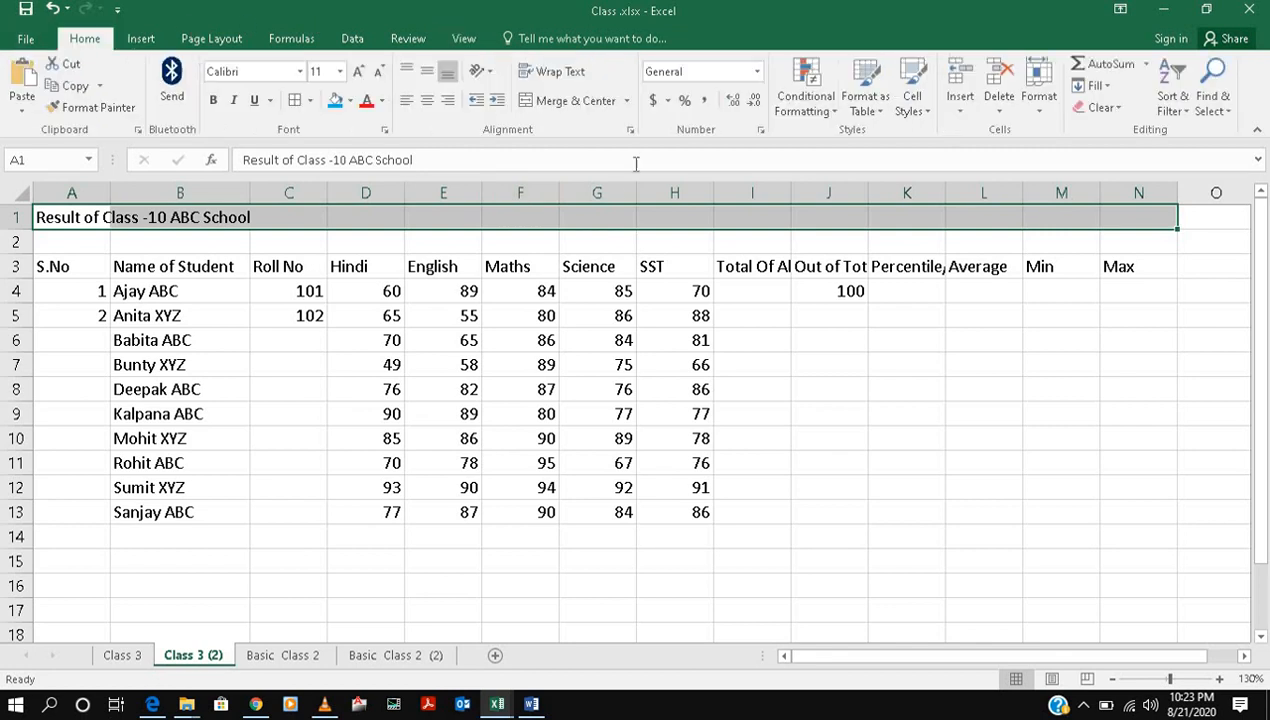
click(566, 106)
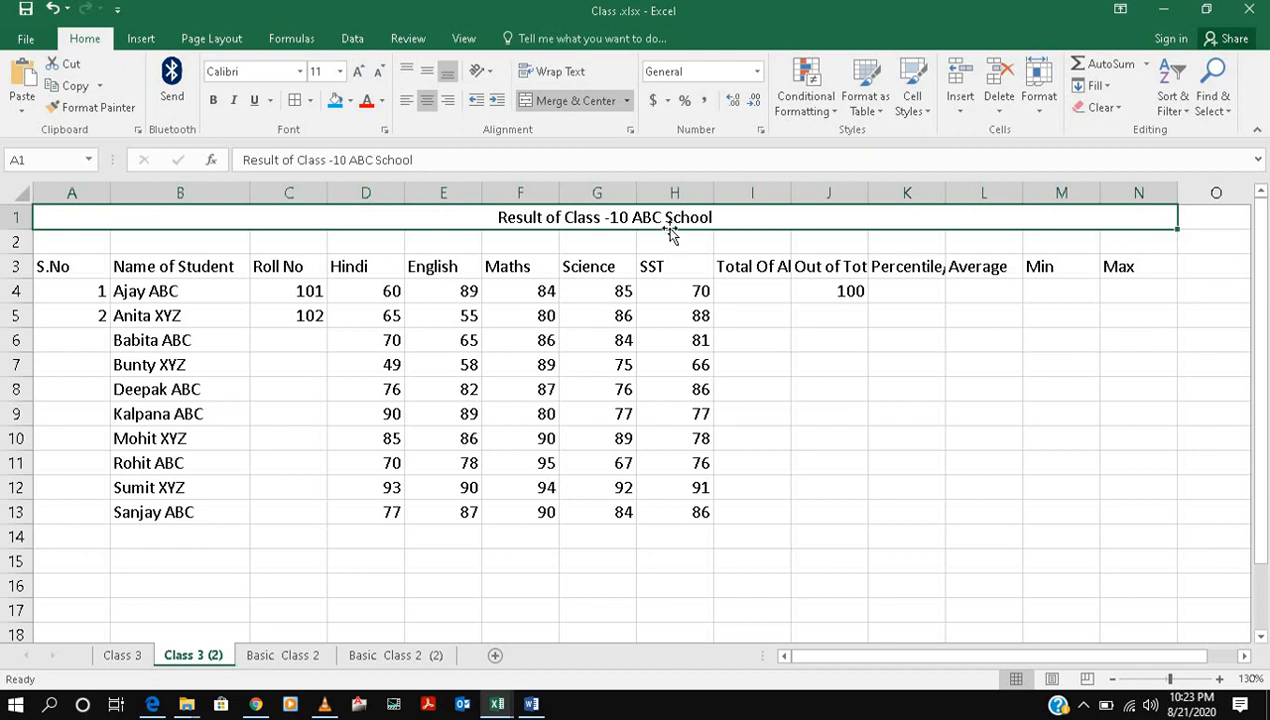
click(427, 77)
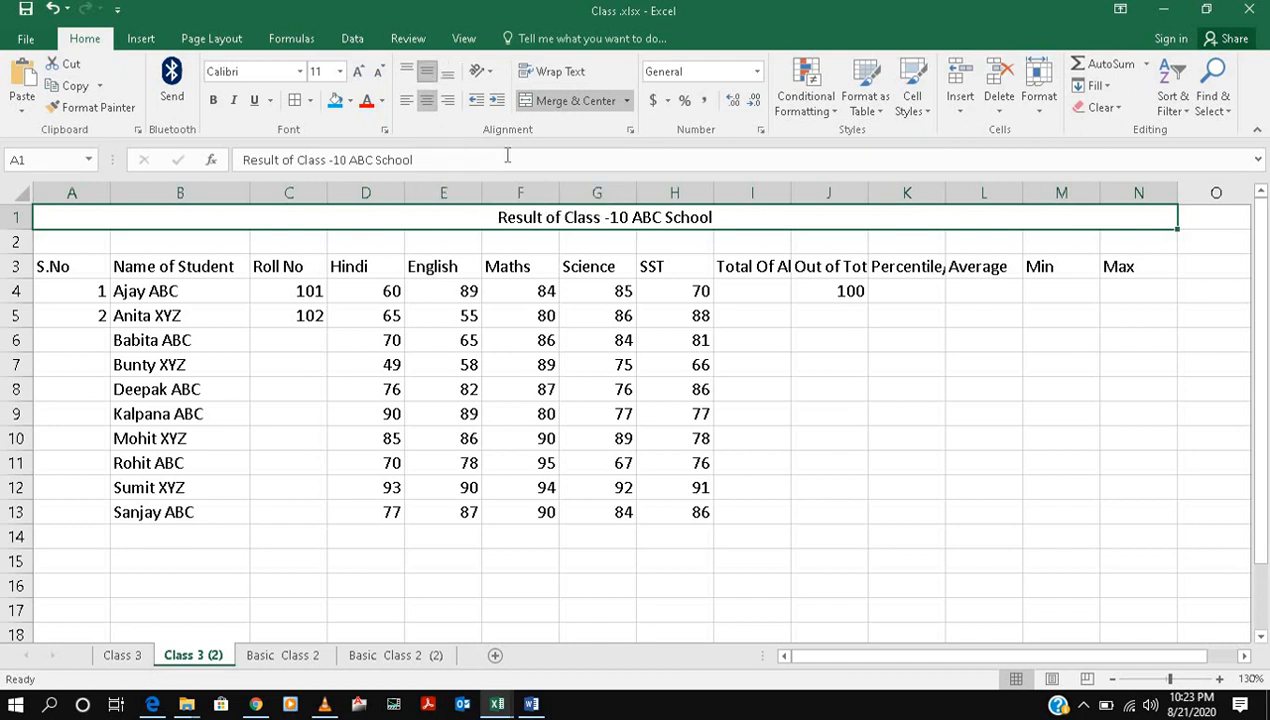
Step: Enlarge the title in row 1 to font size 20 and make it bold and underlined
click(358, 72)
click(358, 72)
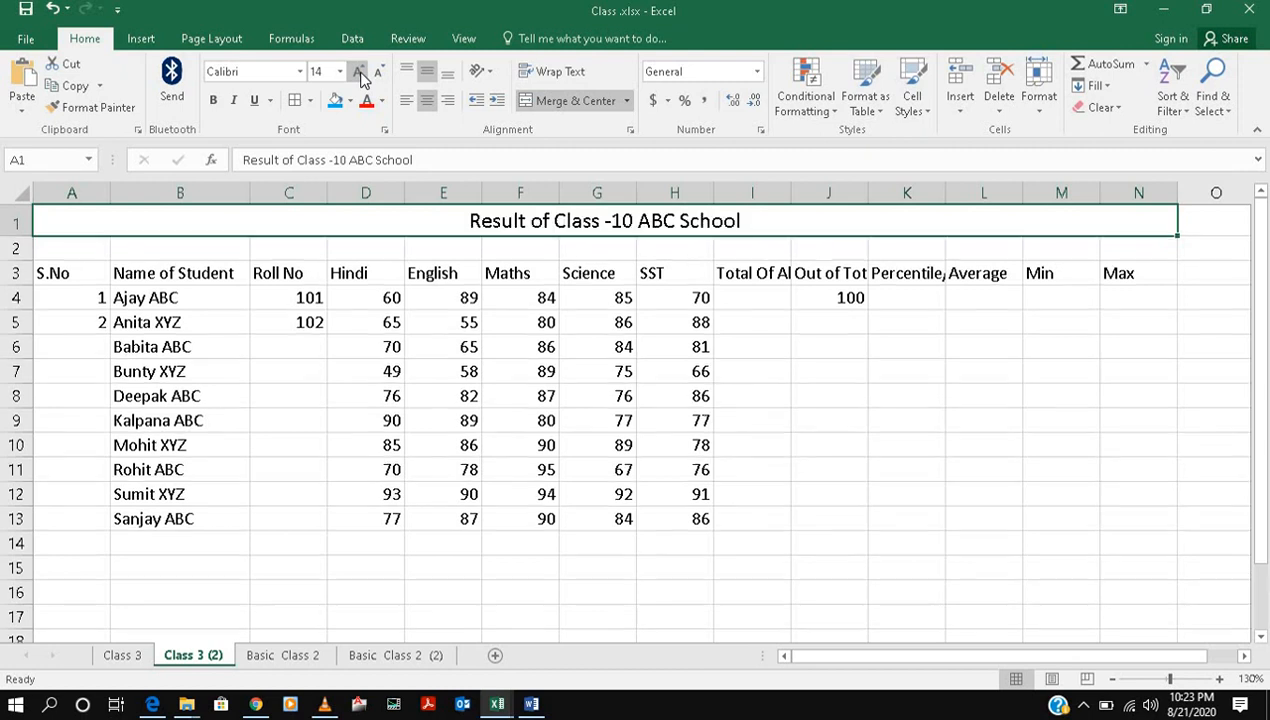
click(359, 73)
click(359, 73)
click(359, 73)
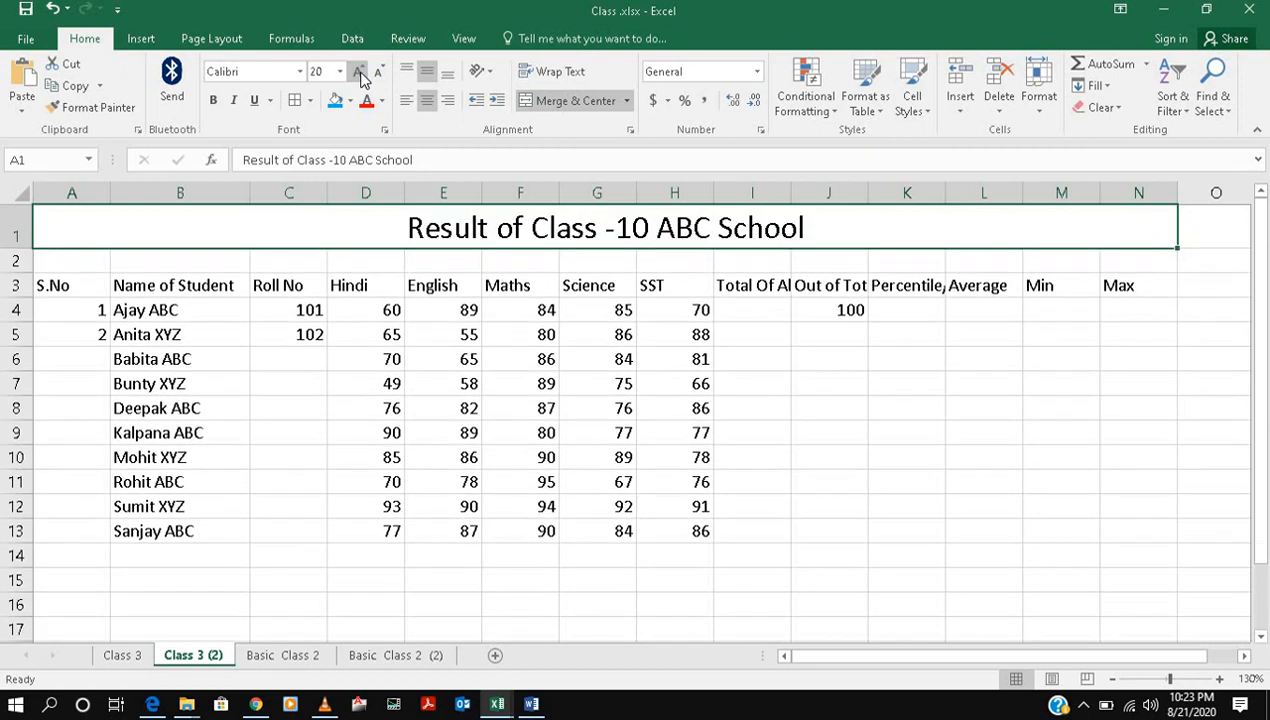
click(213, 100)
click(254, 100)
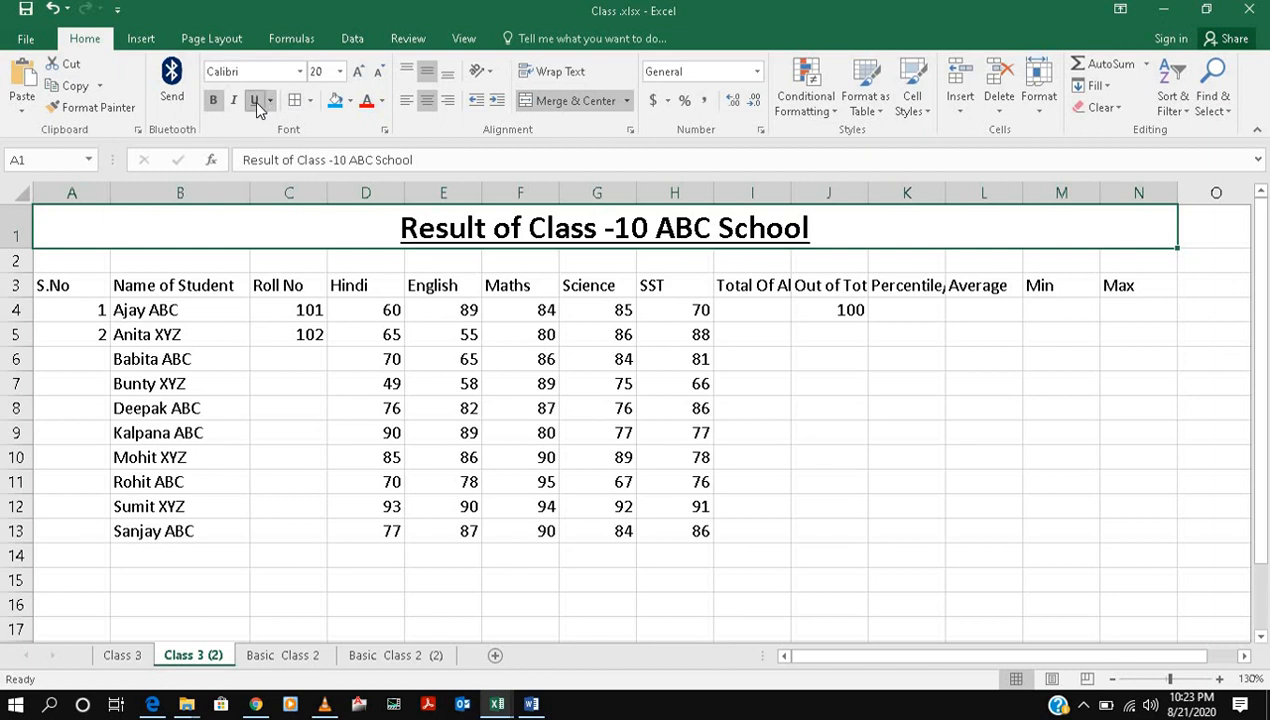
Step: Fill the merged title cell in row 1 with yellow
click(350, 101)
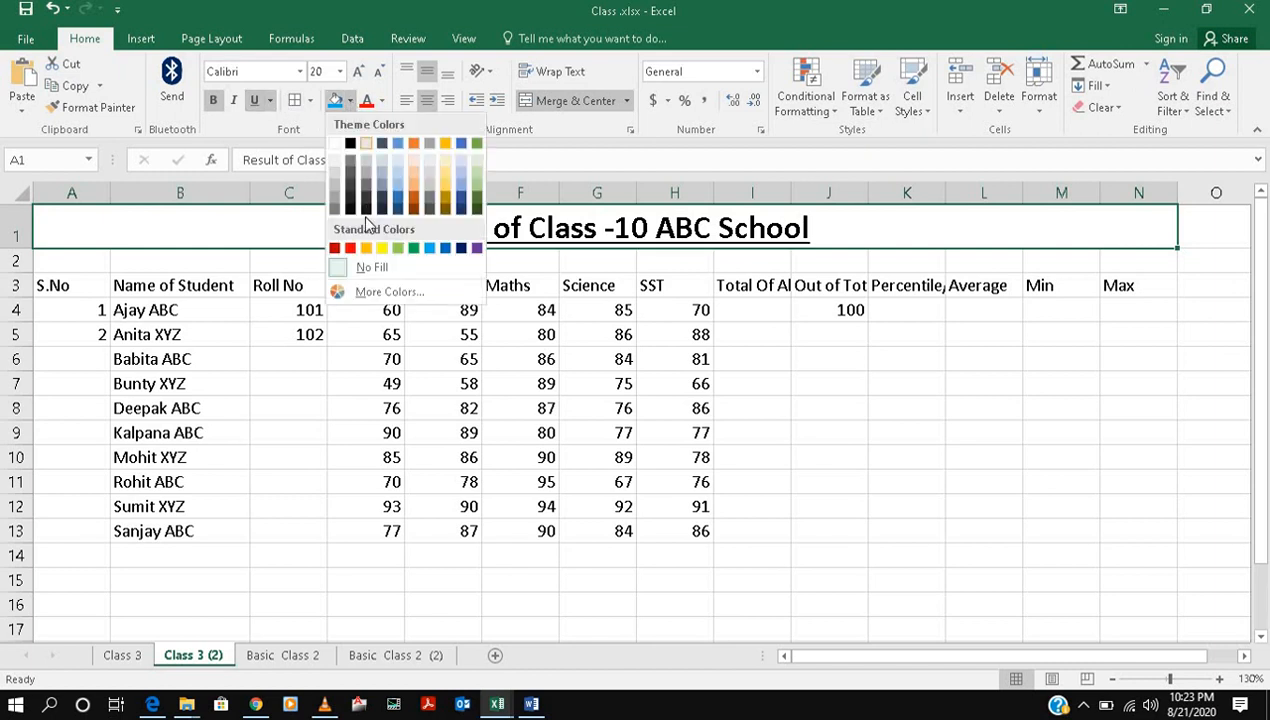
click(378, 243)
drag(882, 417, 900, 432)
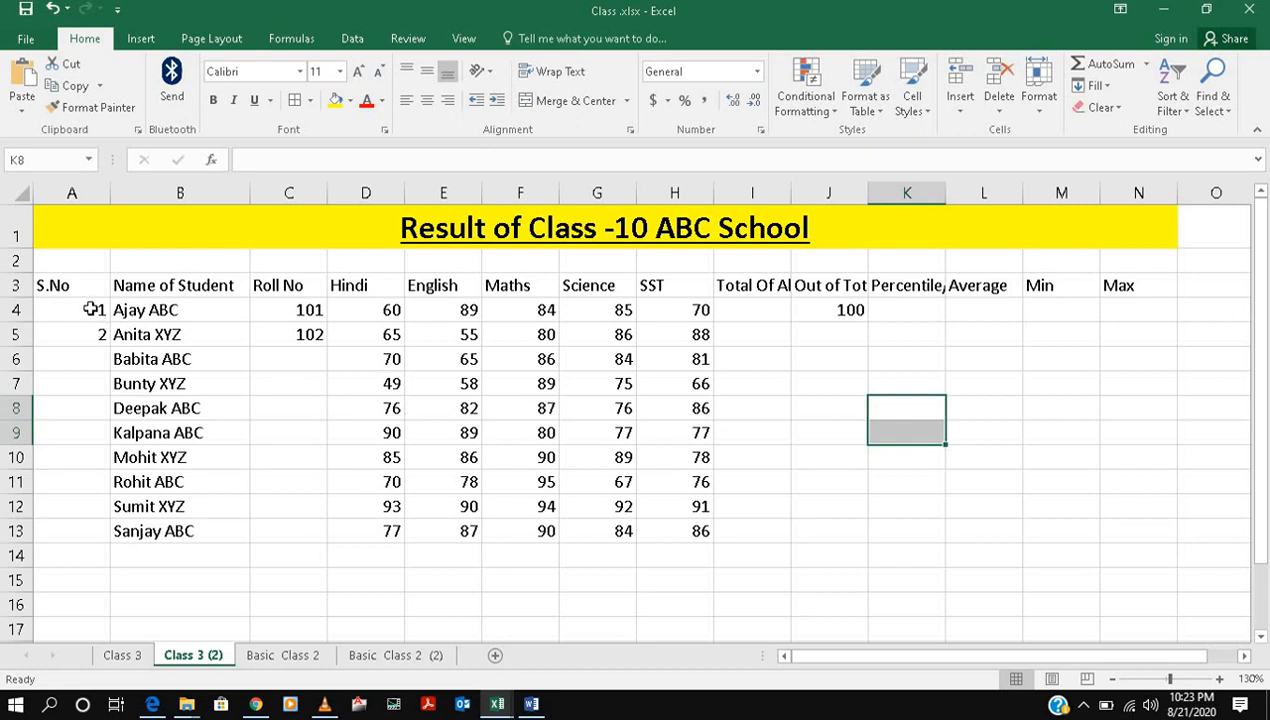
Step: Extend the serial number series from A4:A5 down to A13 so the students are numbered 1 to 10
drag(91, 310, 96, 334)
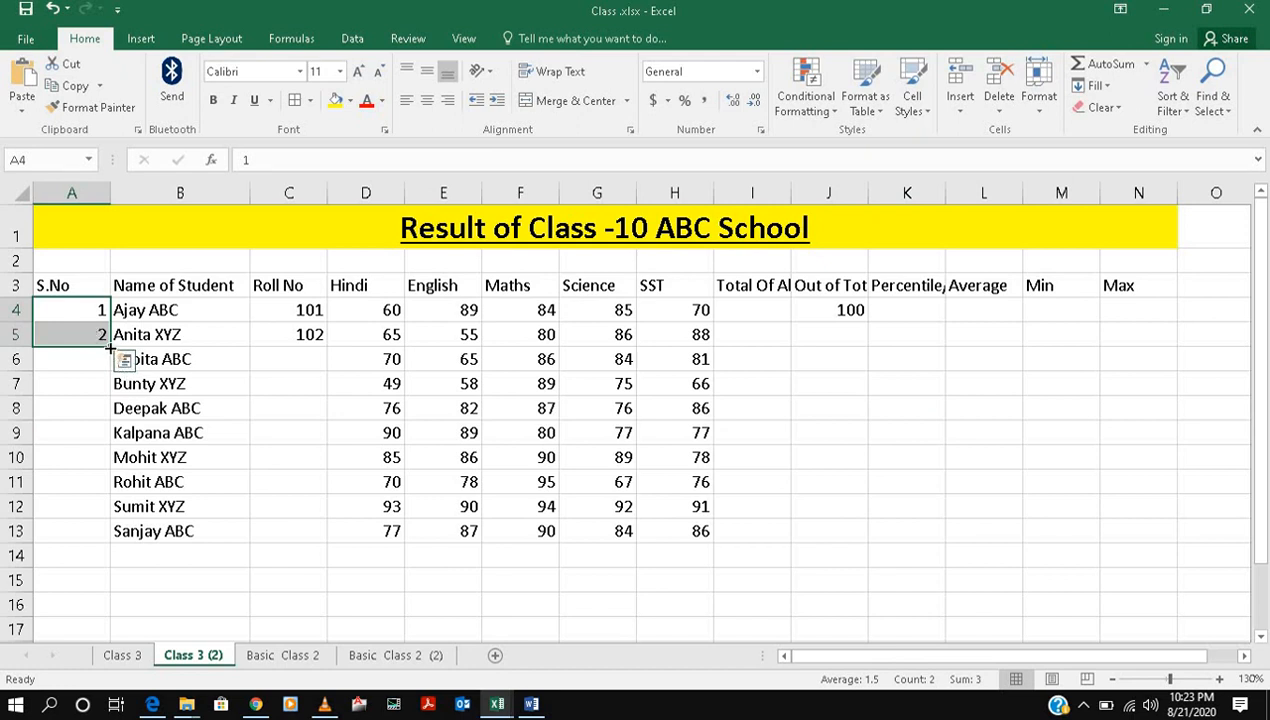
drag(110, 346, 117, 536)
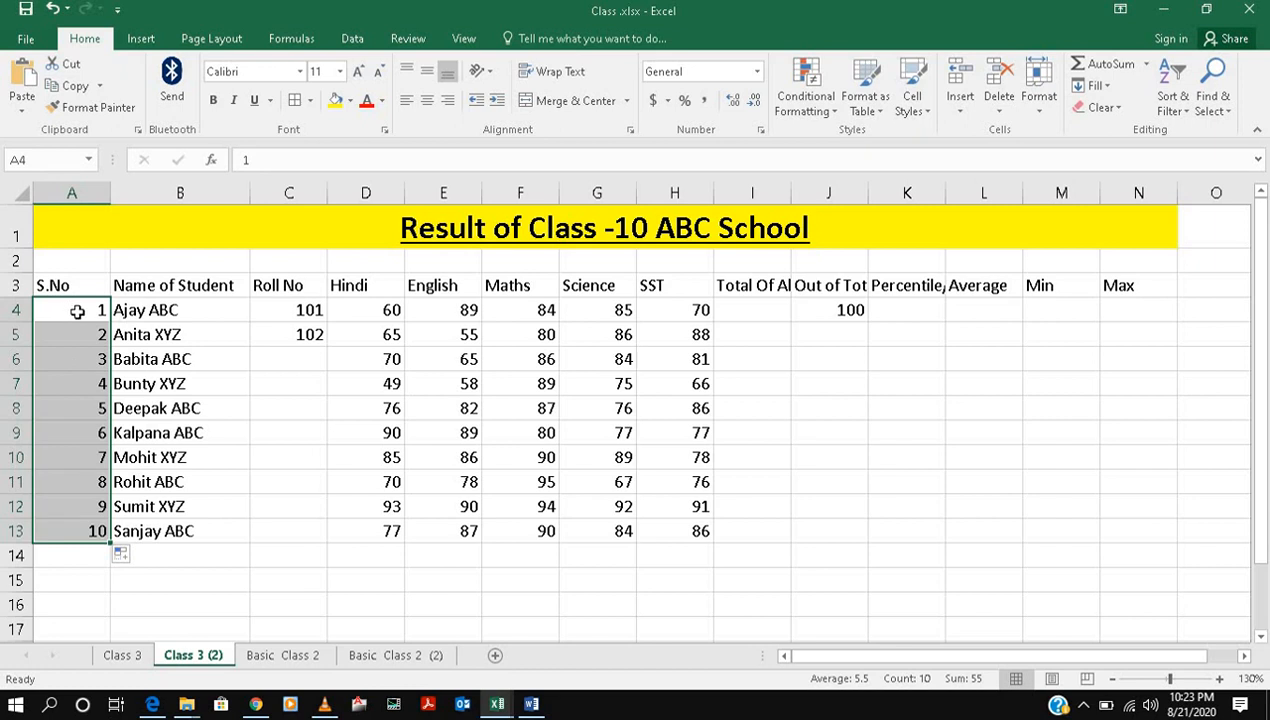
drag(77, 312, 96, 336)
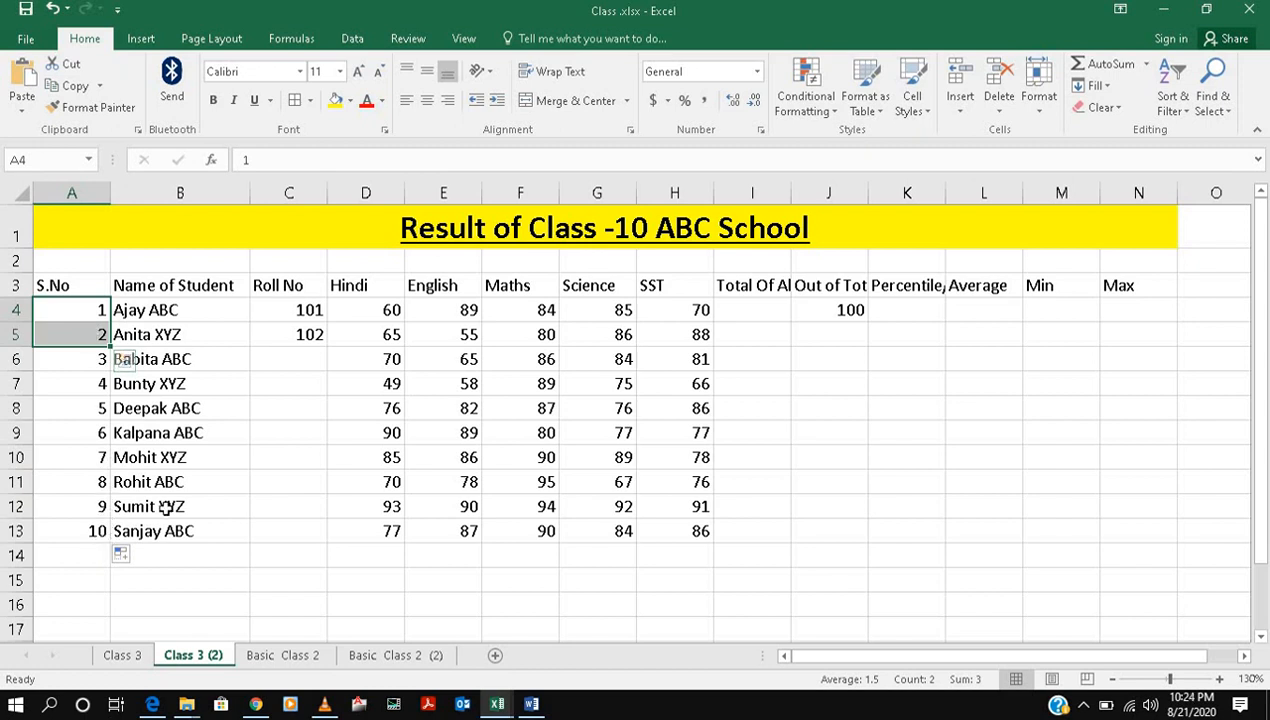
click(312, 405)
Step: Wrap the header text in A3:N3 and align it to the center horizontally and to the middle vertically
click(745, 305)
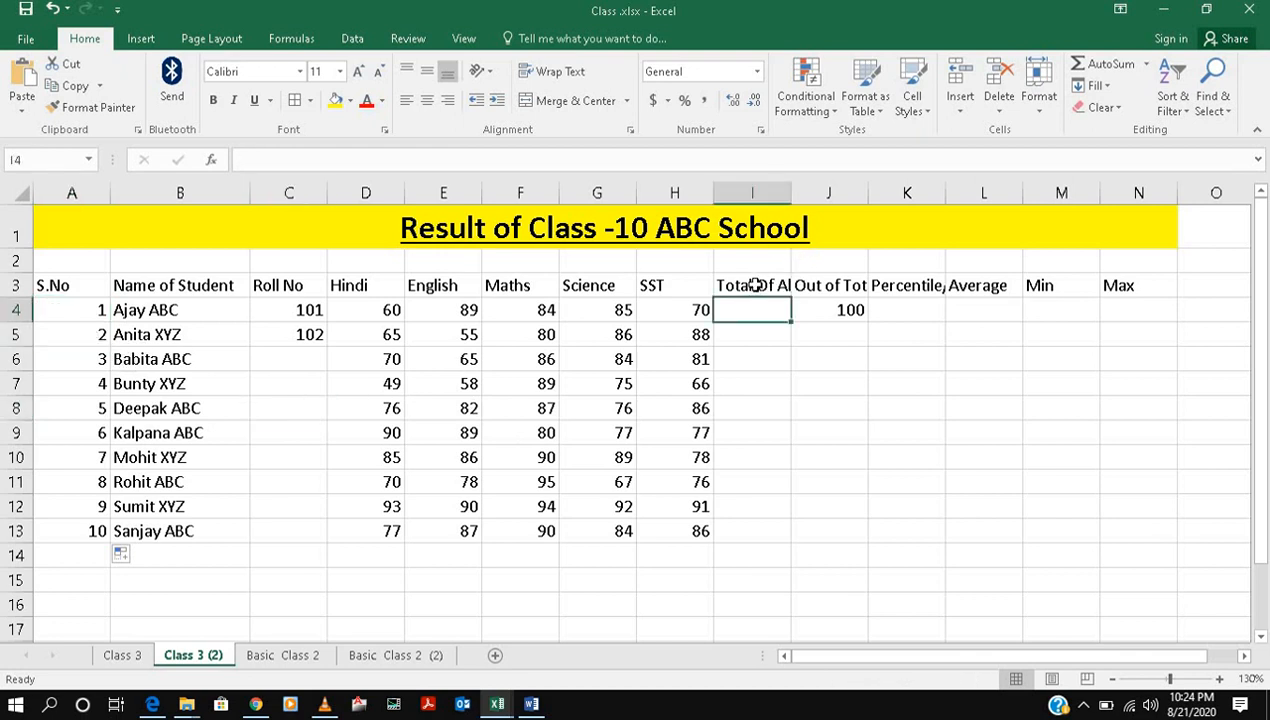
click(751, 285)
click(808, 287)
click(940, 292)
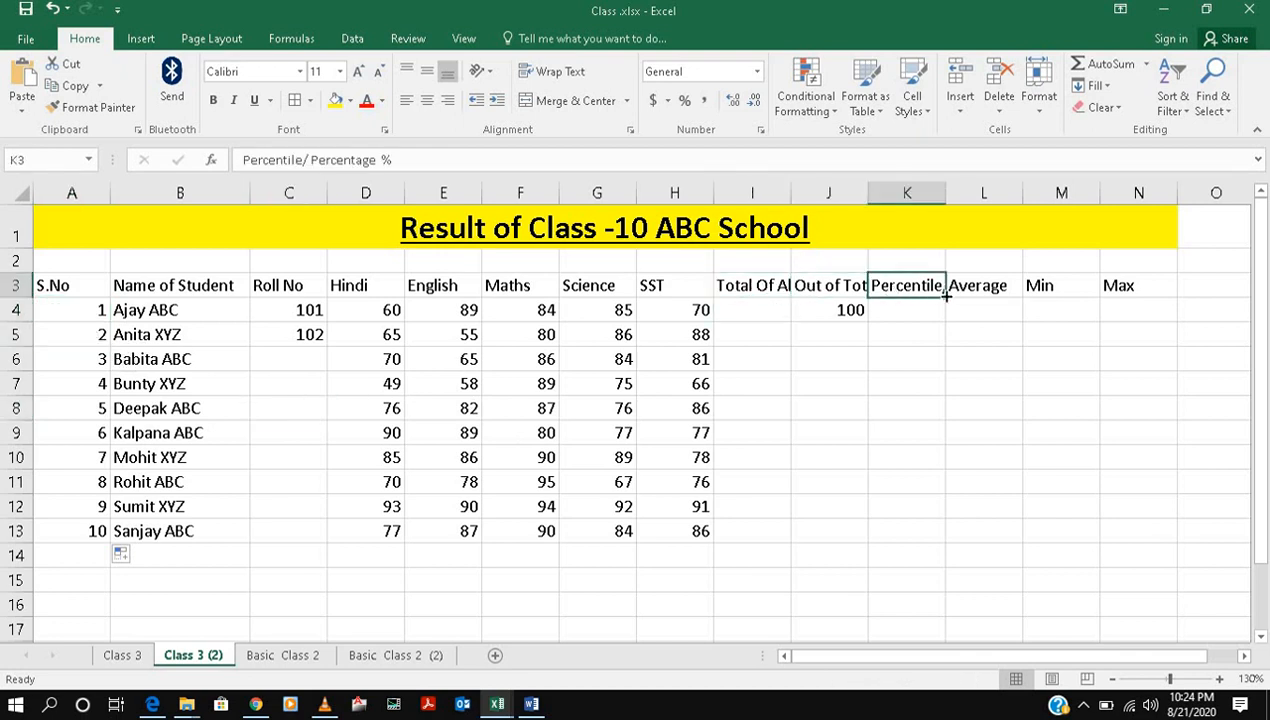
click(738, 284)
click(828, 282)
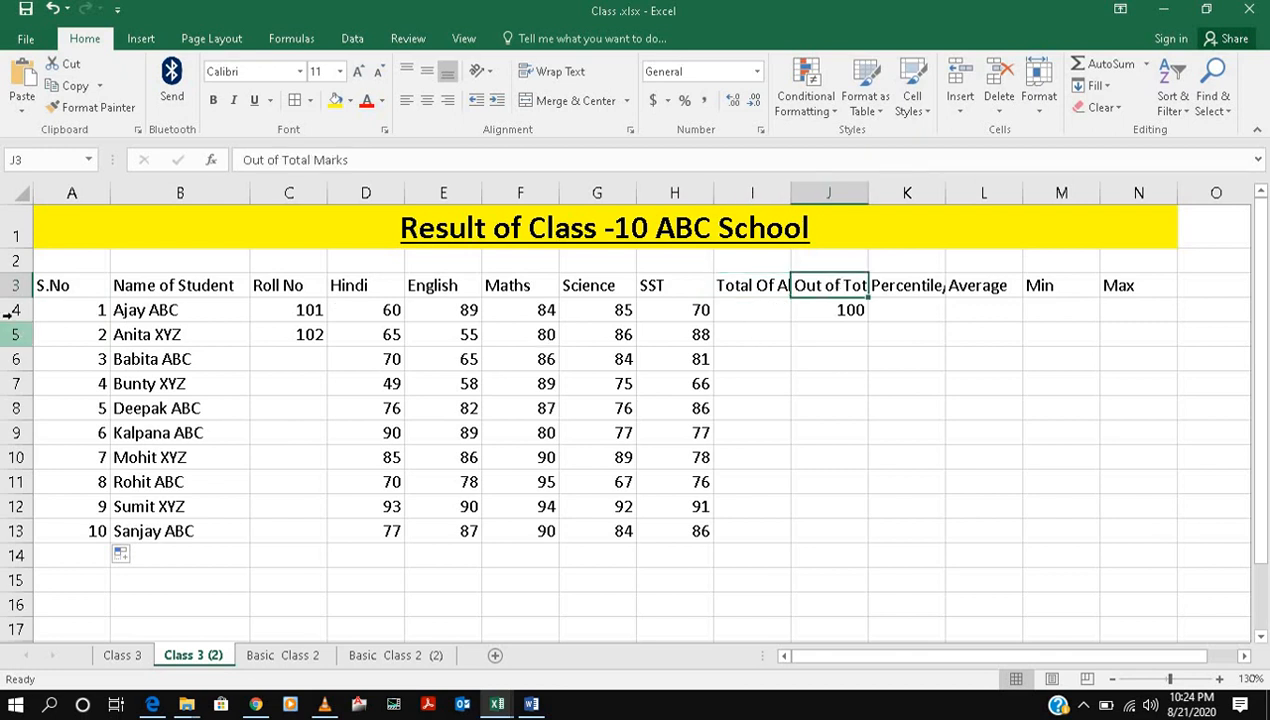
drag(70, 287, 1105, 288)
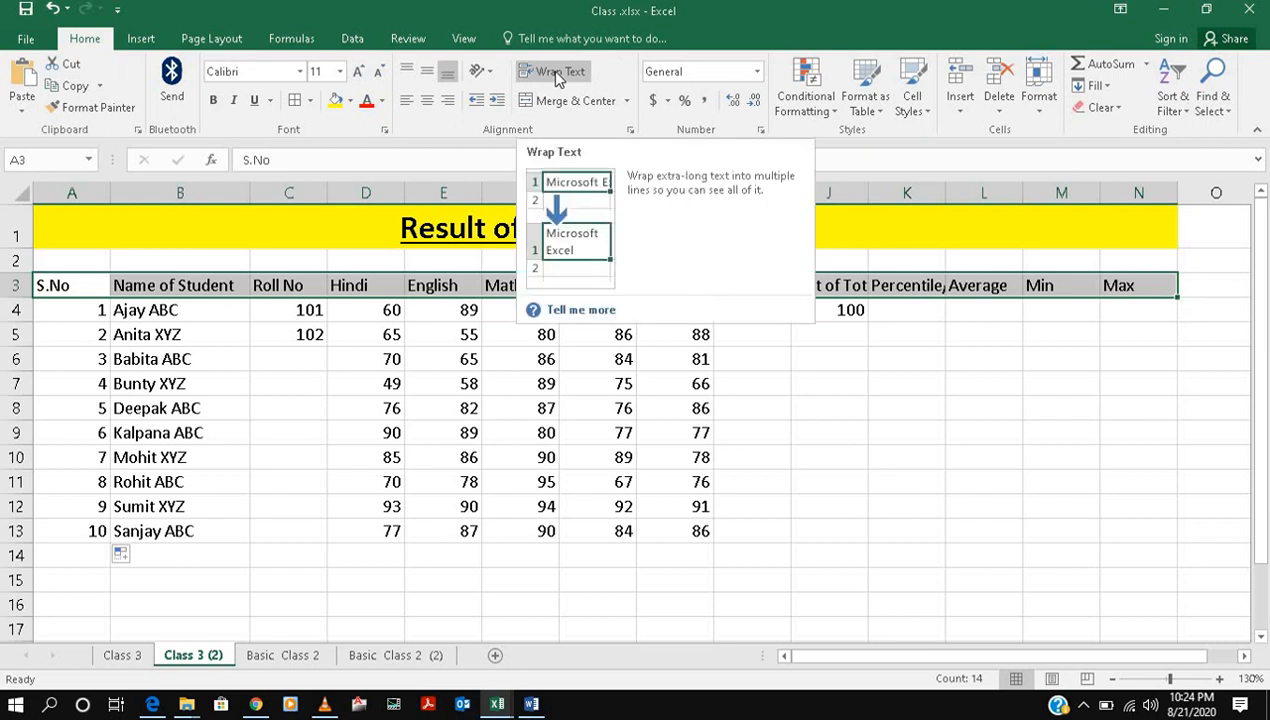
click(557, 74)
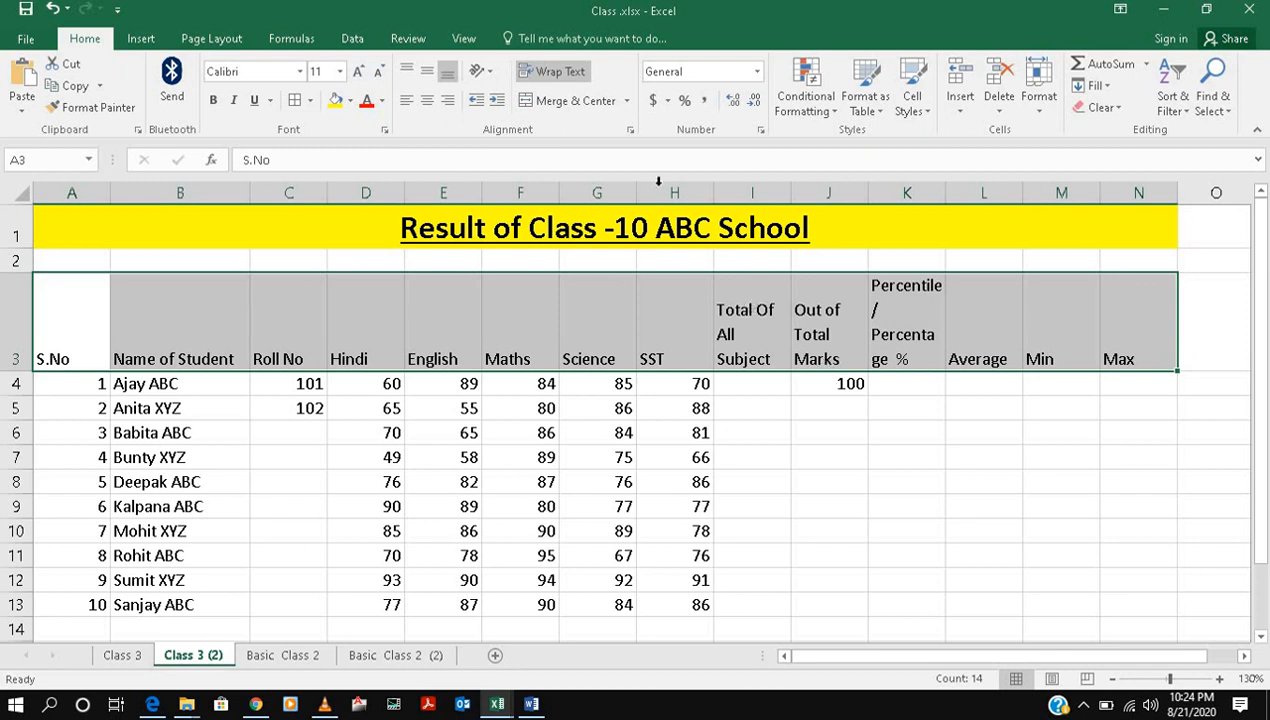
click(426, 100)
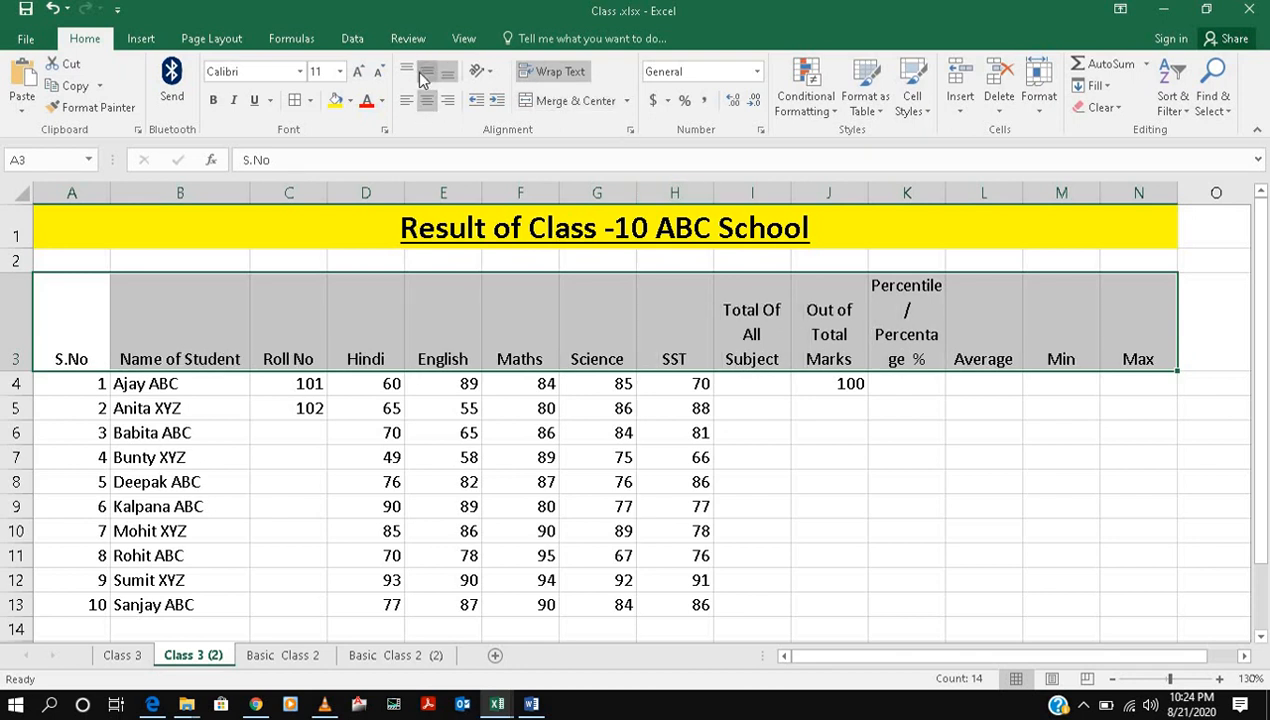
click(424, 75)
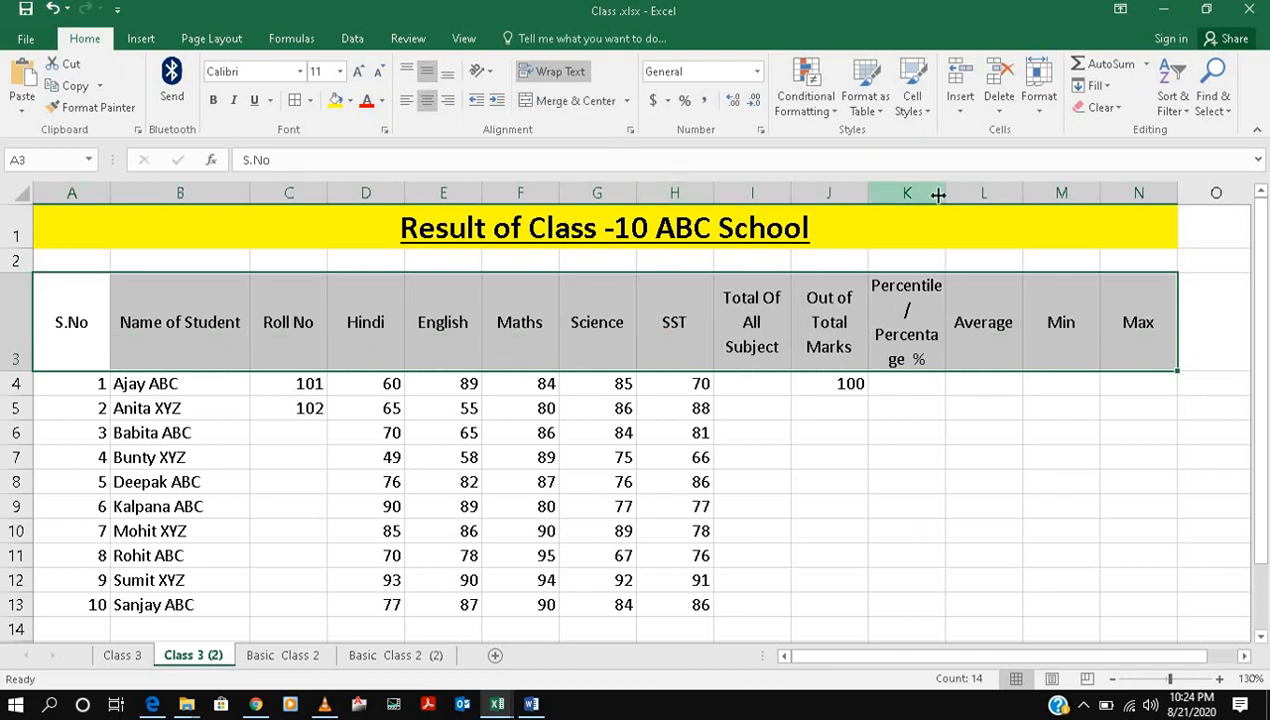
Step: Narrow the S.No, Name of Student and Roll No columns and widen column K so "Percentage" fits on one line
drag(938, 195, 946, 197)
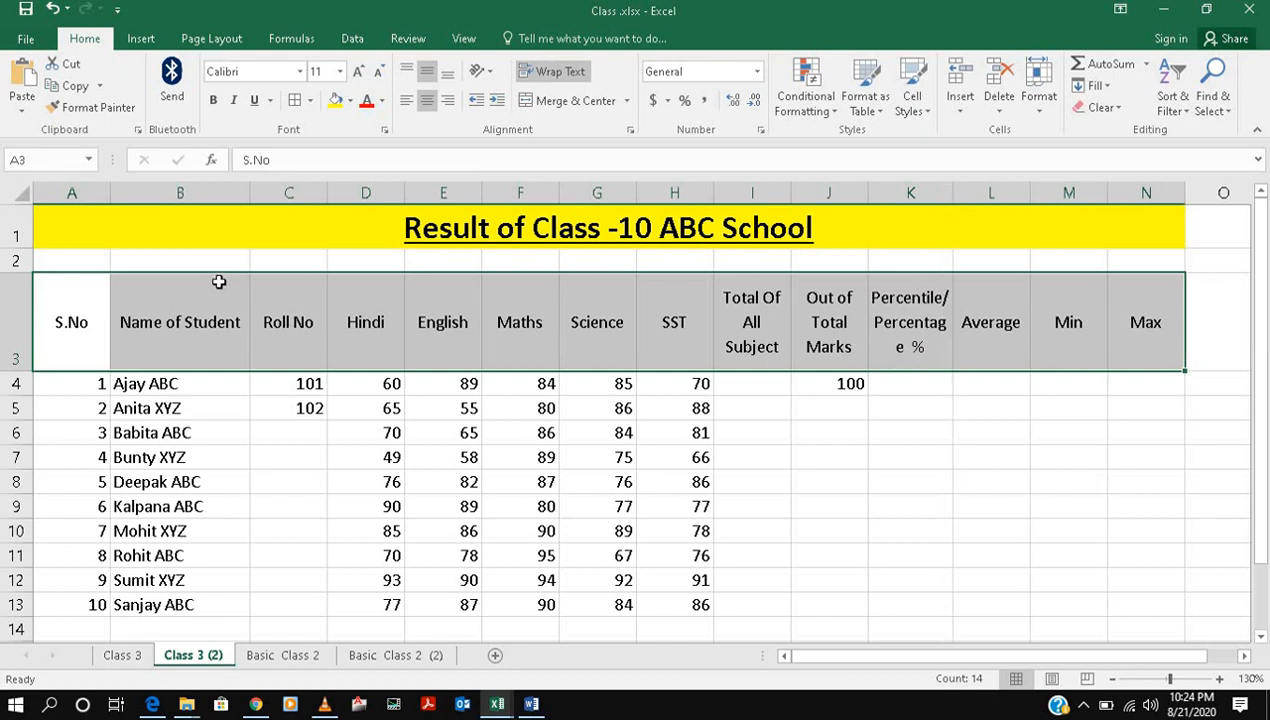
drag(246, 197, 244, 196)
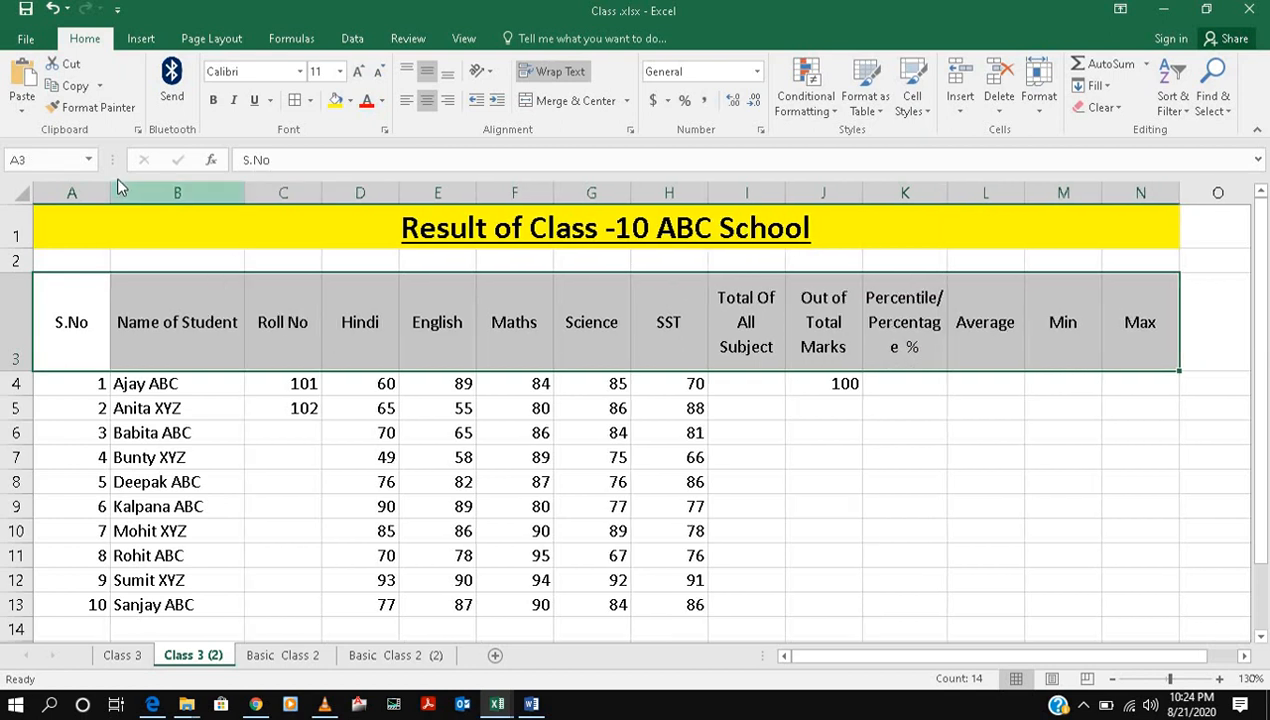
drag(108, 186, 87, 188)
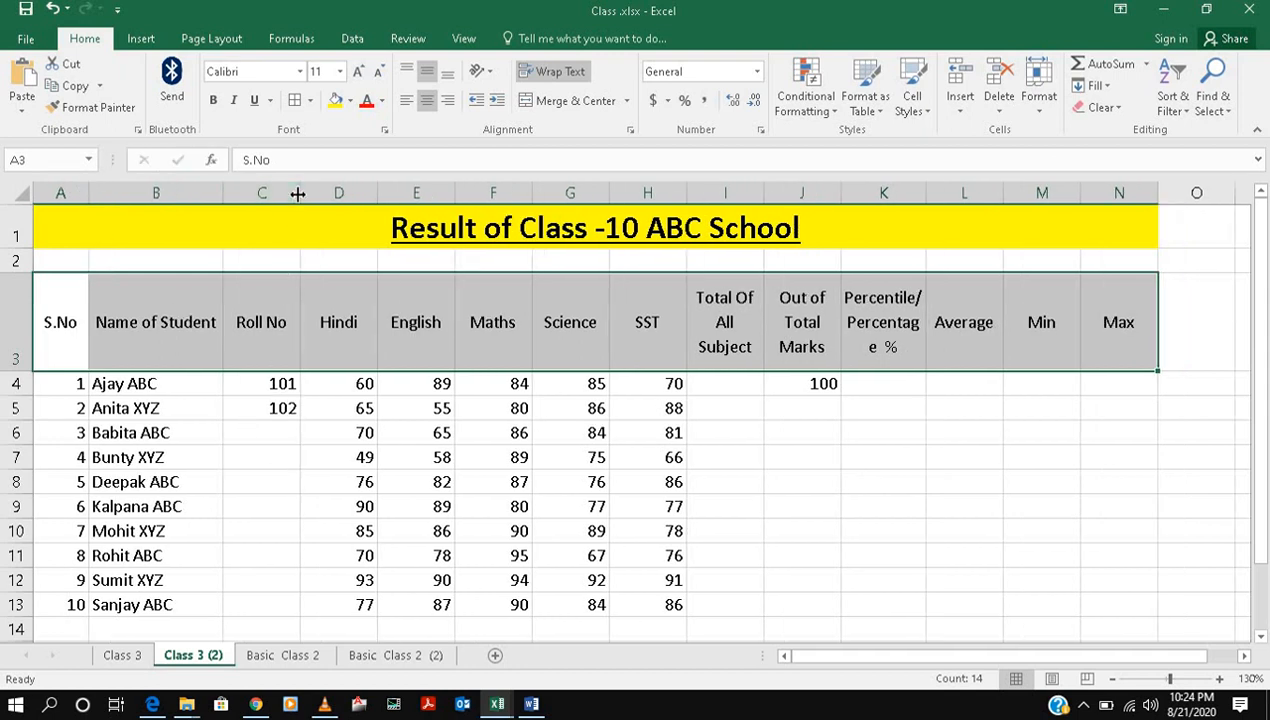
drag(300, 193, 285, 194)
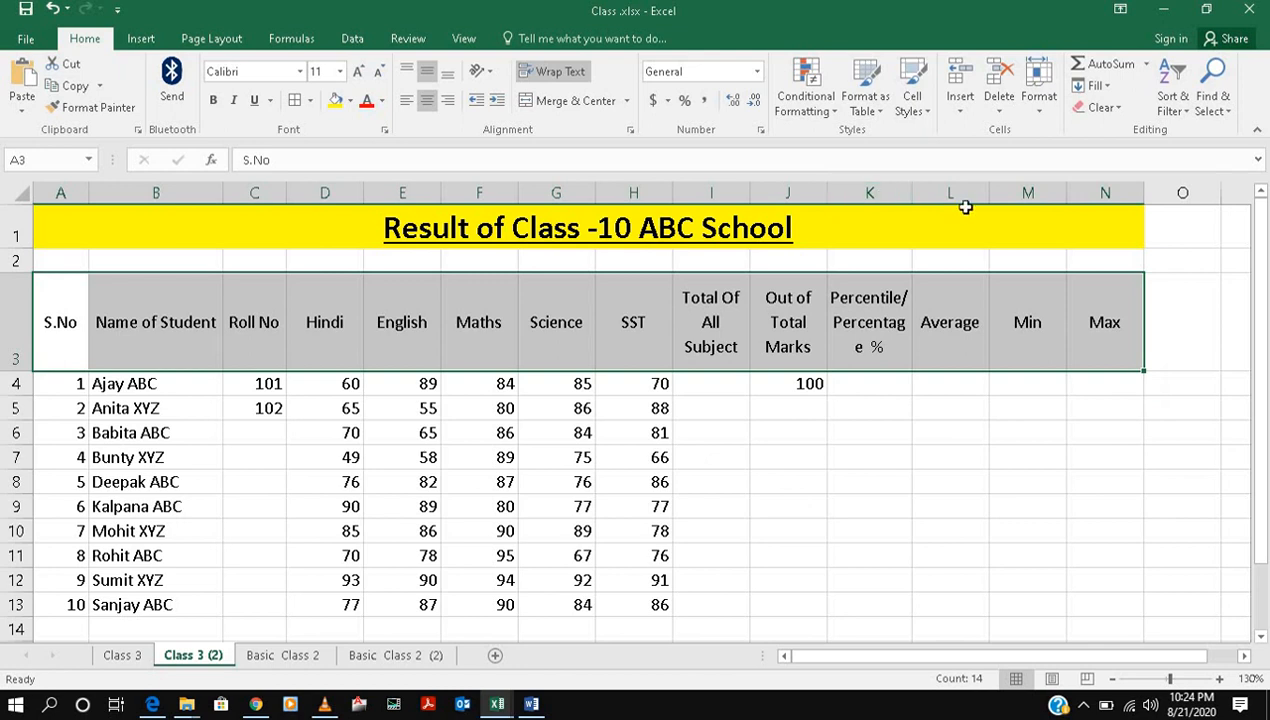
drag(913, 193, 925, 196)
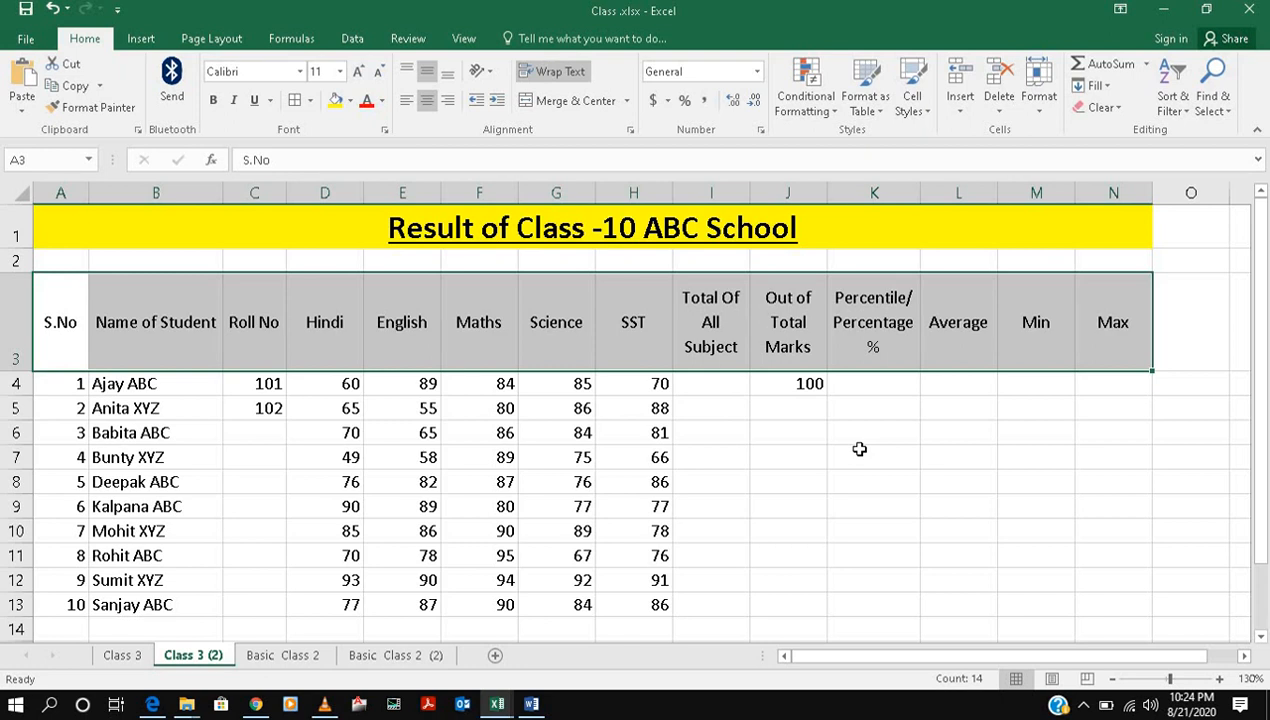
Step: Fill the header cells A3:N3 with the standard light blue color
click(349, 101)
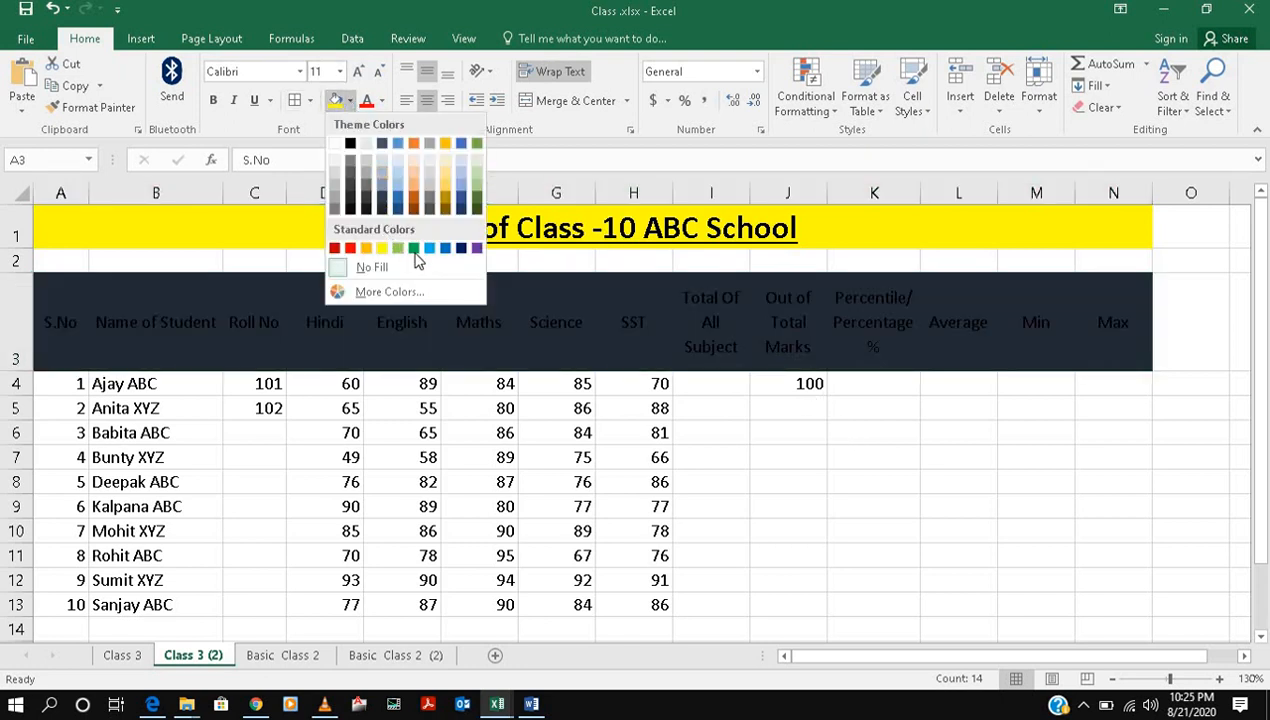
click(429, 248)
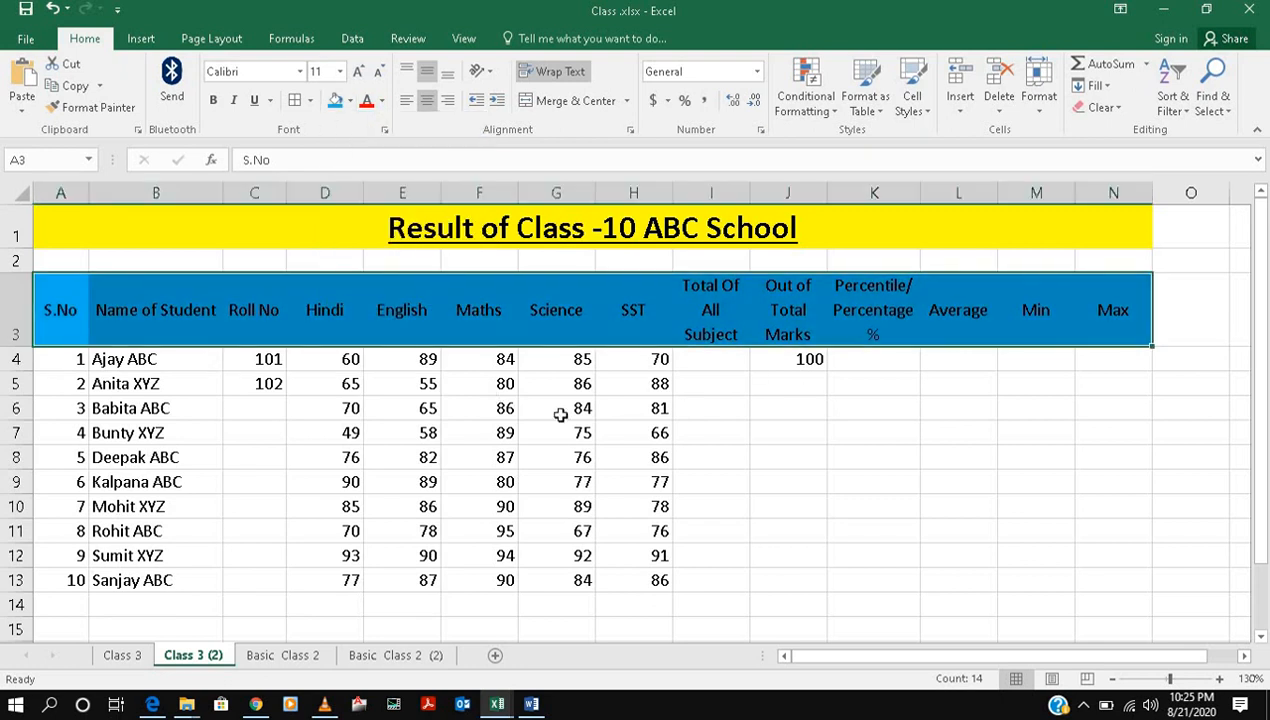
click(697, 430)
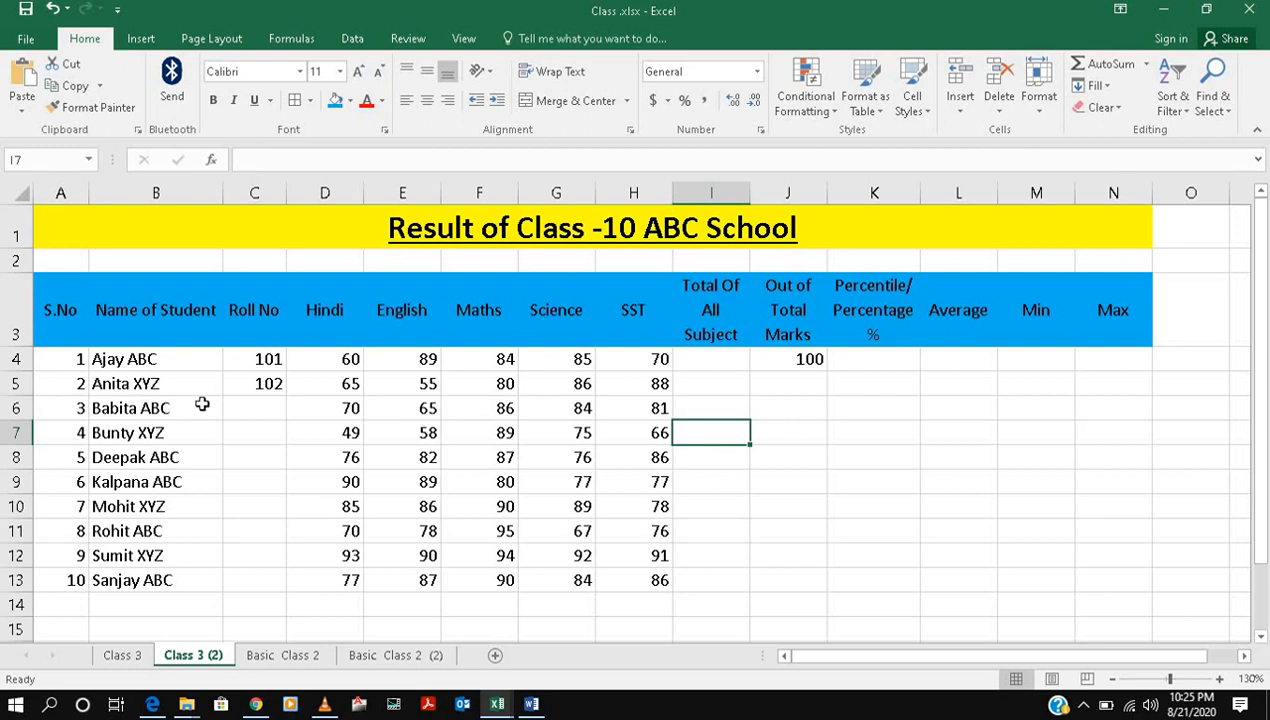
Step: Extend the roll number series from C4:C5 down to C13 so the students are numbered 101 to 110
drag(265, 362, 269, 382)
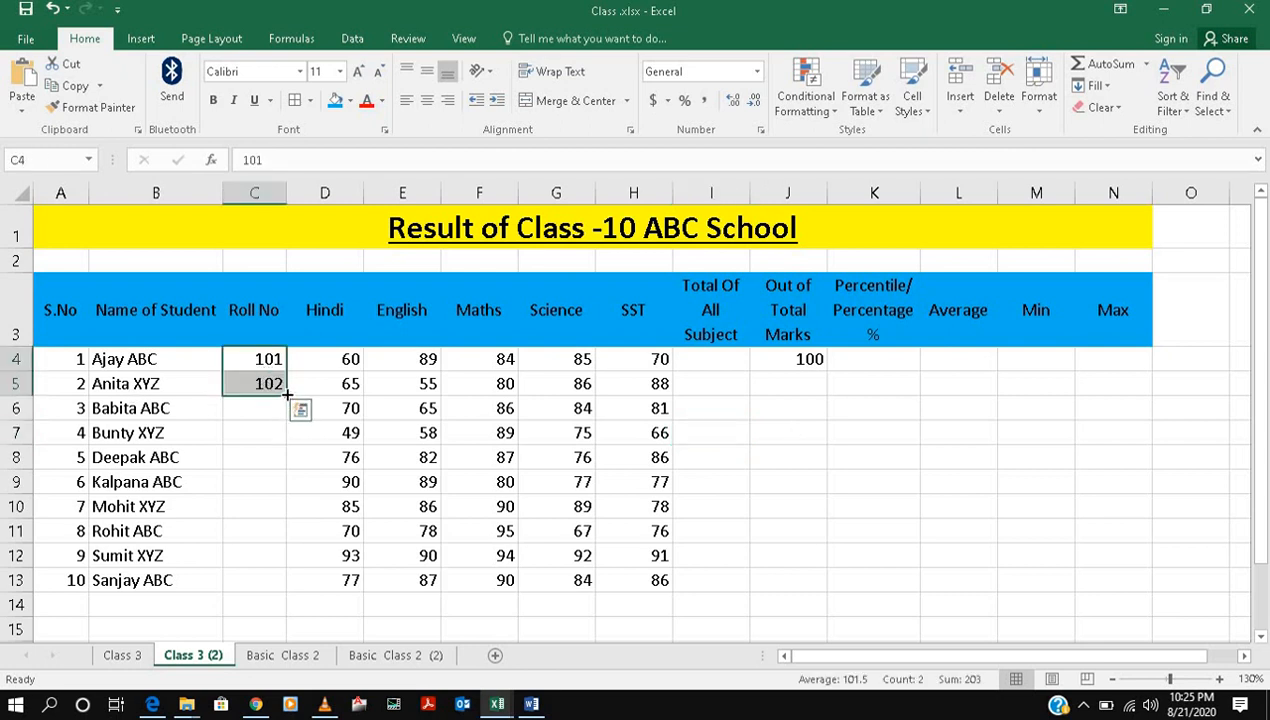
drag(287, 393, 264, 600)
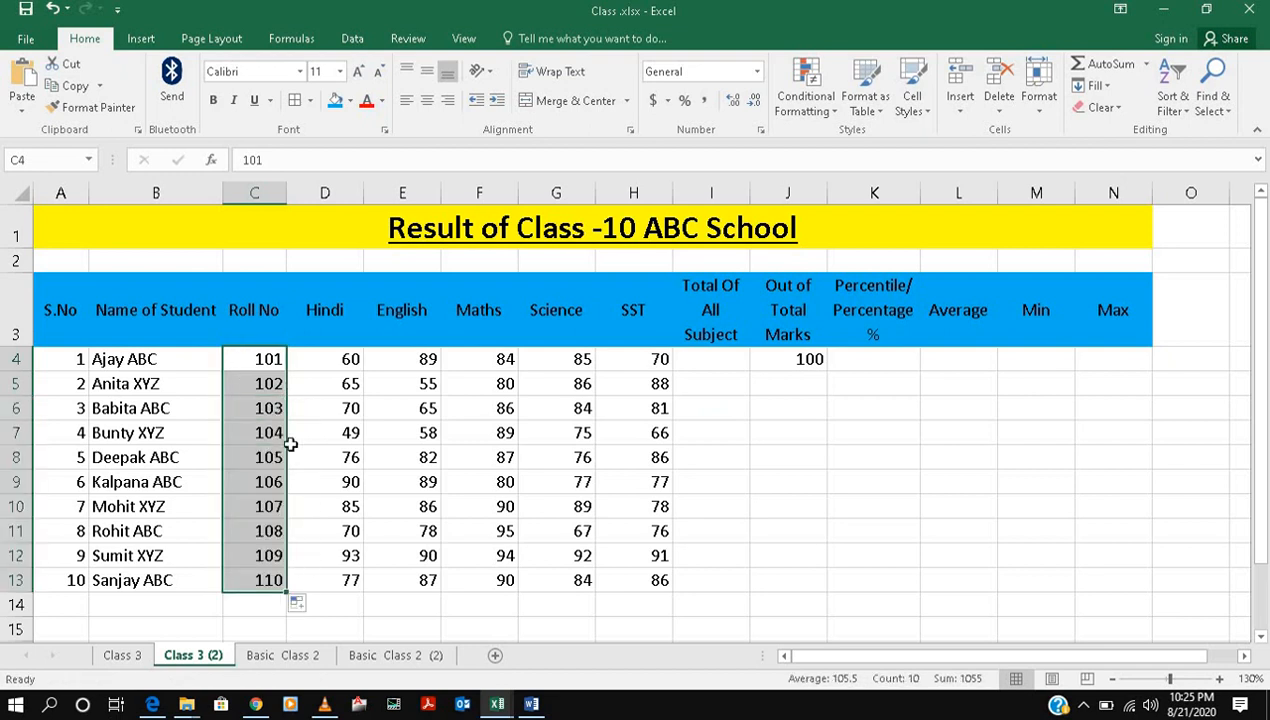
click(130, 362)
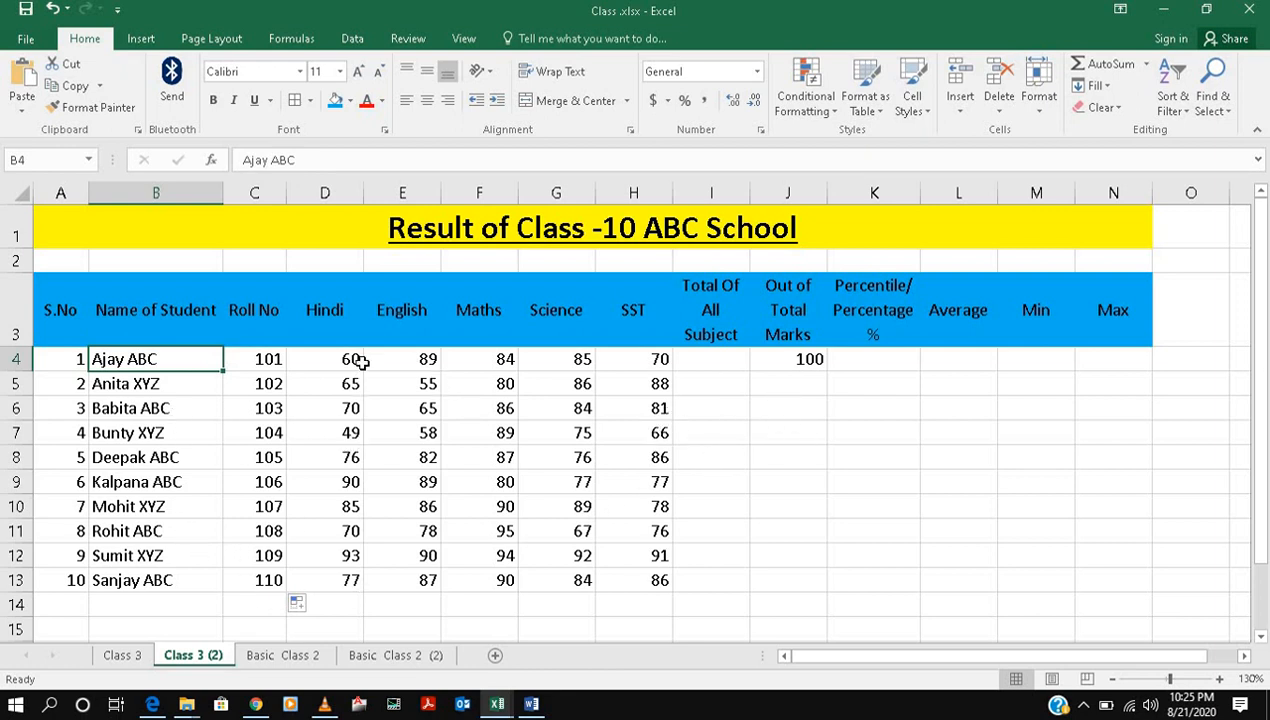
Step: Check the sum of the first student's five subject marks in D4:H4 without entering a formula
click(716, 358)
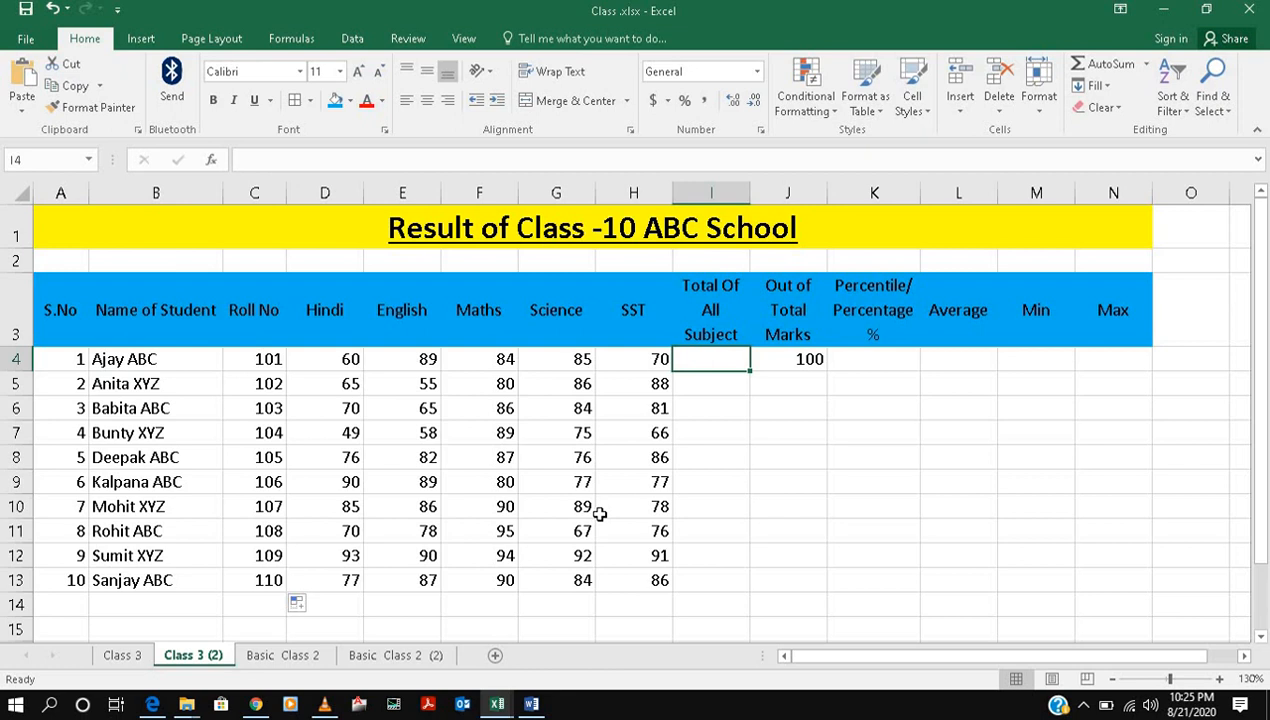
click(345, 359)
drag(579, 383, 626, 358)
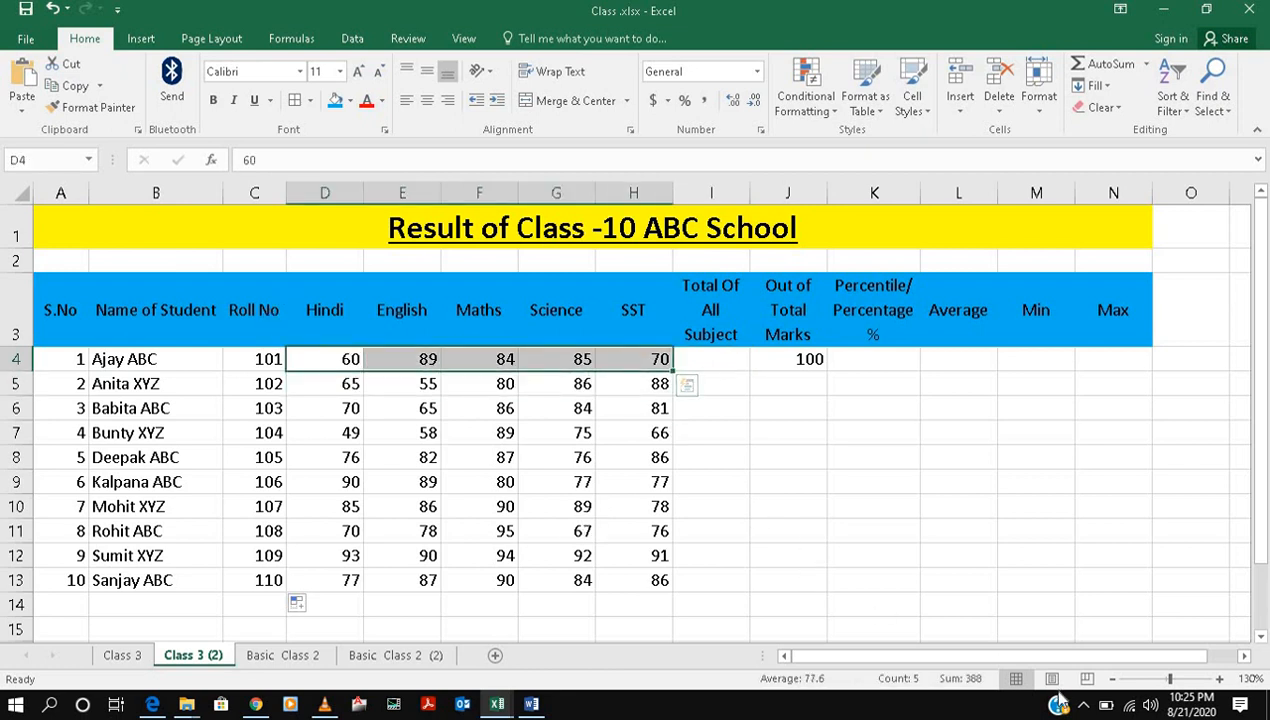
Step: Total the first student's marks in I4 with the addition formula =D4+E4+F4+G4+H4
click(715, 360)
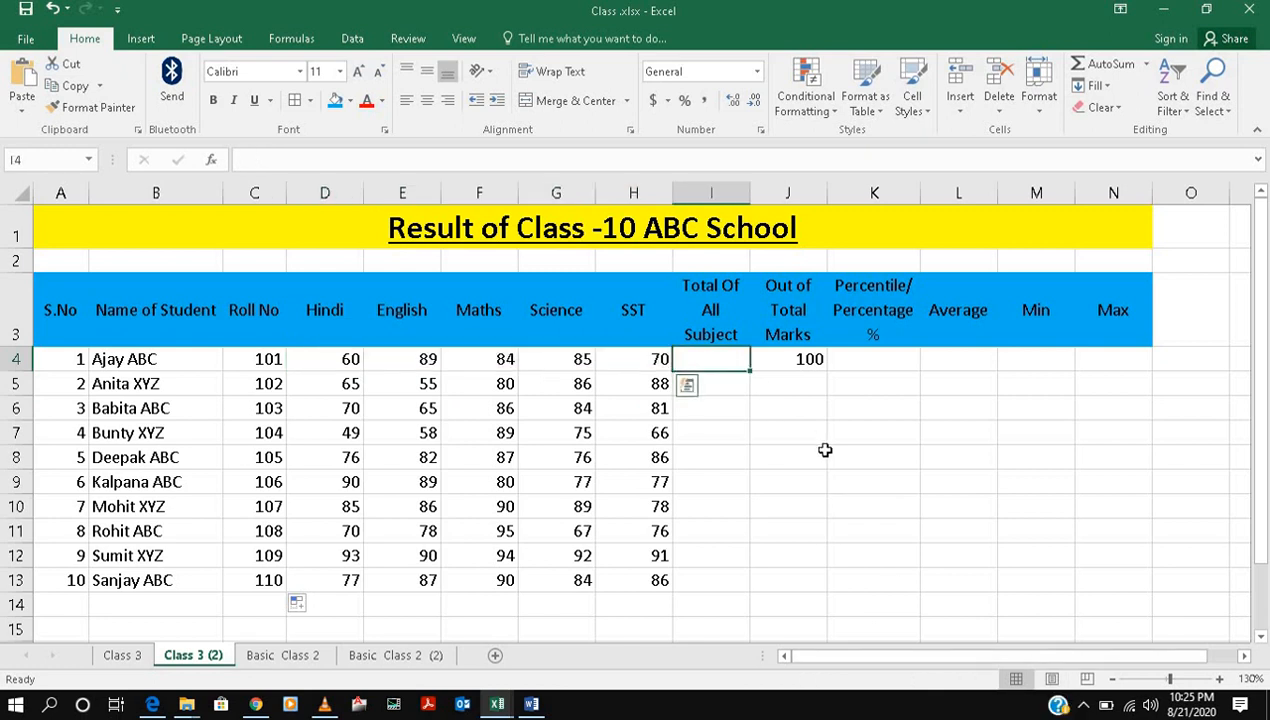
text(=)
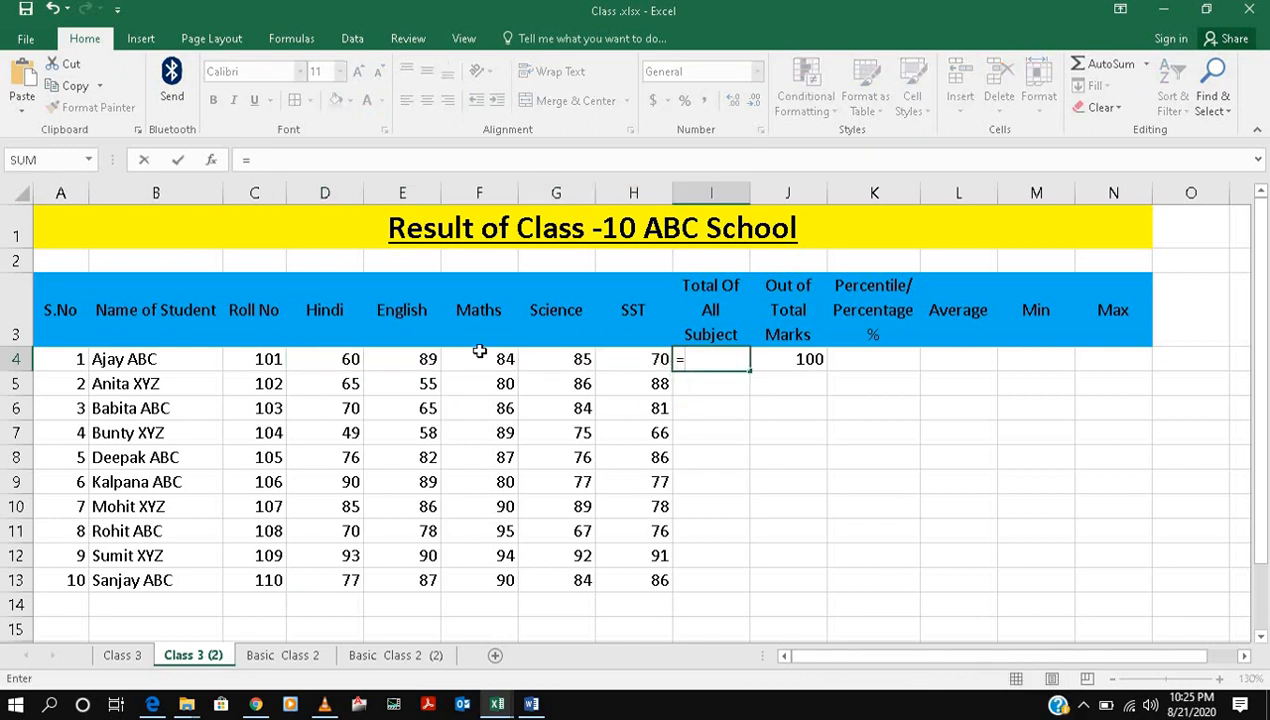
click(327, 364)
text(+)
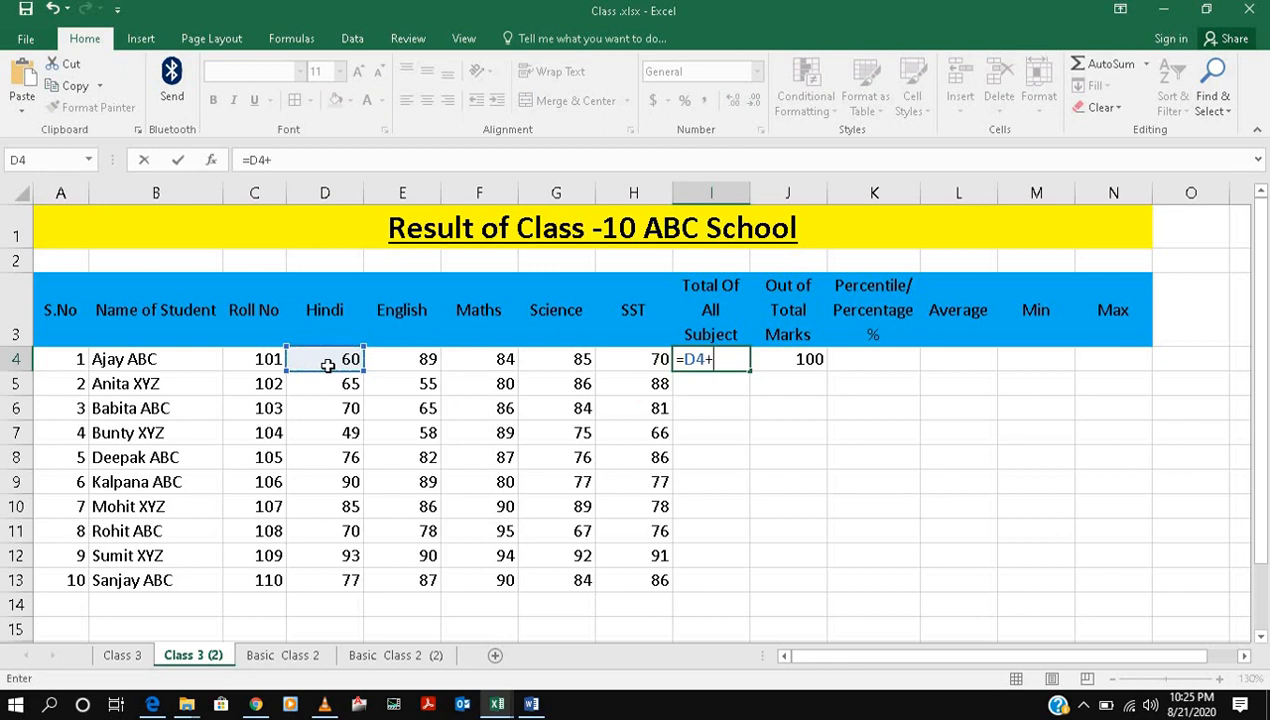
click(398, 362)
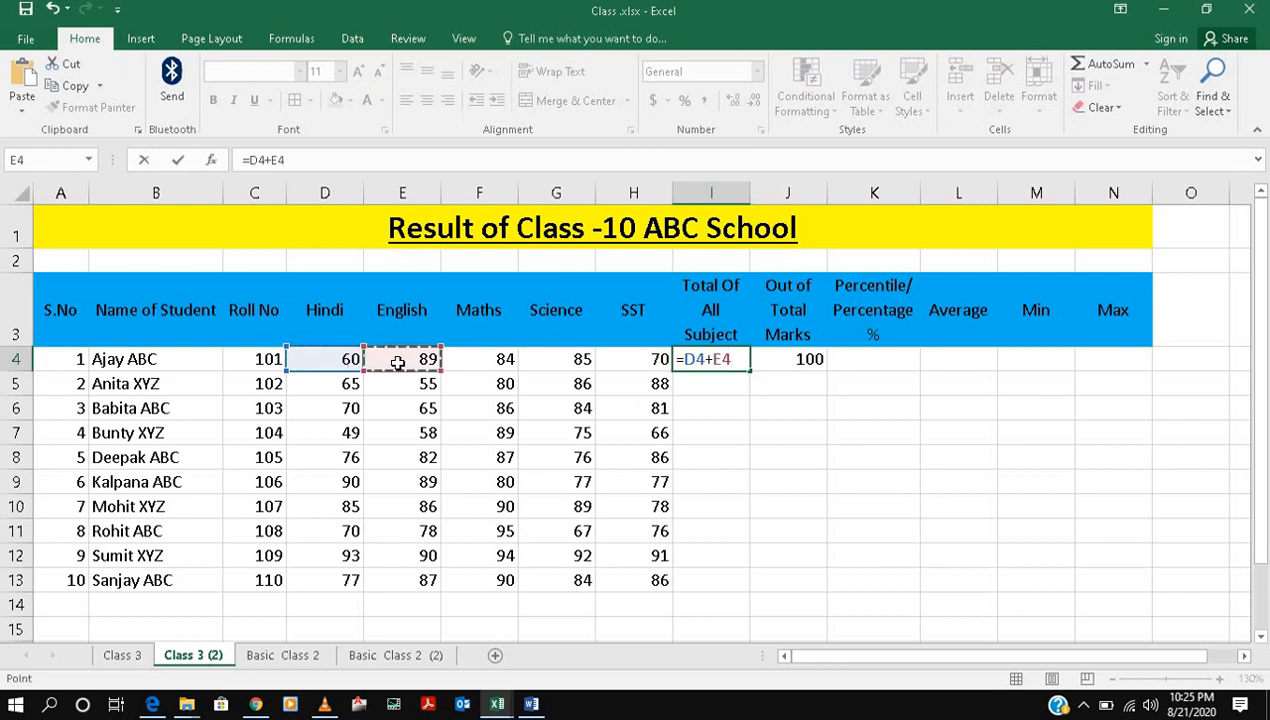
text(+)
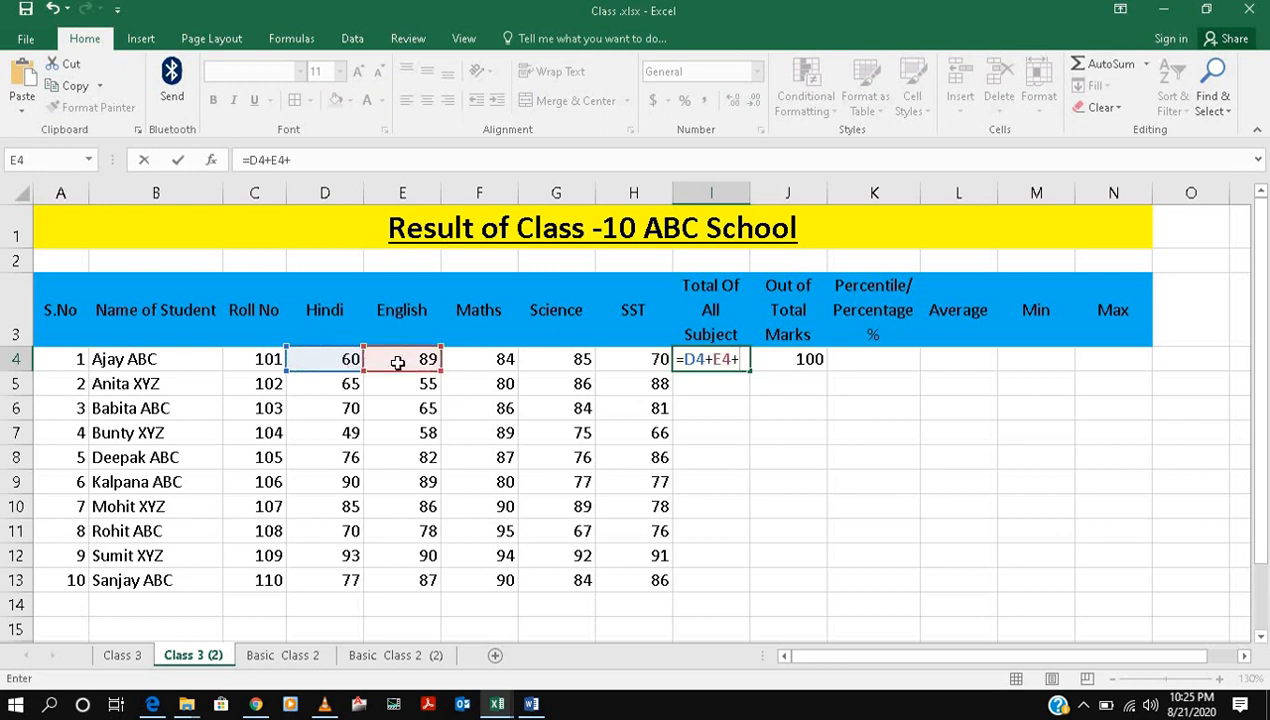
click(479, 358)
text(+)
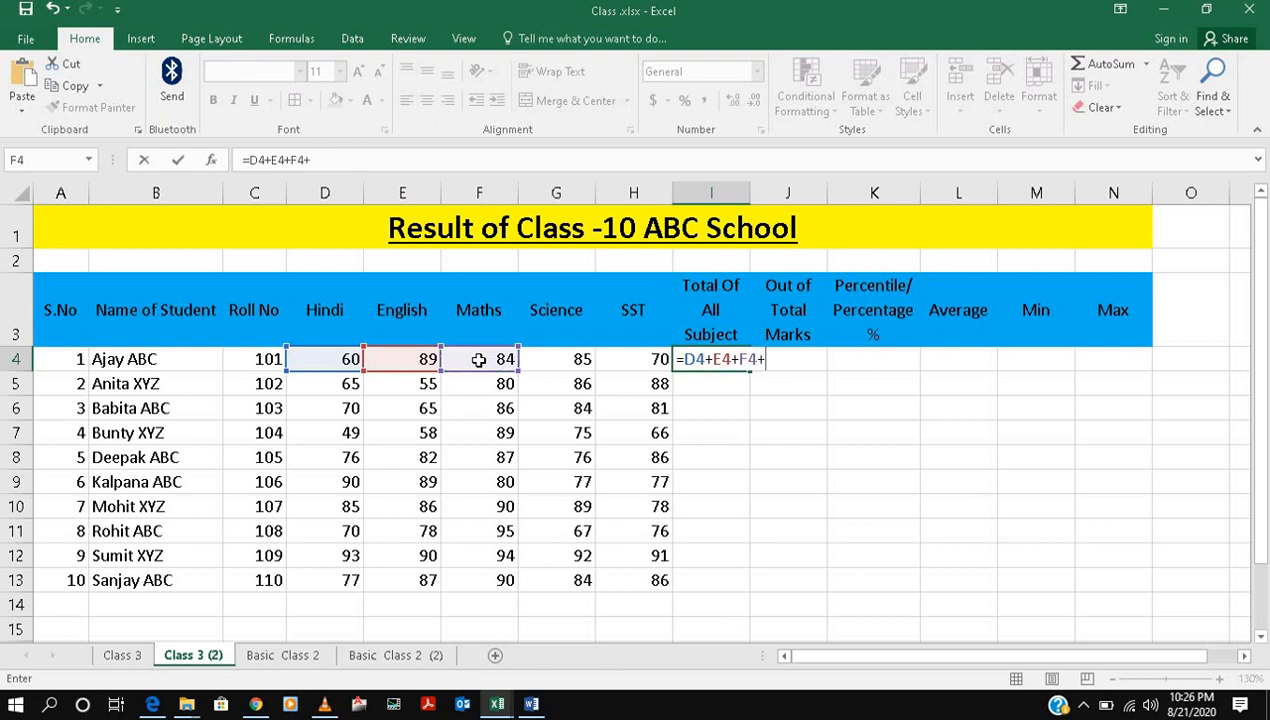
click(587, 358)
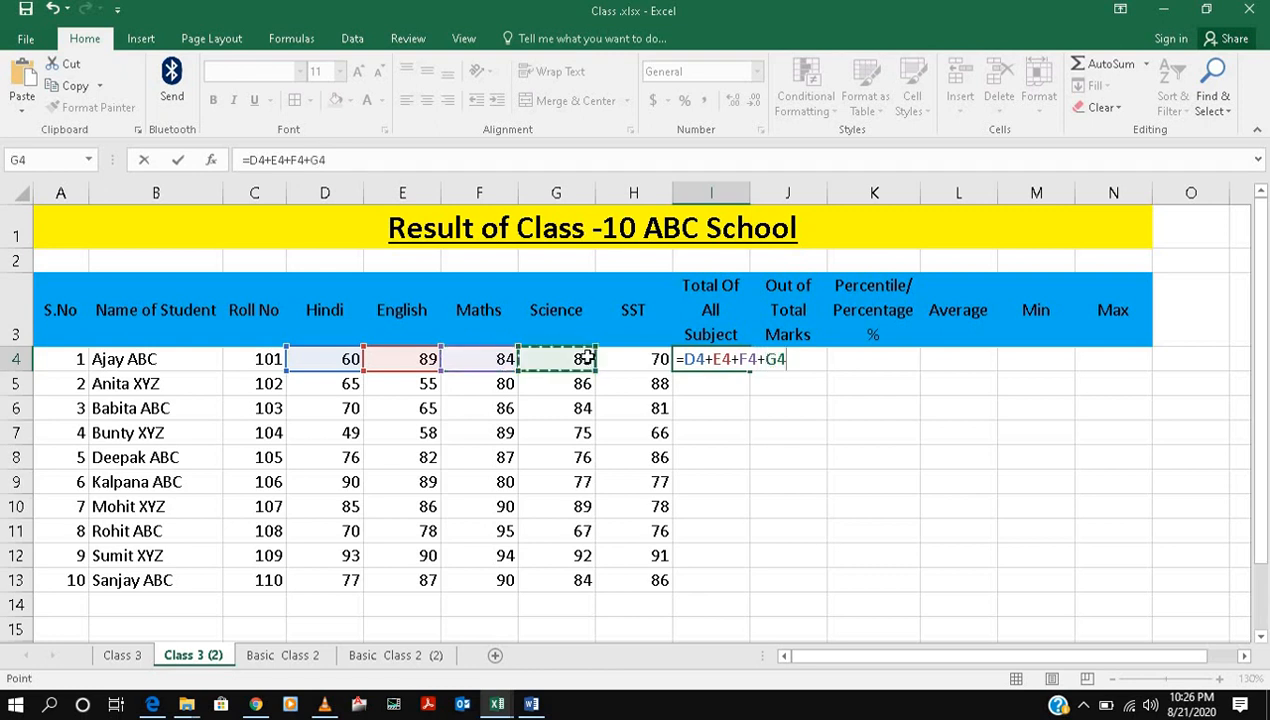
text(+)
click(626, 352)
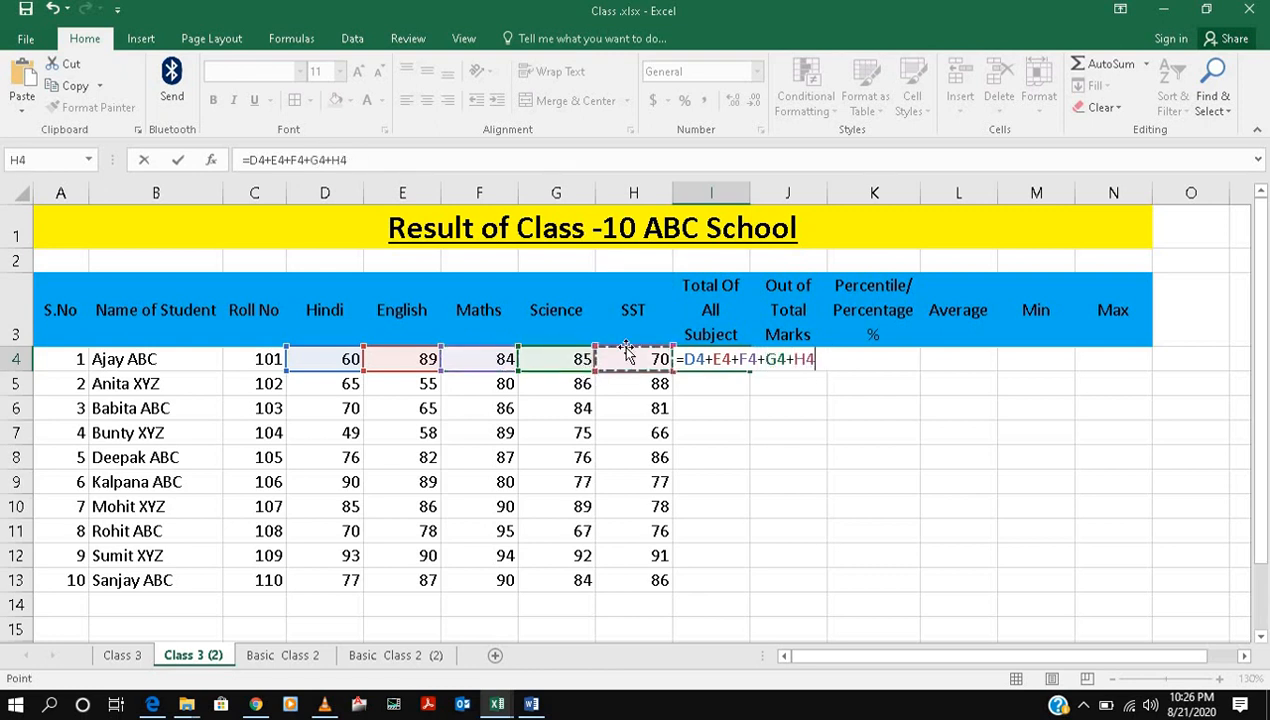
key(Return)
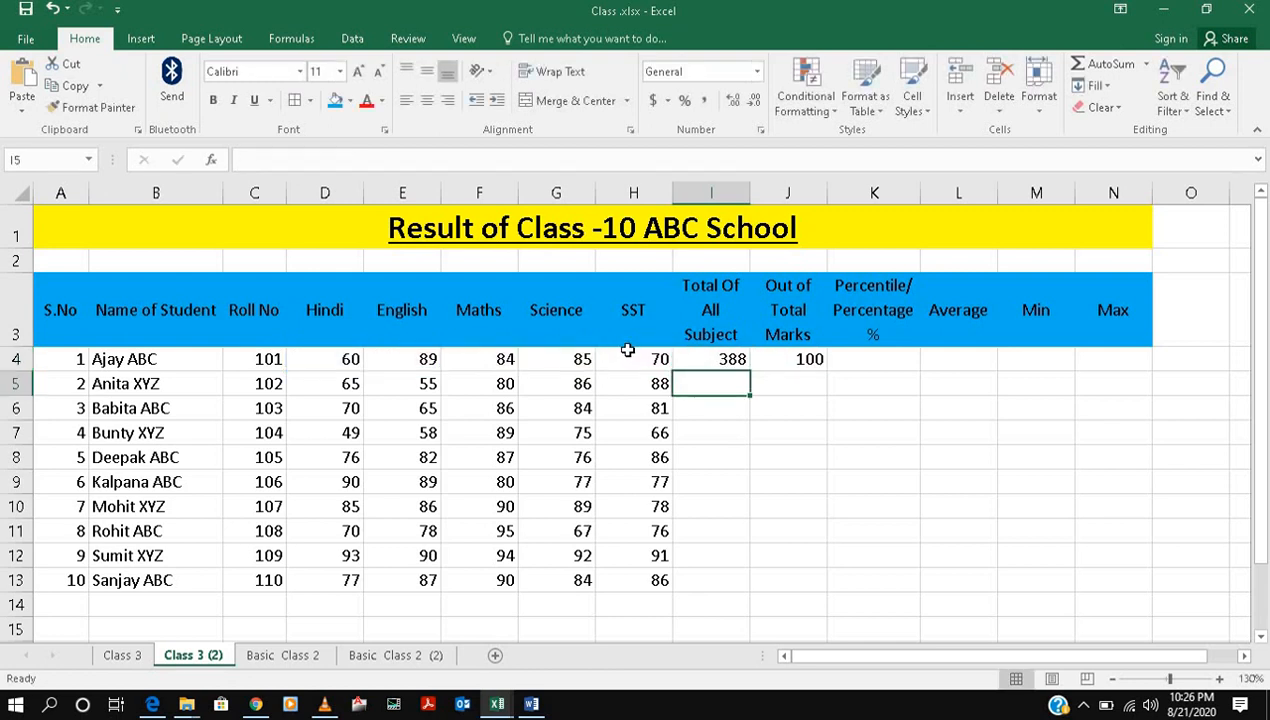
Step: Replace the addition formula in I4 with =SUM(D4:H4)
click(690, 356)
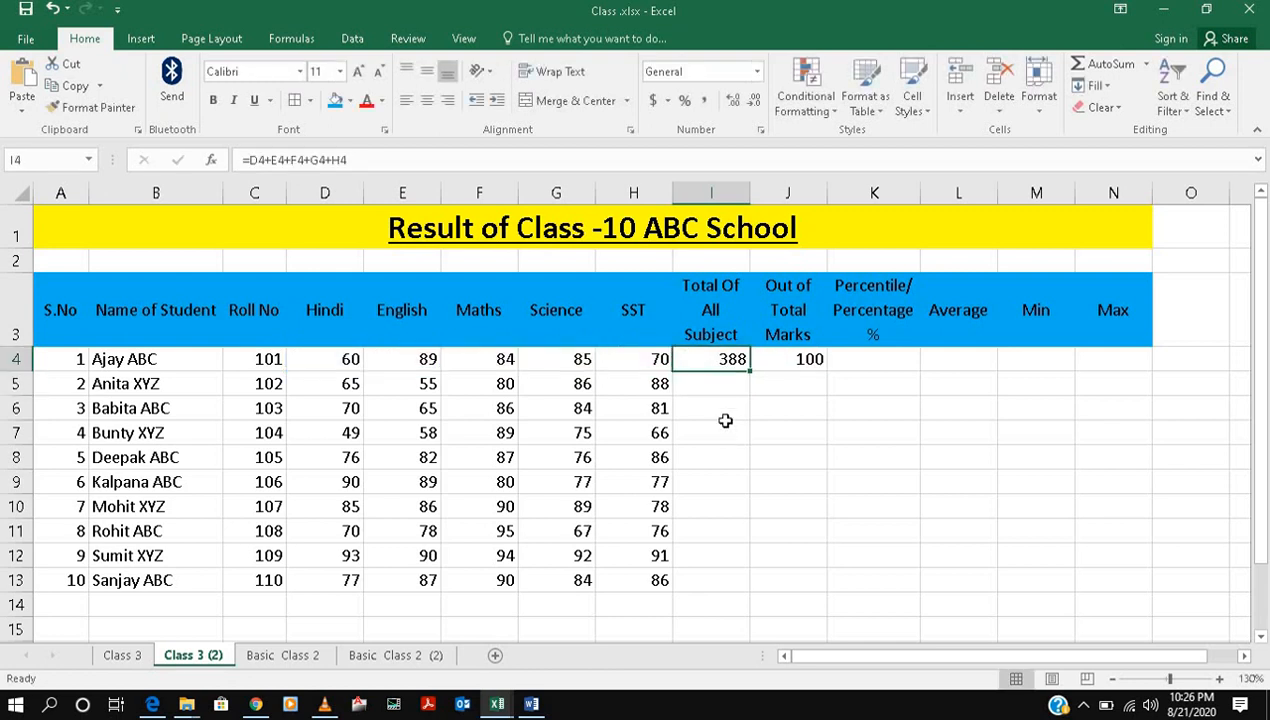
key(Delete)
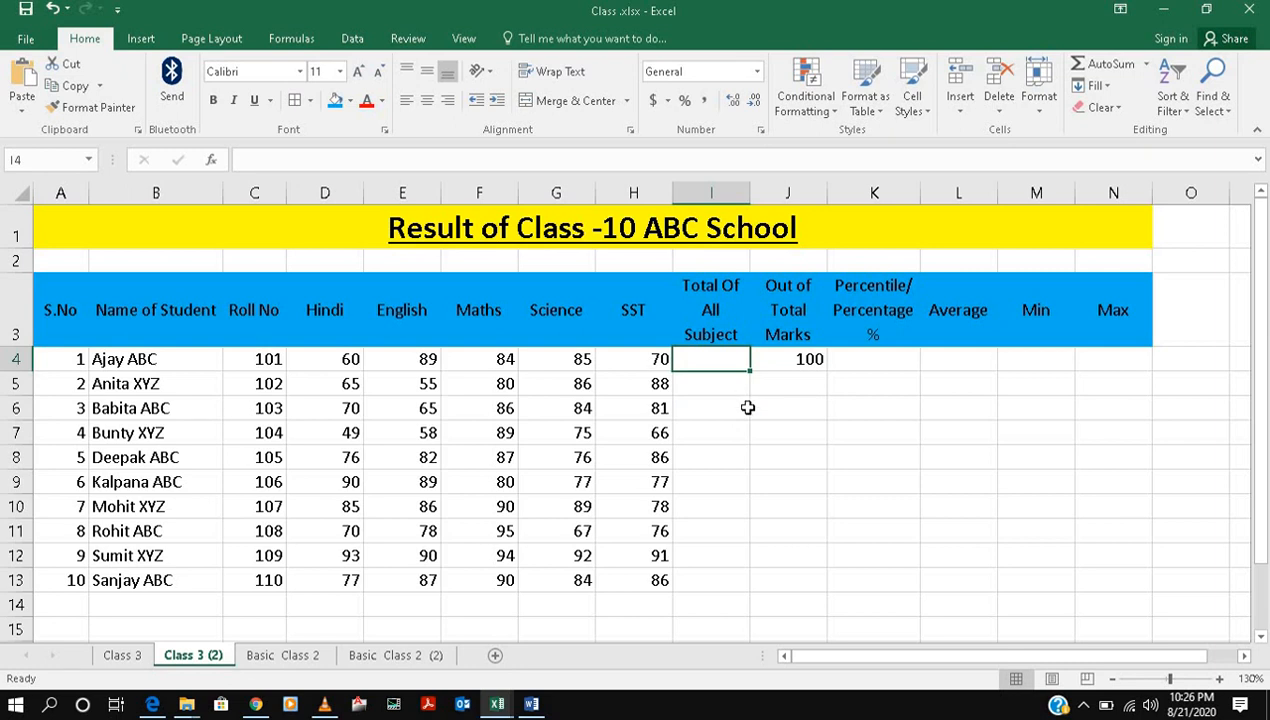
text(=sum()
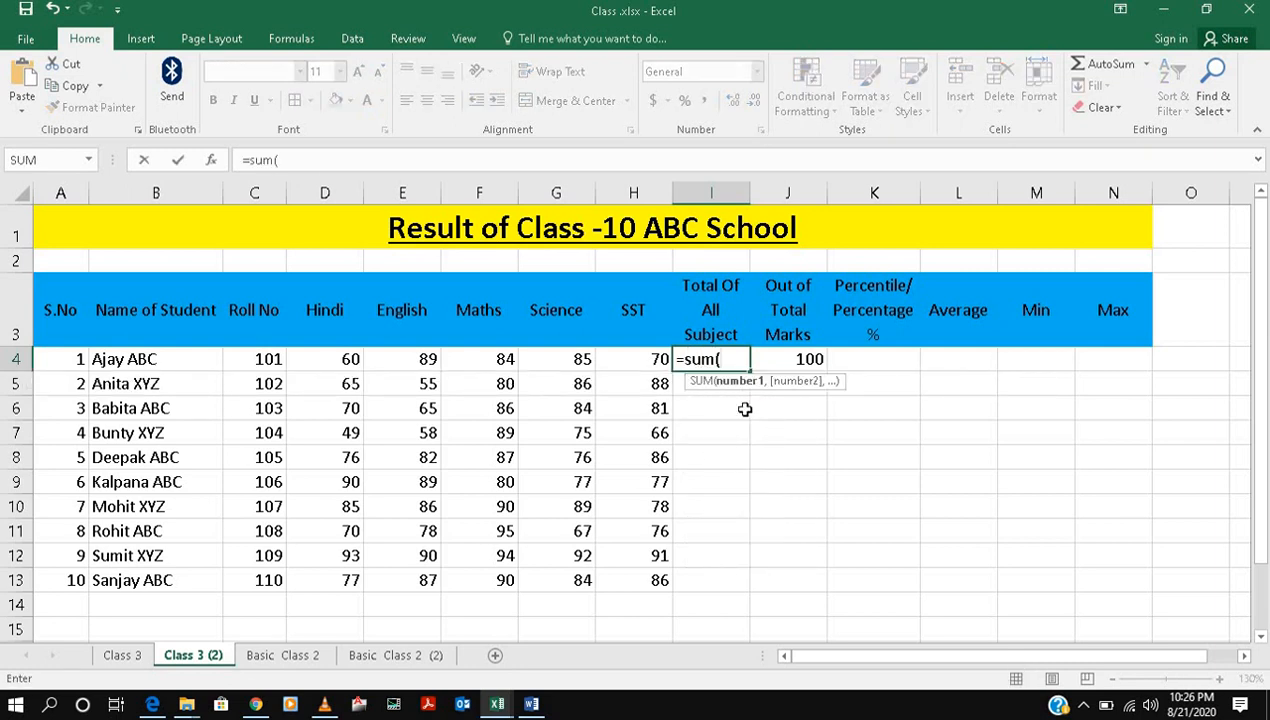
drag(332, 364, 636, 362)
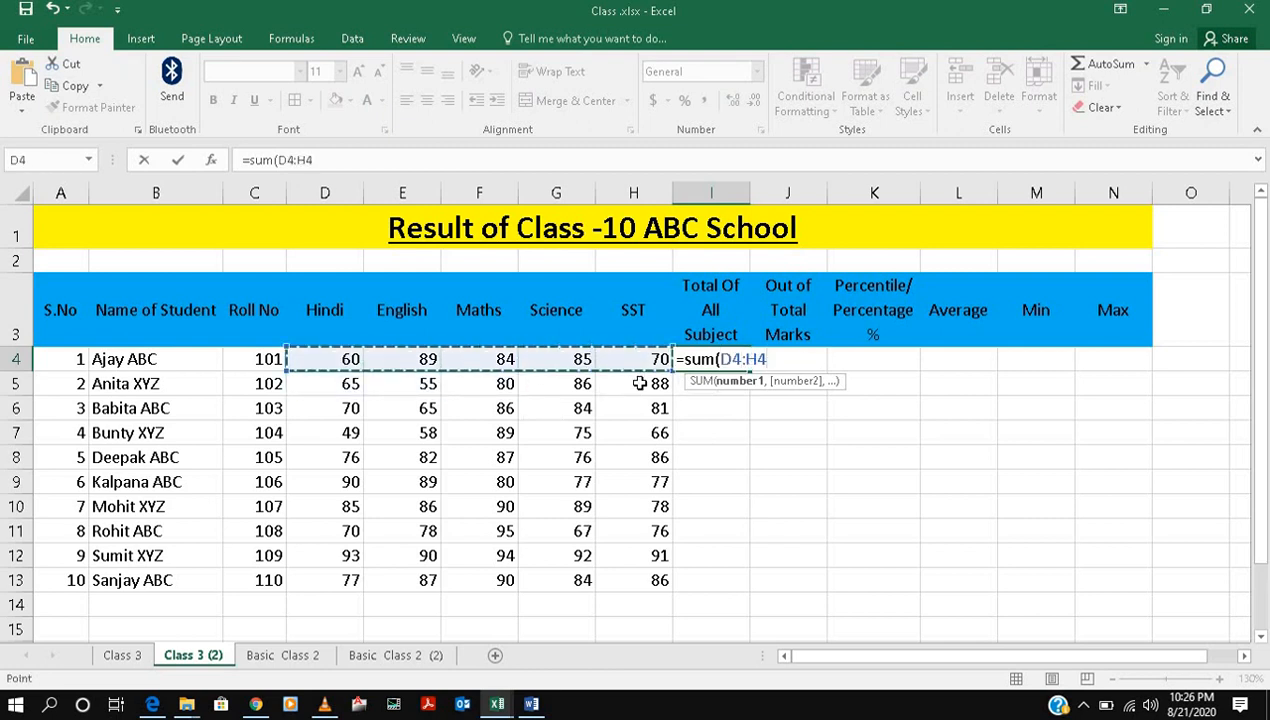
text())
key(Return)
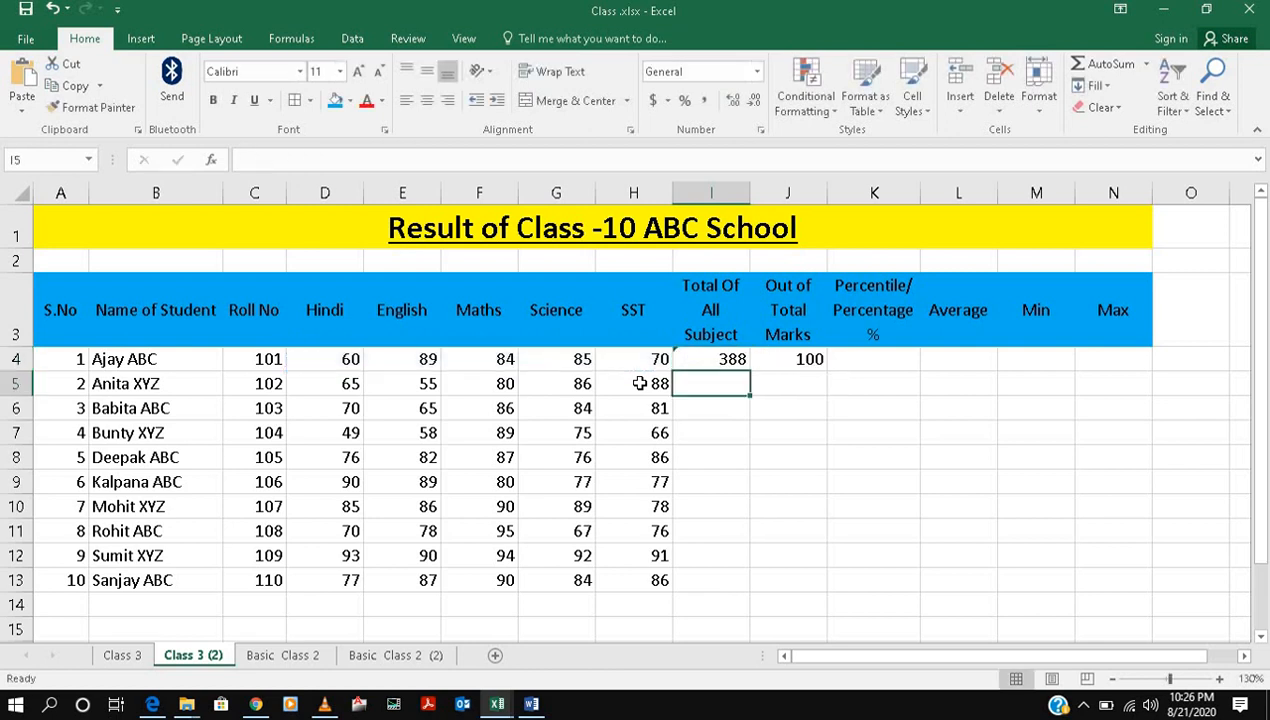
click(694, 360)
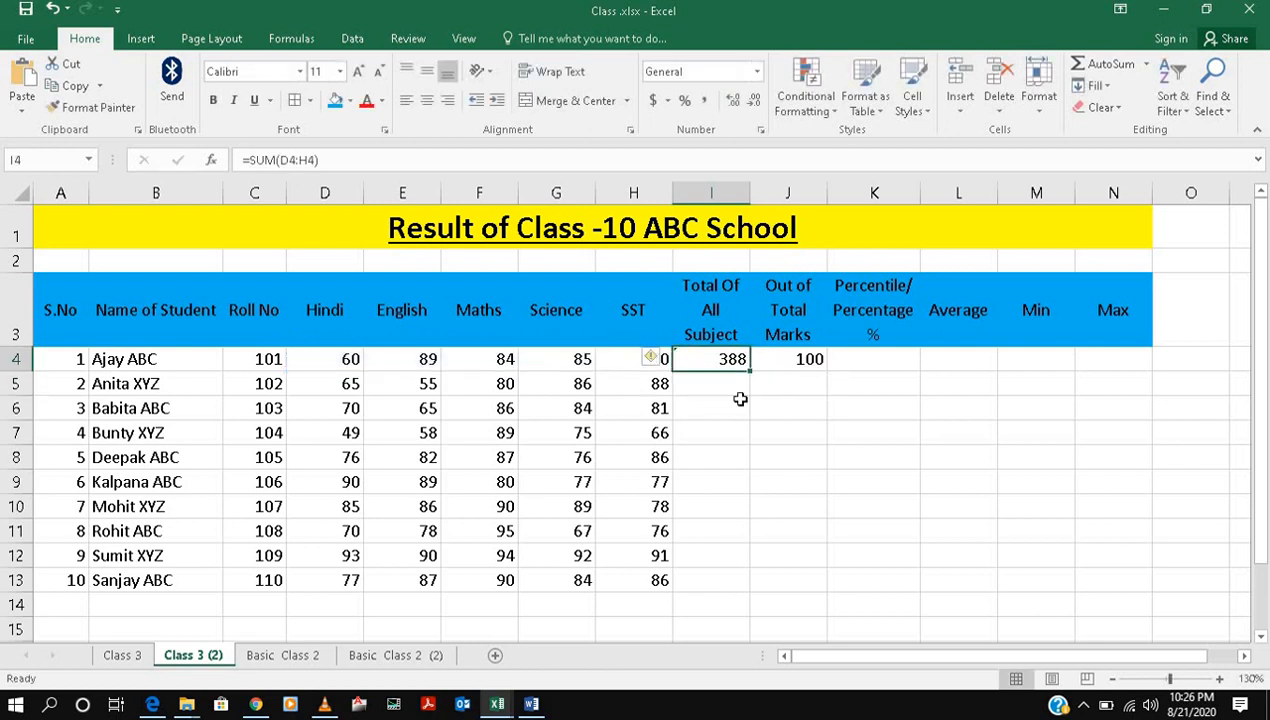
Step: Fill the total formula from I4 down to I13 and set the first student's out-of-total marks in J4 to 500
drag(750, 369, 741, 597)
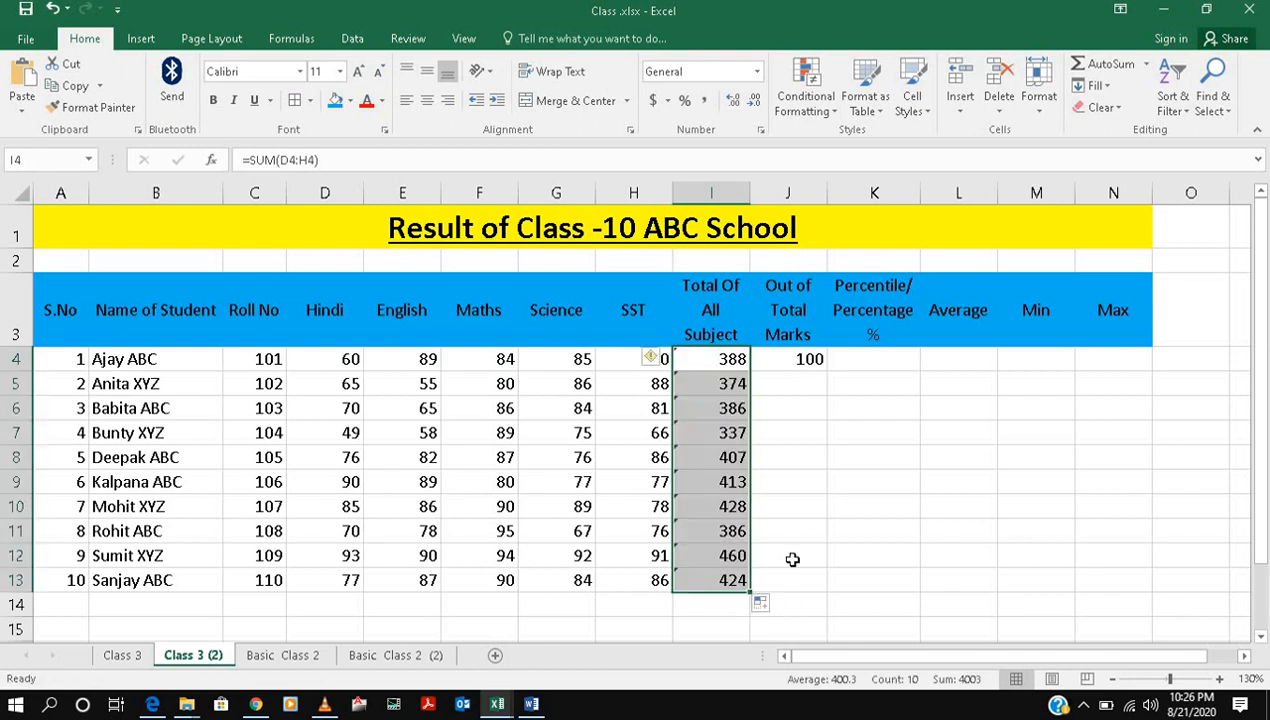
click(784, 362)
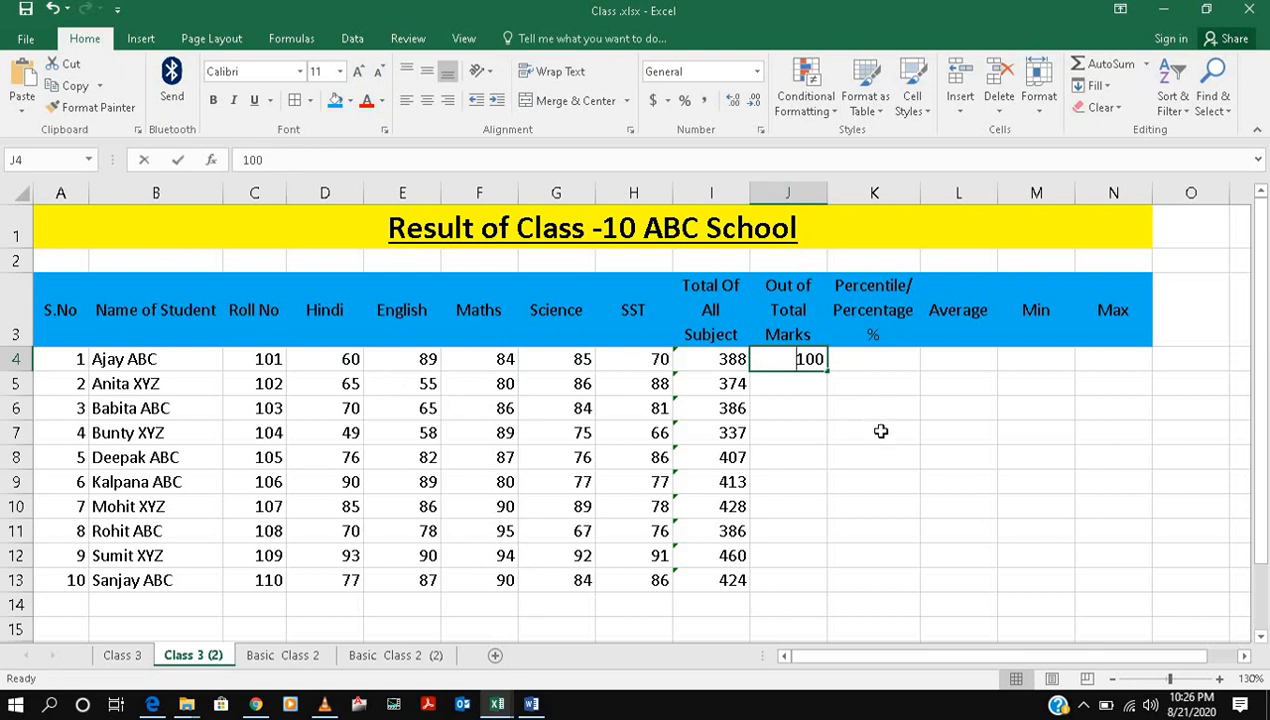
text(5000)
key(BackSpace)
key(Return)
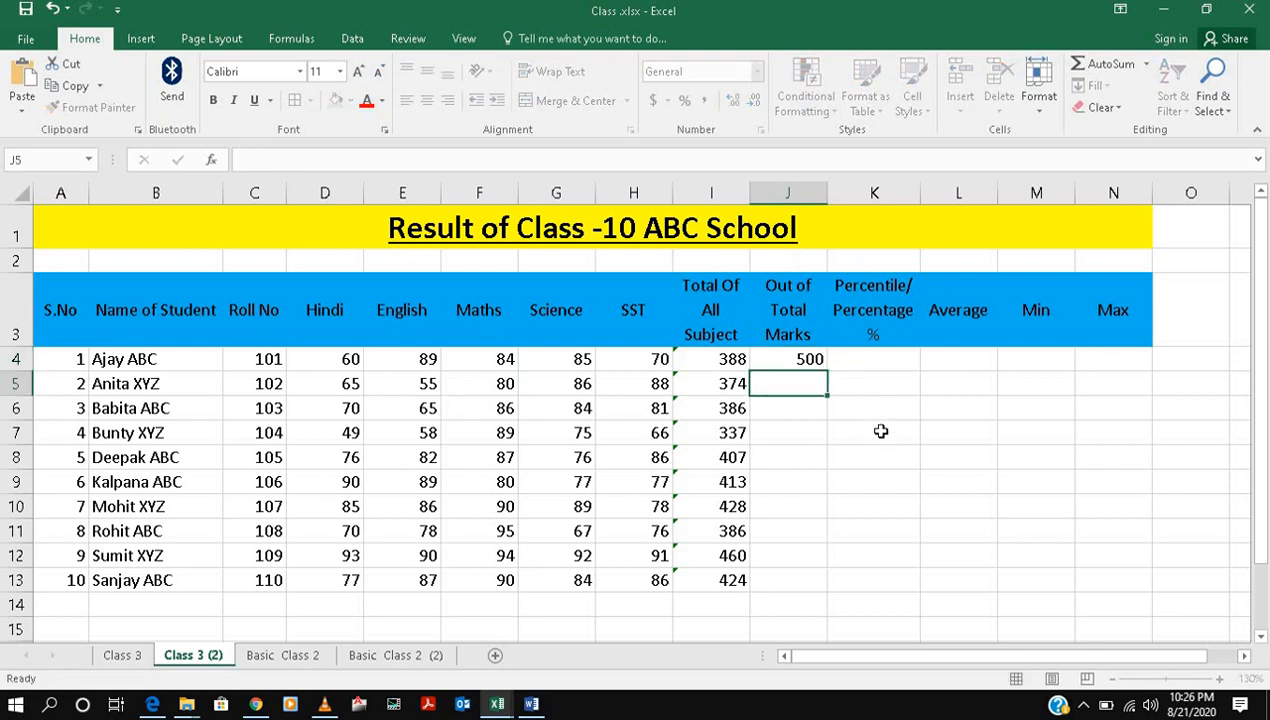
Step: Copy the out-of-total marks from J4 to the remaining students in J5:J13
click(799, 355)
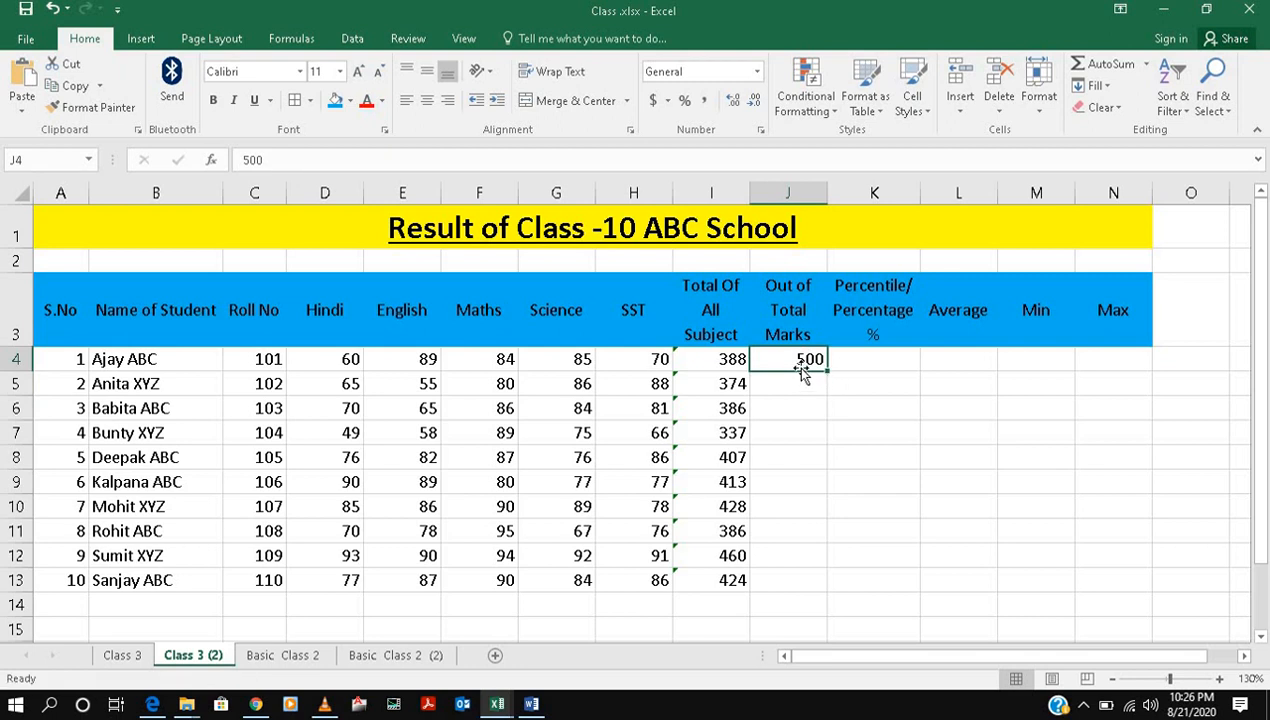
key(ctrl+c)
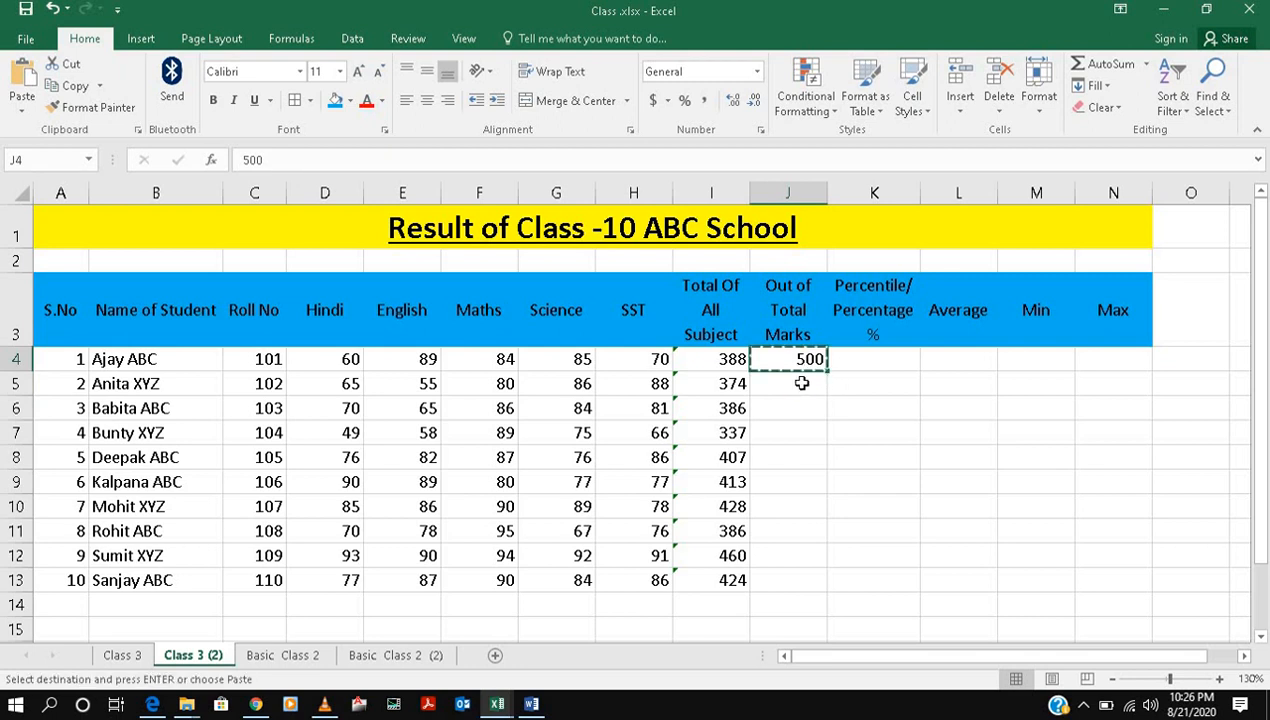
drag(802, 383, 786, 575)
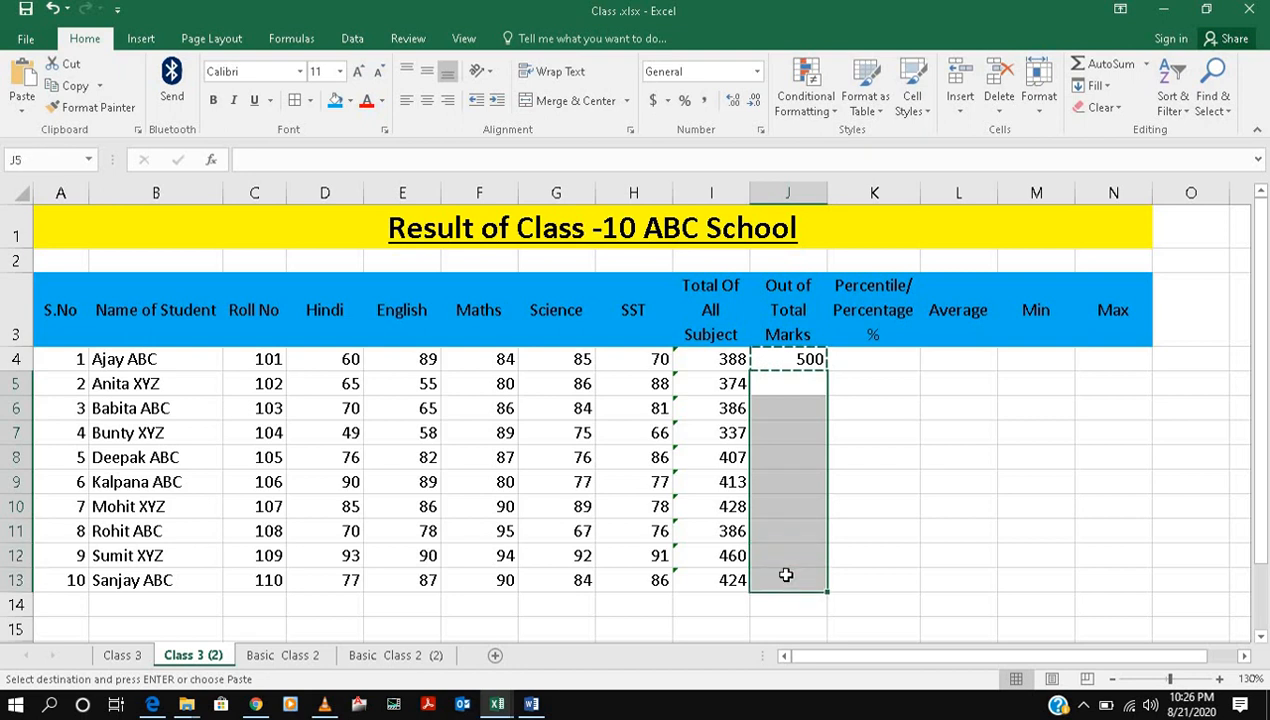
key(ctrl+v)
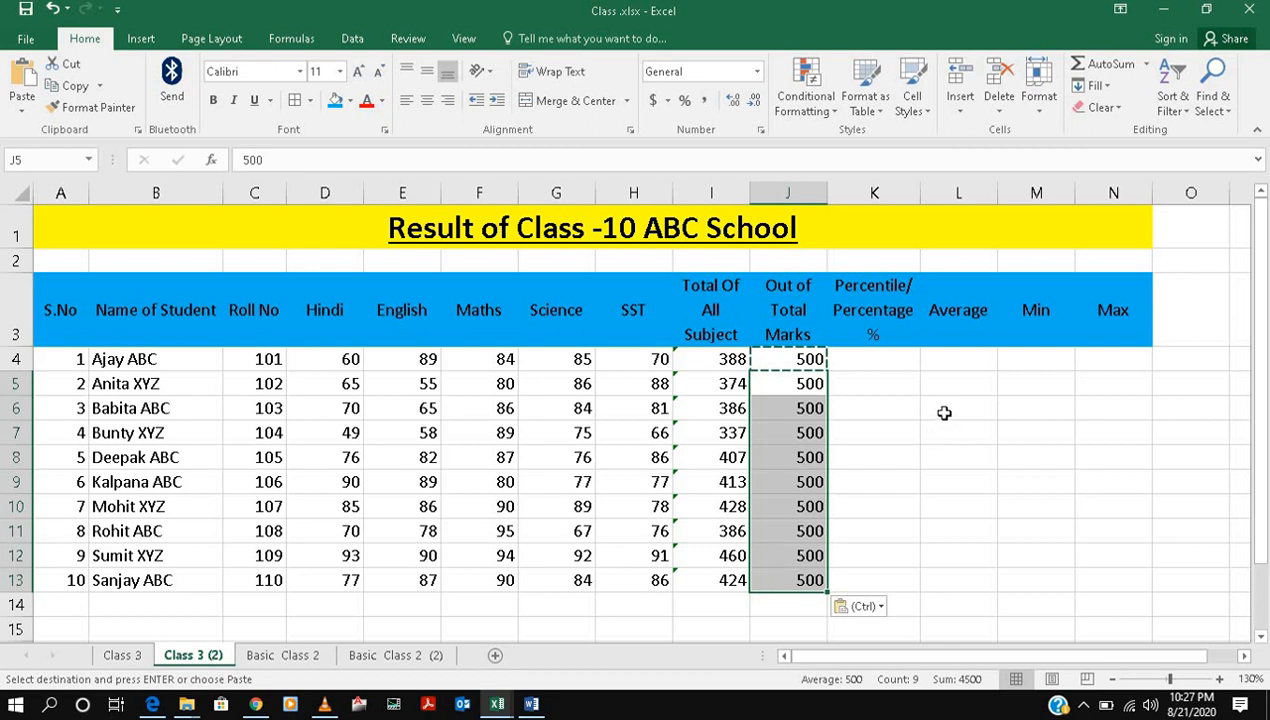
Step: Calculate the first student's percentage in K4 with the formula =I4*100/J4
click(905, 408)
click(885, 360)
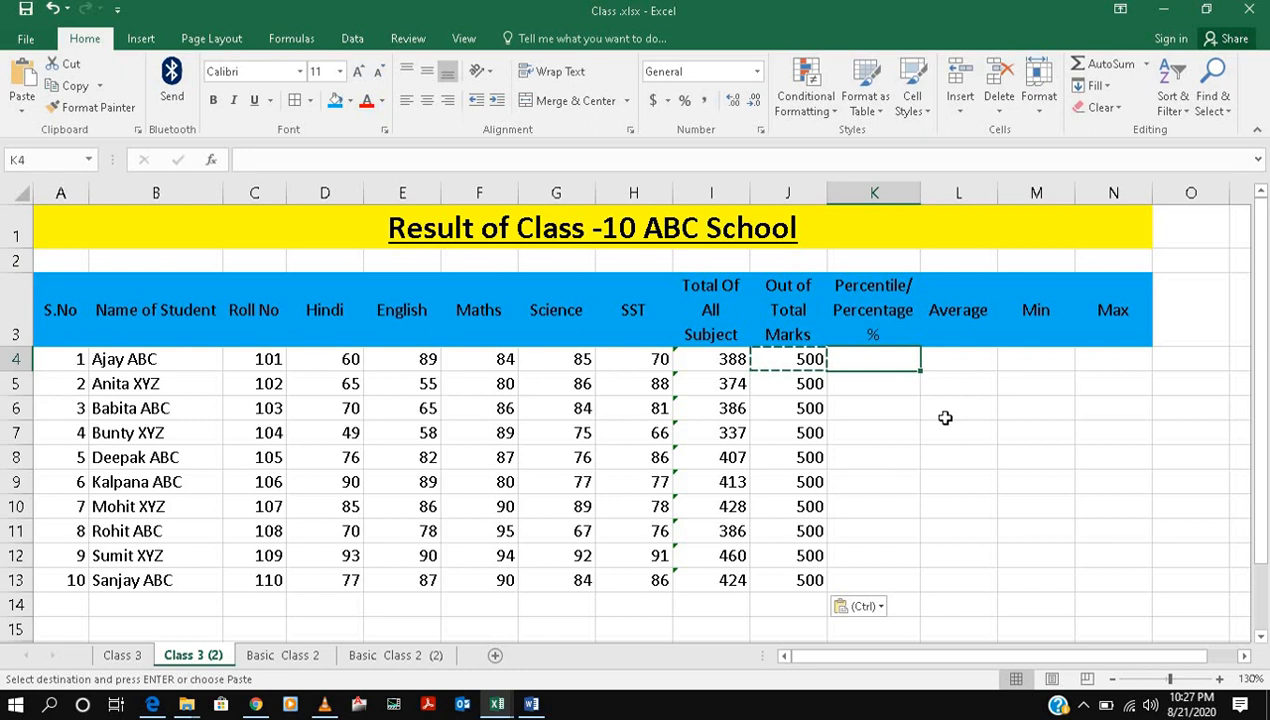
text(=)
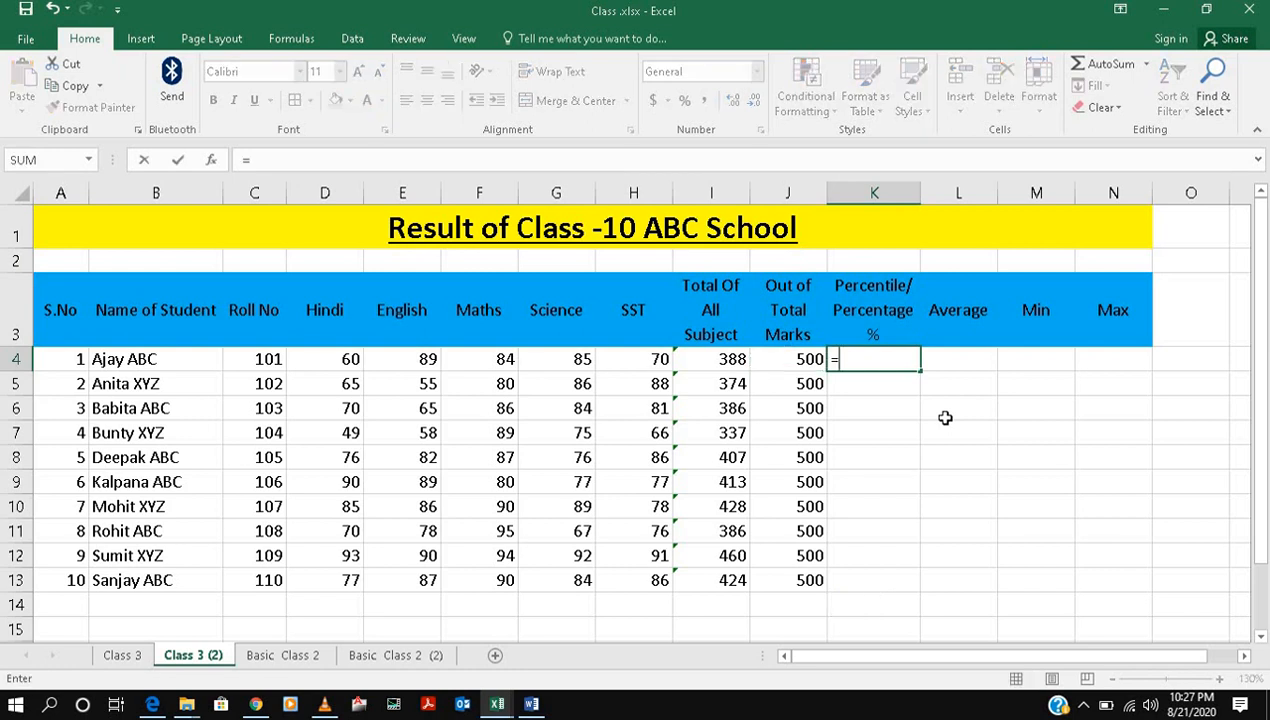
click(729, 360)
text(*)
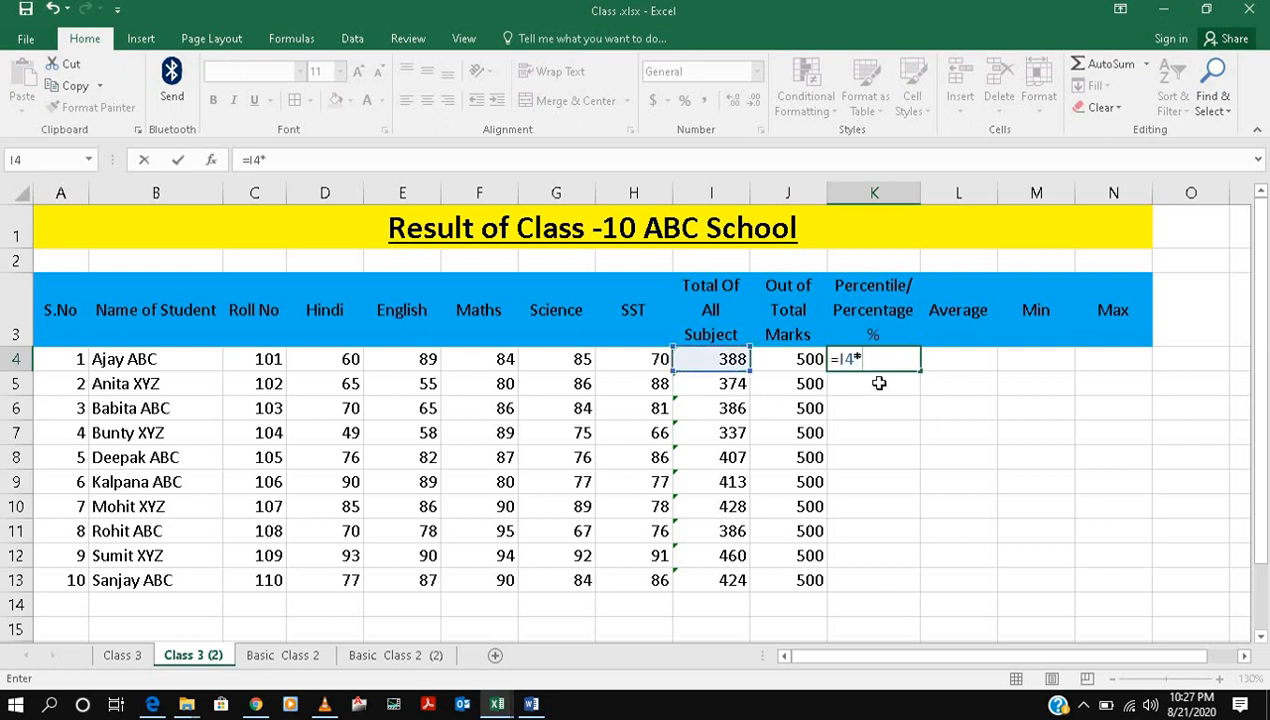
text(100/)
click(813, 362)
key(Return)
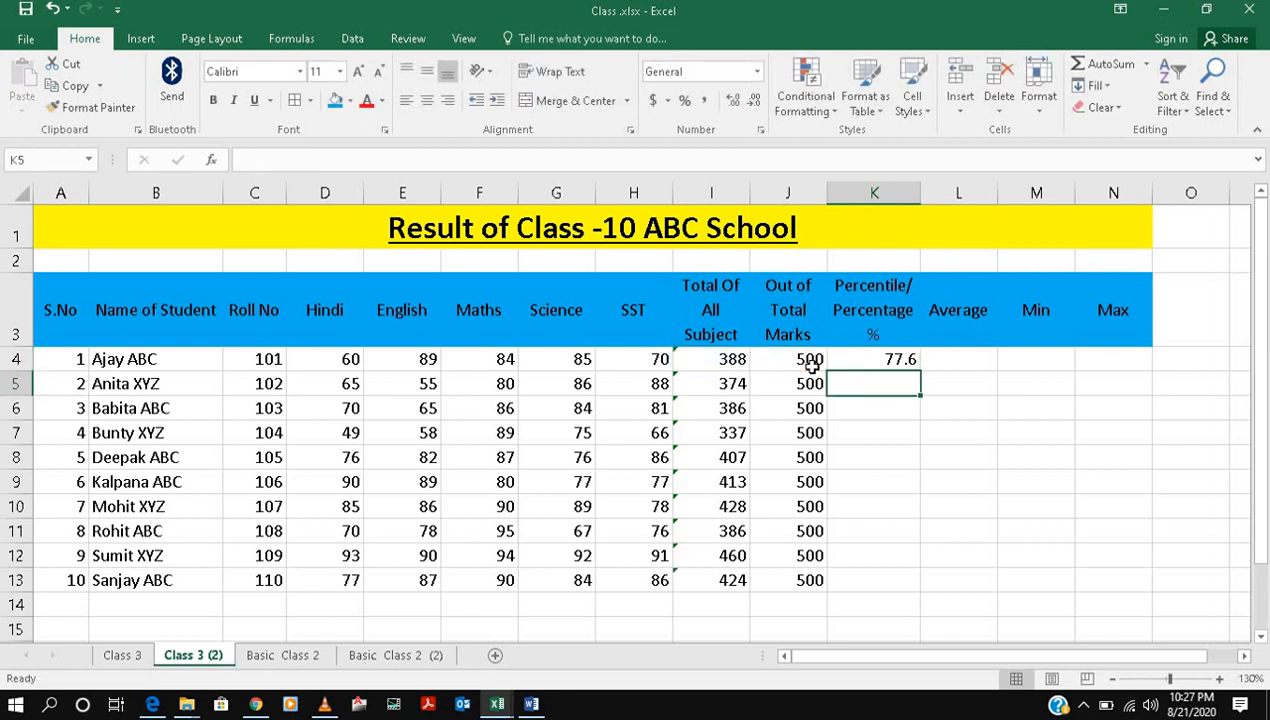
Step: Replace the formula in K4 with =I4/J4, using the Percentage number format
click(895, 358)
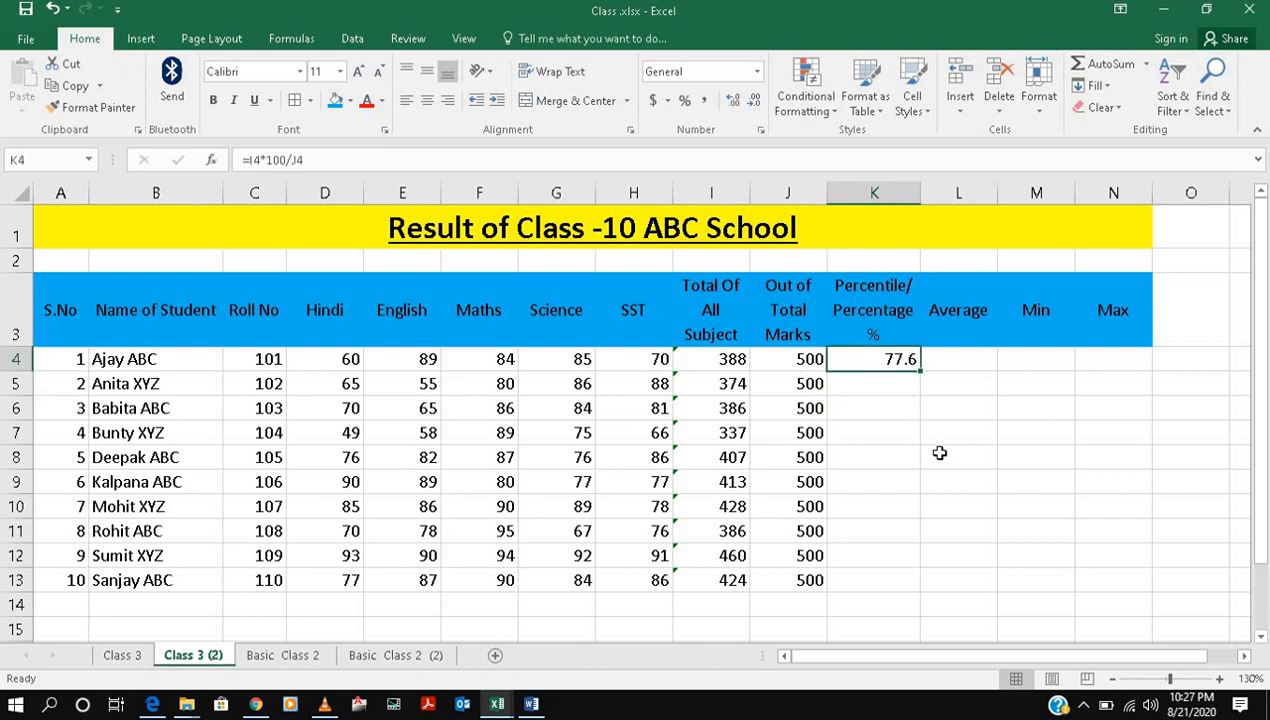
key(Delete)
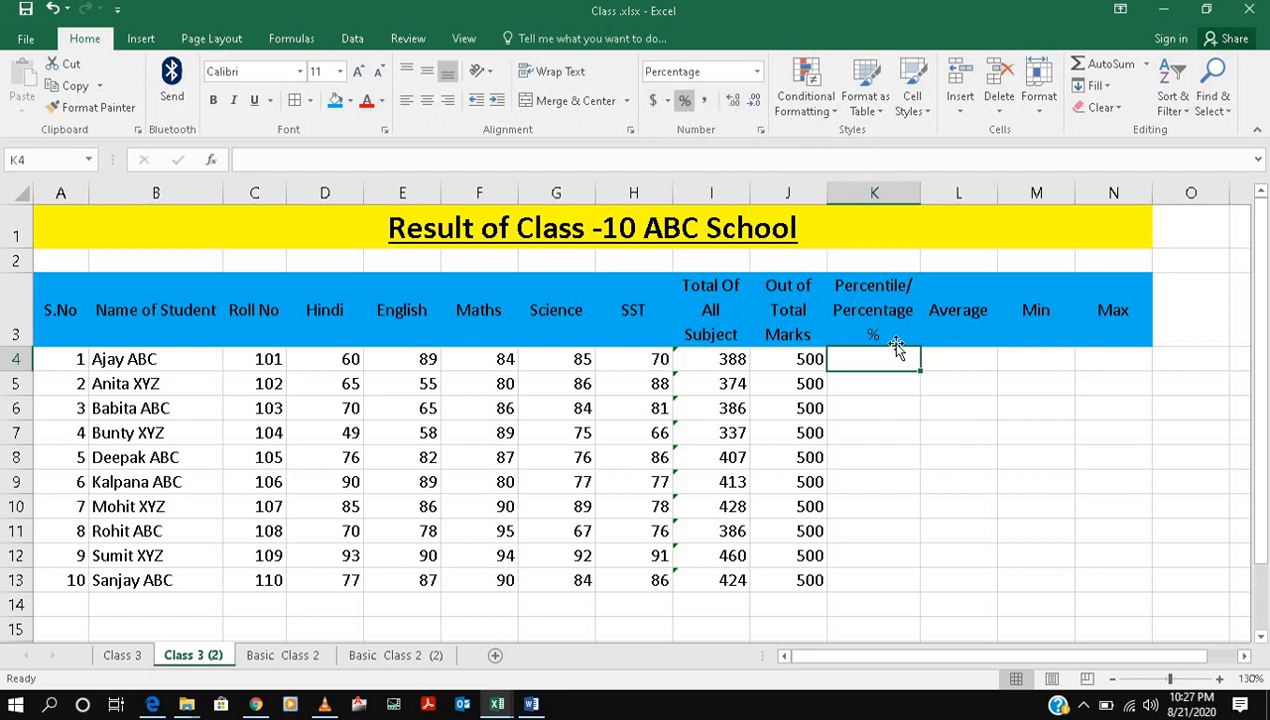
click(905, 408)
click(883, 360)
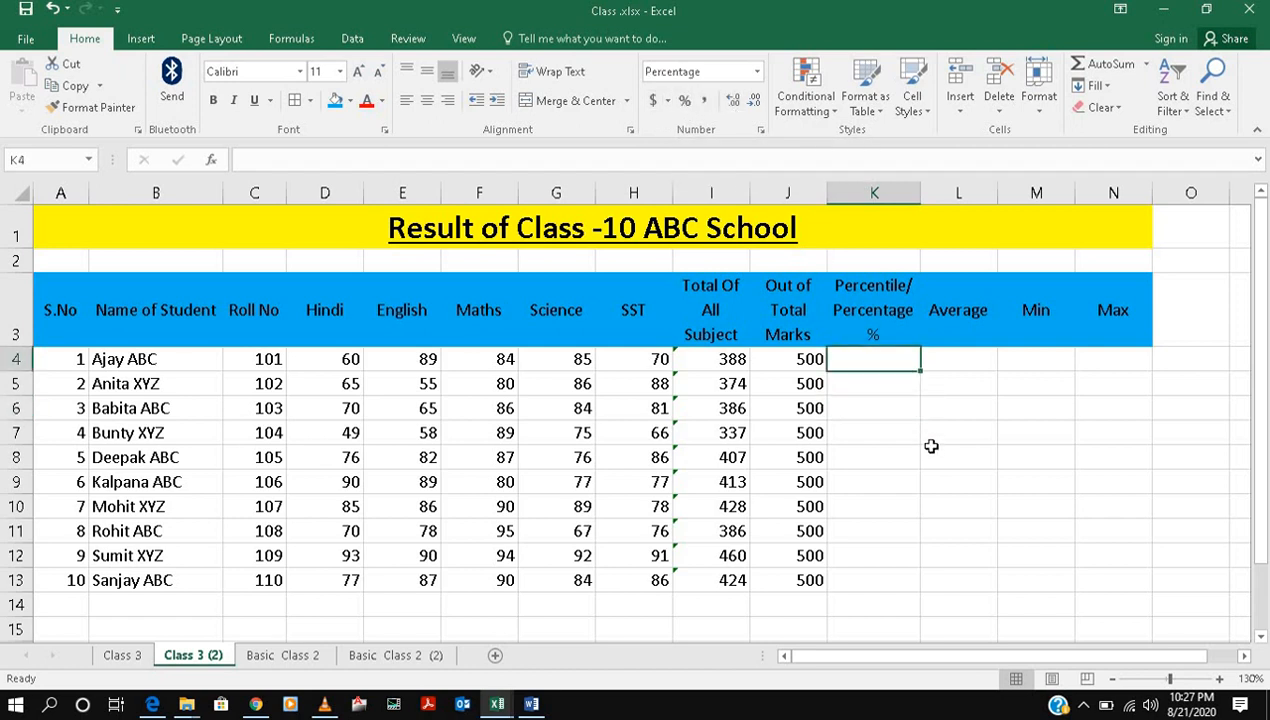
text(=)
click(730, 363)
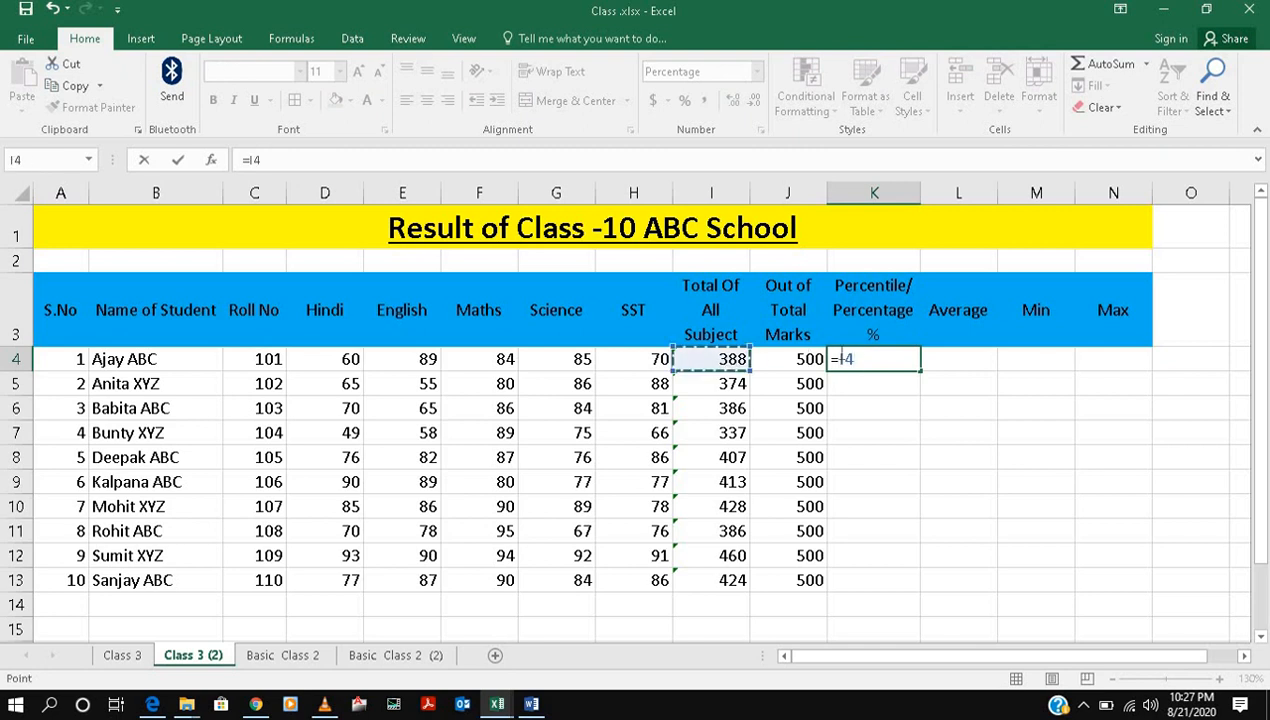
text(/)
click(805, 358)
key(Return)
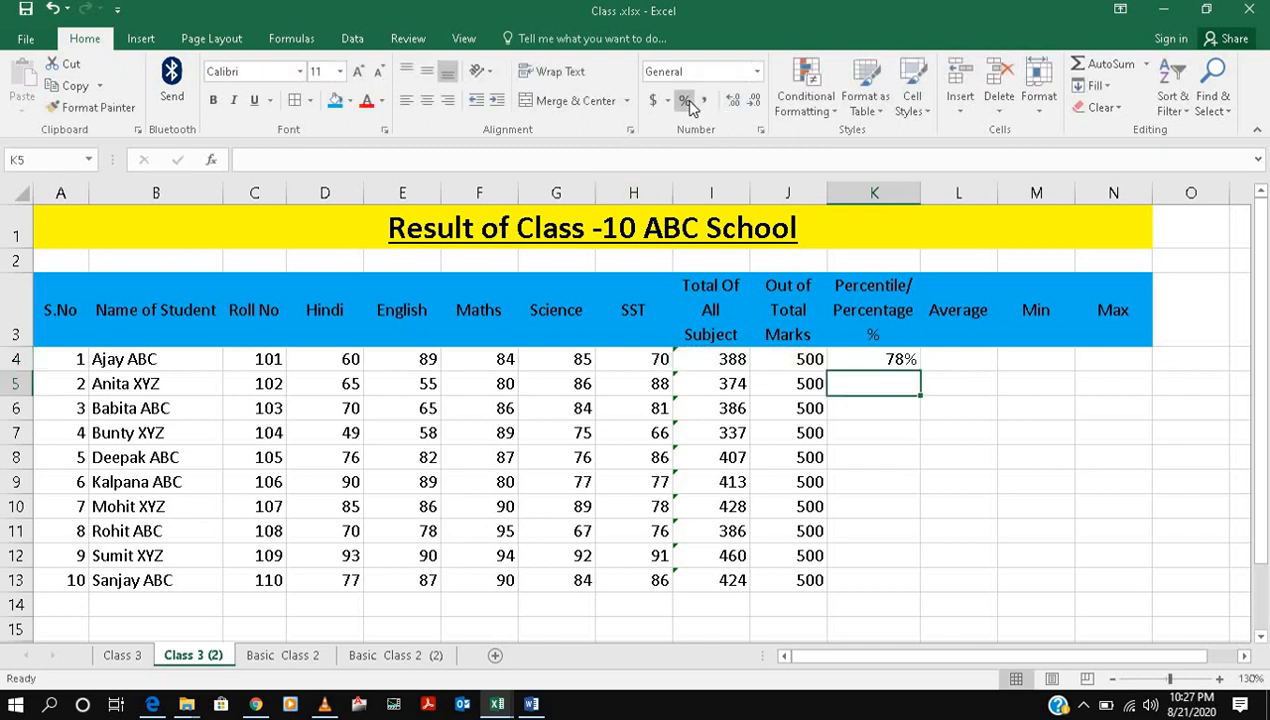
Step: Show the percentage in K4 with two decimal places and fill its formula down to K13
click(888, 358)
click(890, 408)
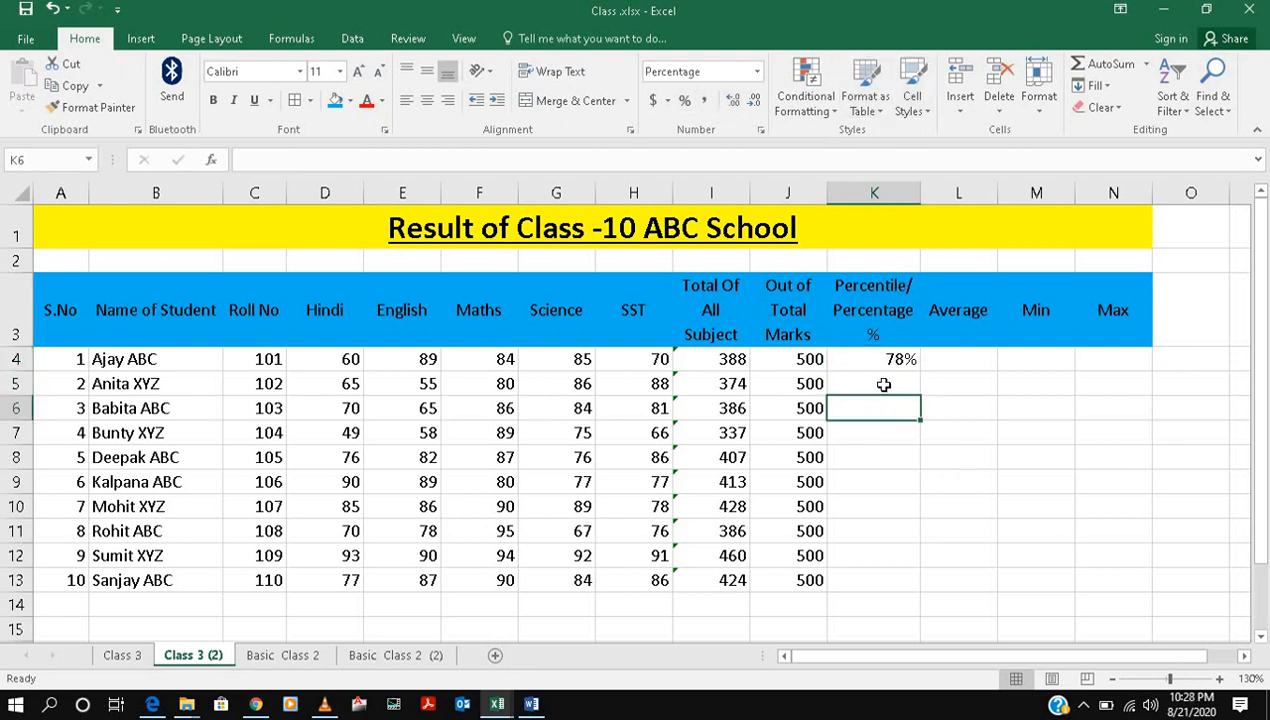
click(873, 358)
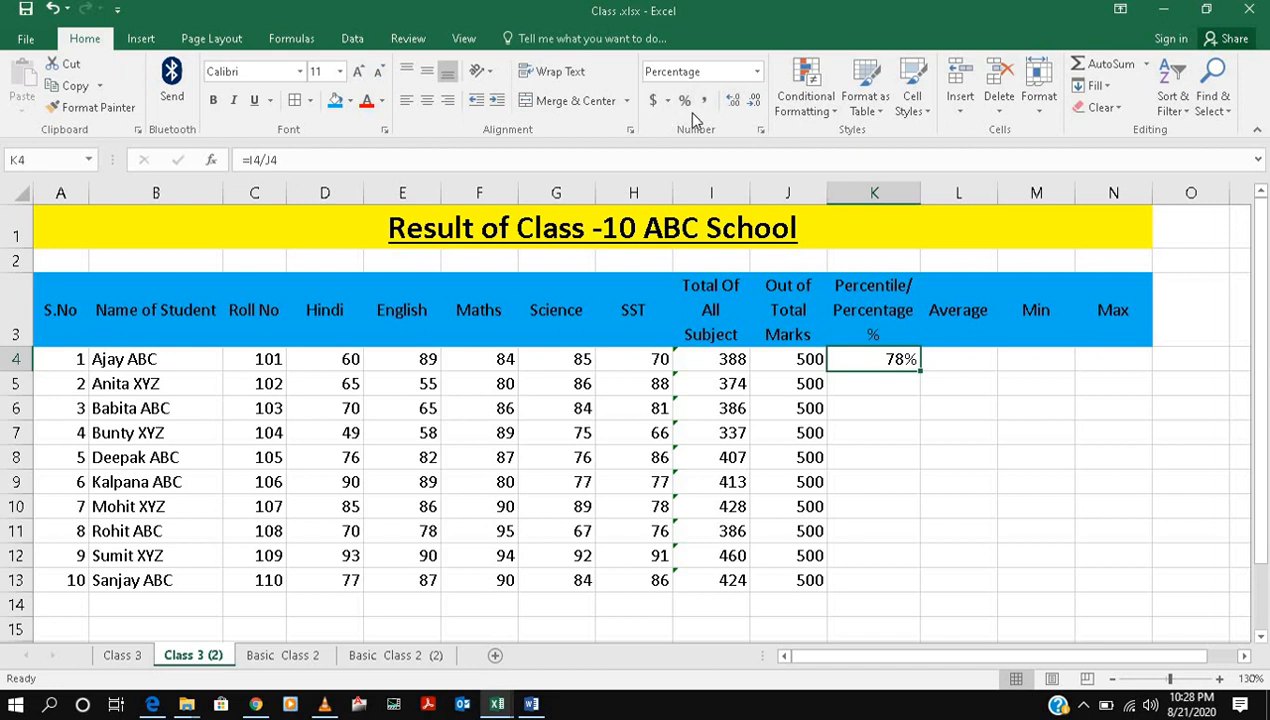
click(733, 102)
click(733, 102)
drag(921, 369, 884, 586)
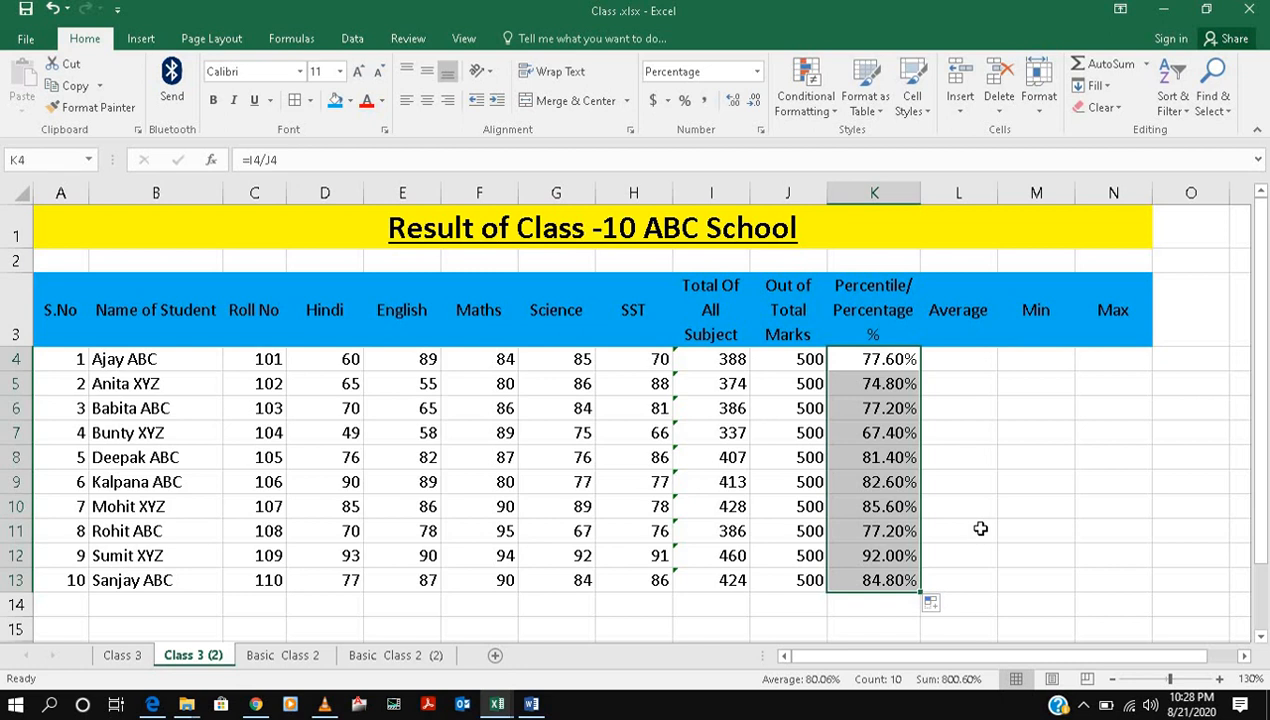
Step: Average the first student's subject marks in L4 with =AVERAGE(D4:H4) and fill the formula down to L13
click(960, 359)
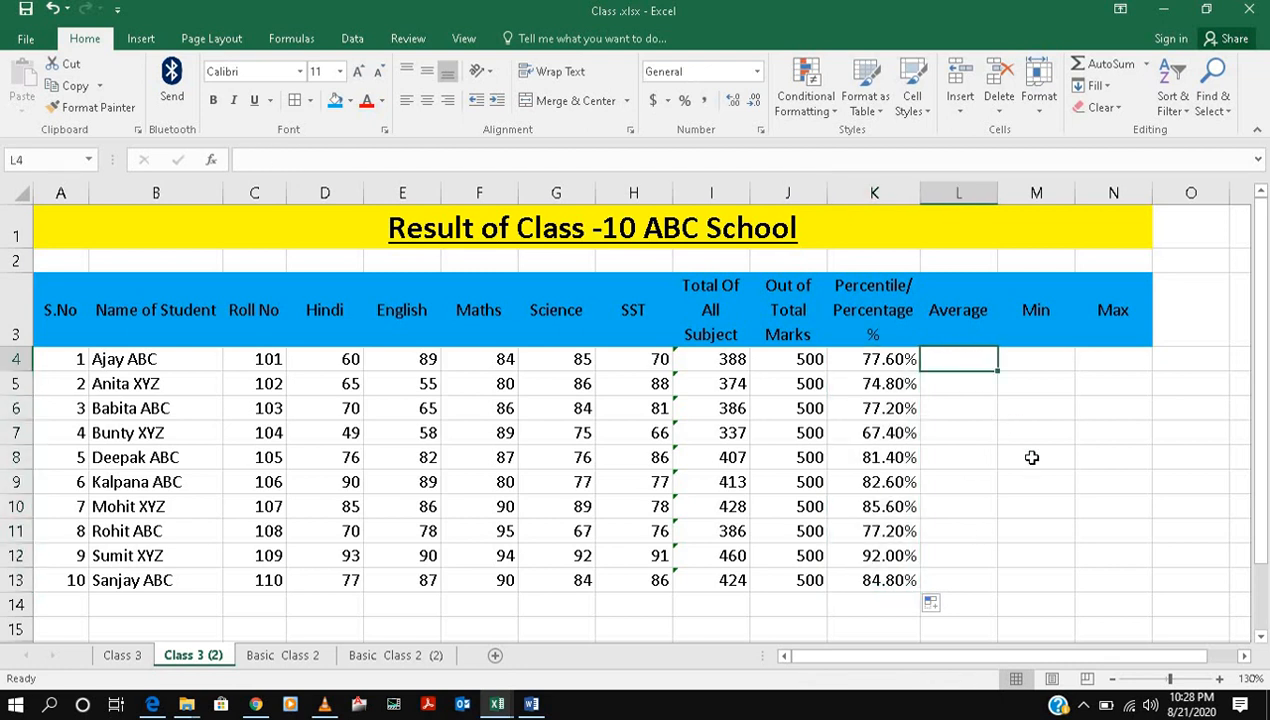
text(=)
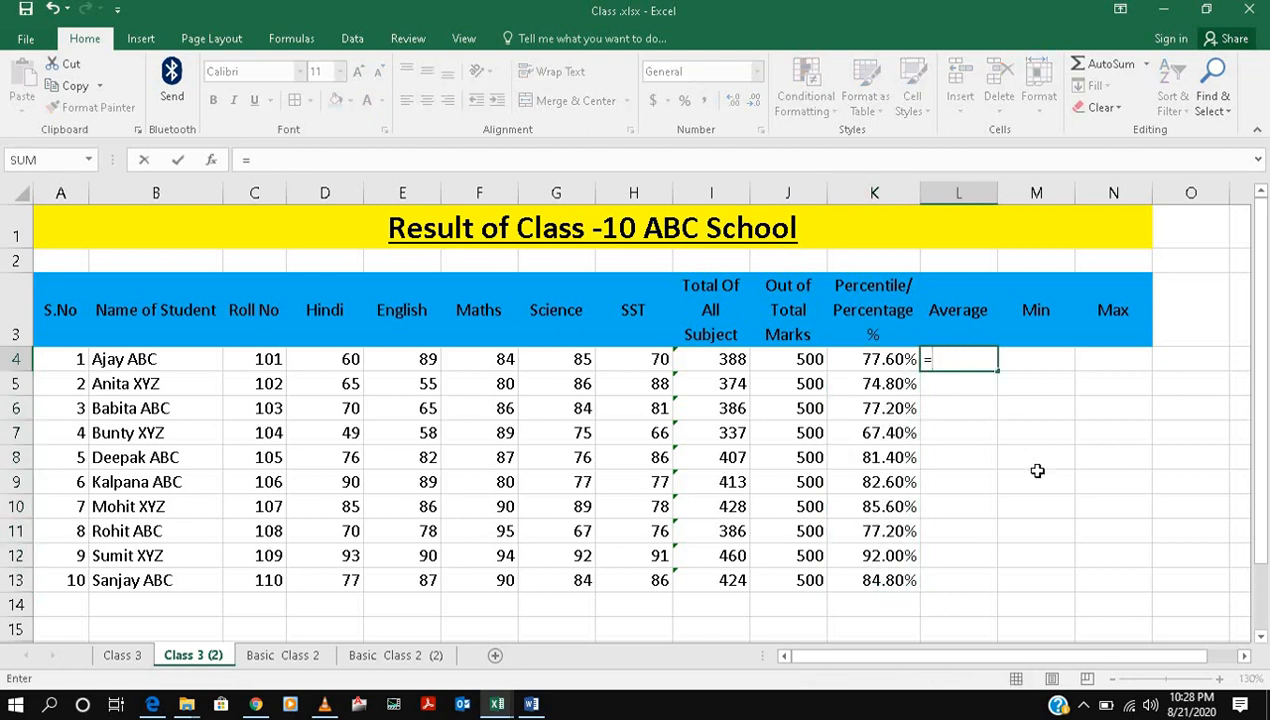
text(Av)
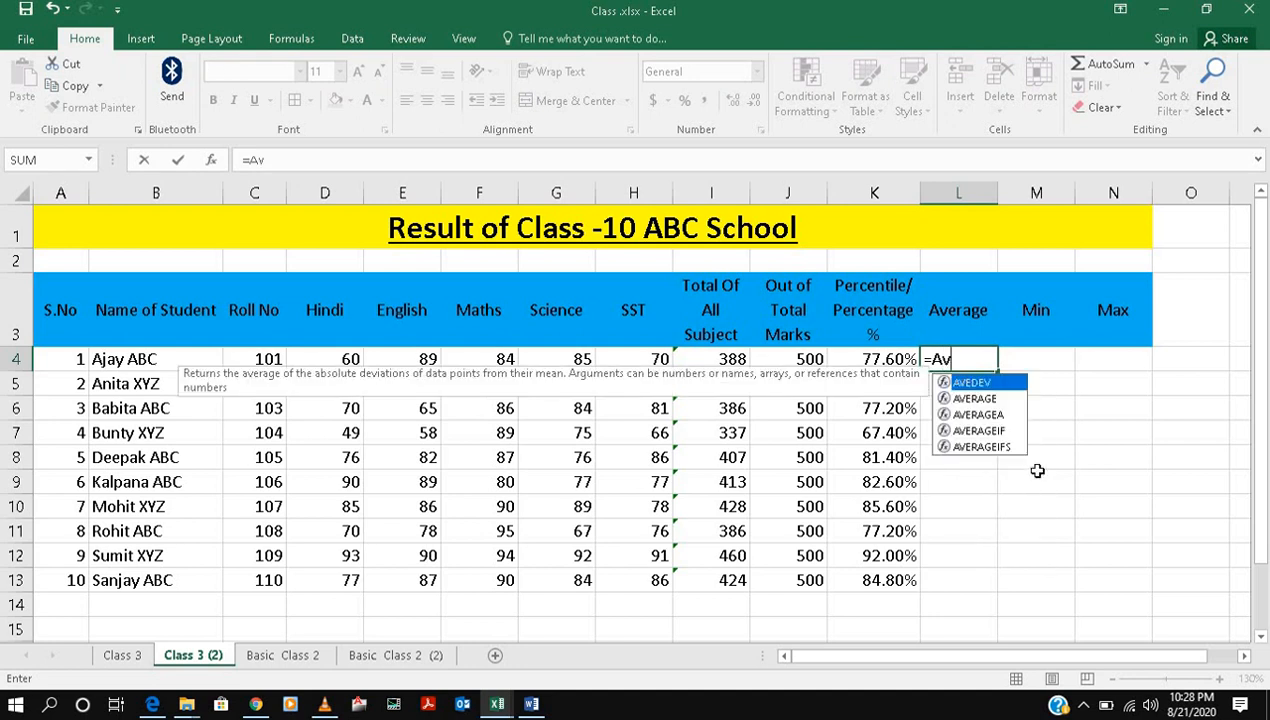
text(era)
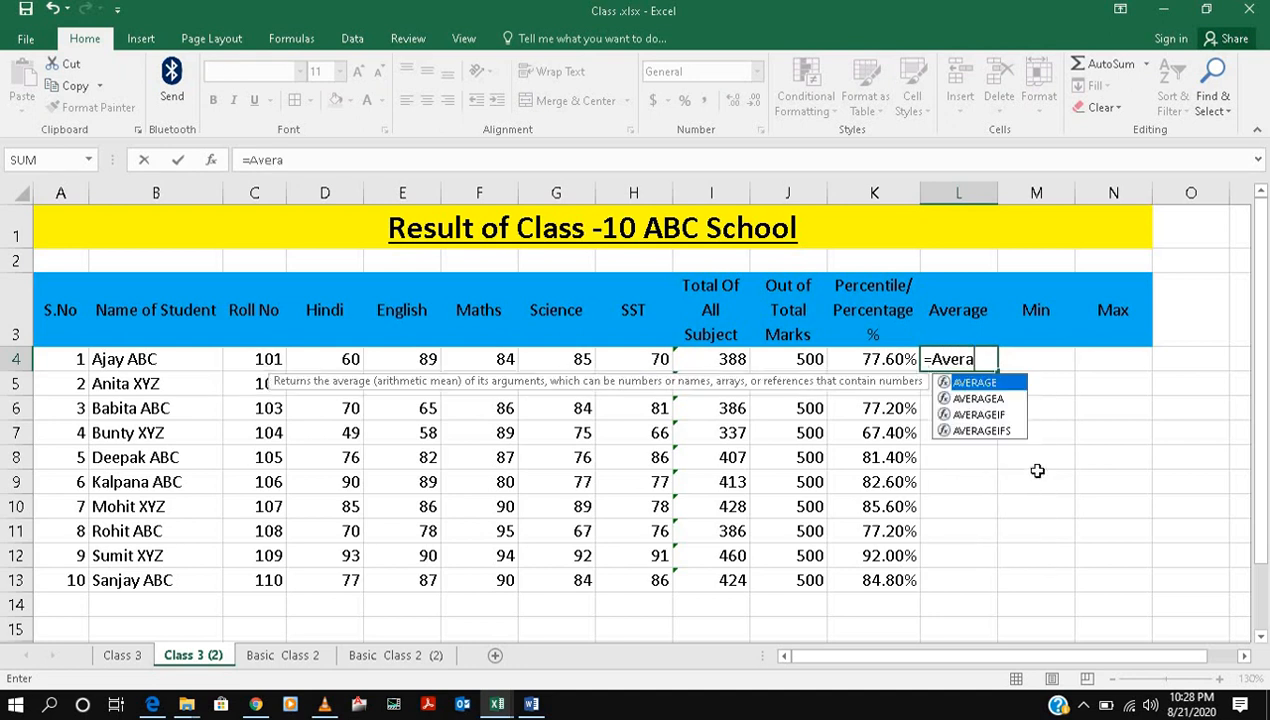
text(ge()
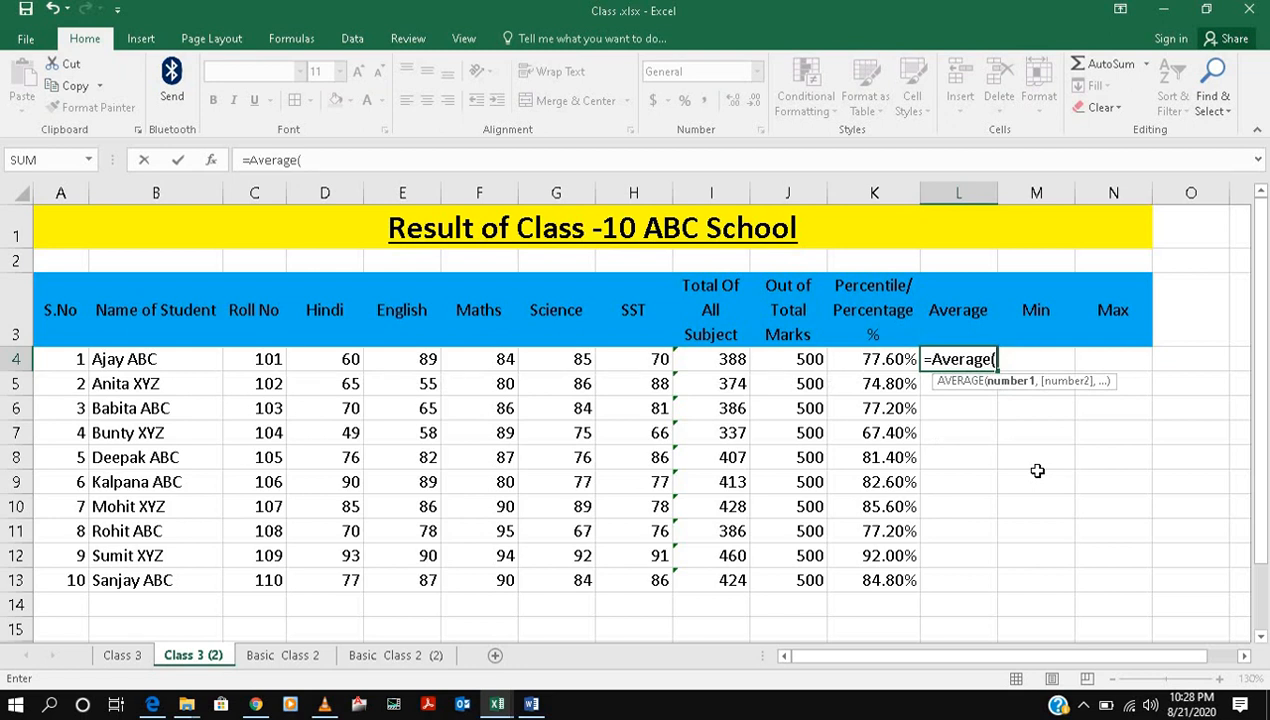
drag(343, 362, 625, 360)
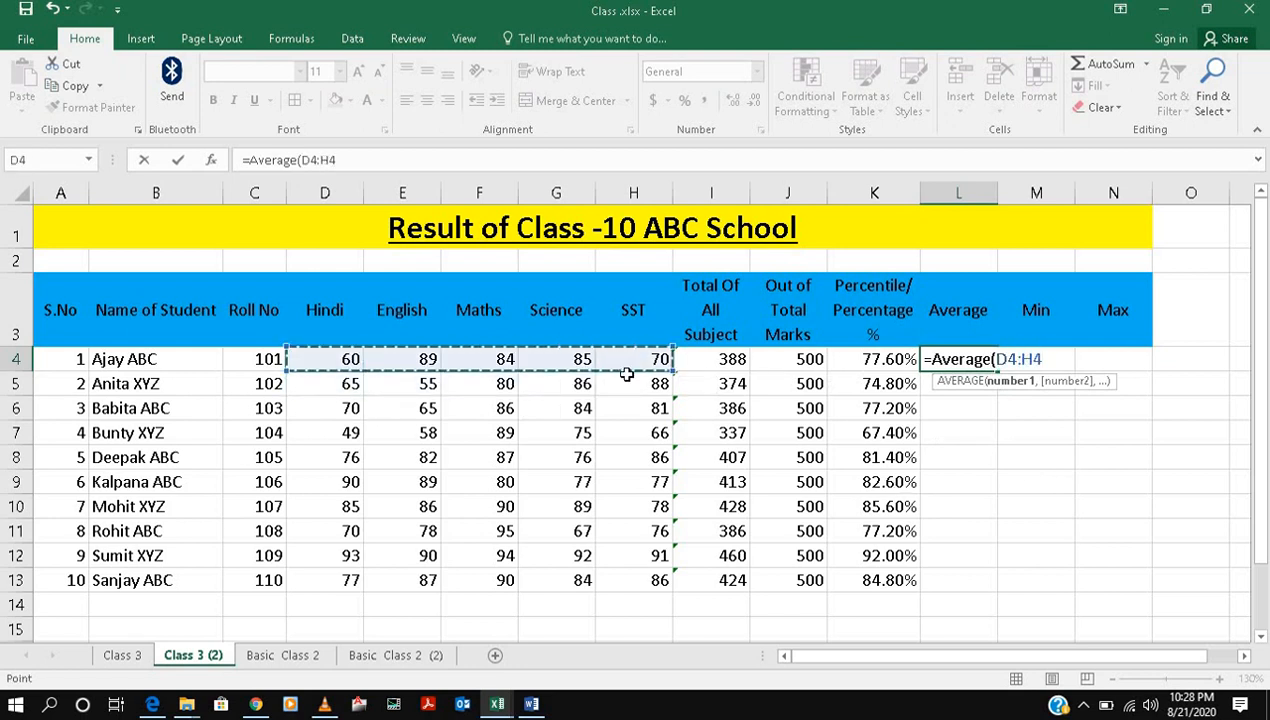
text())
key(Return)
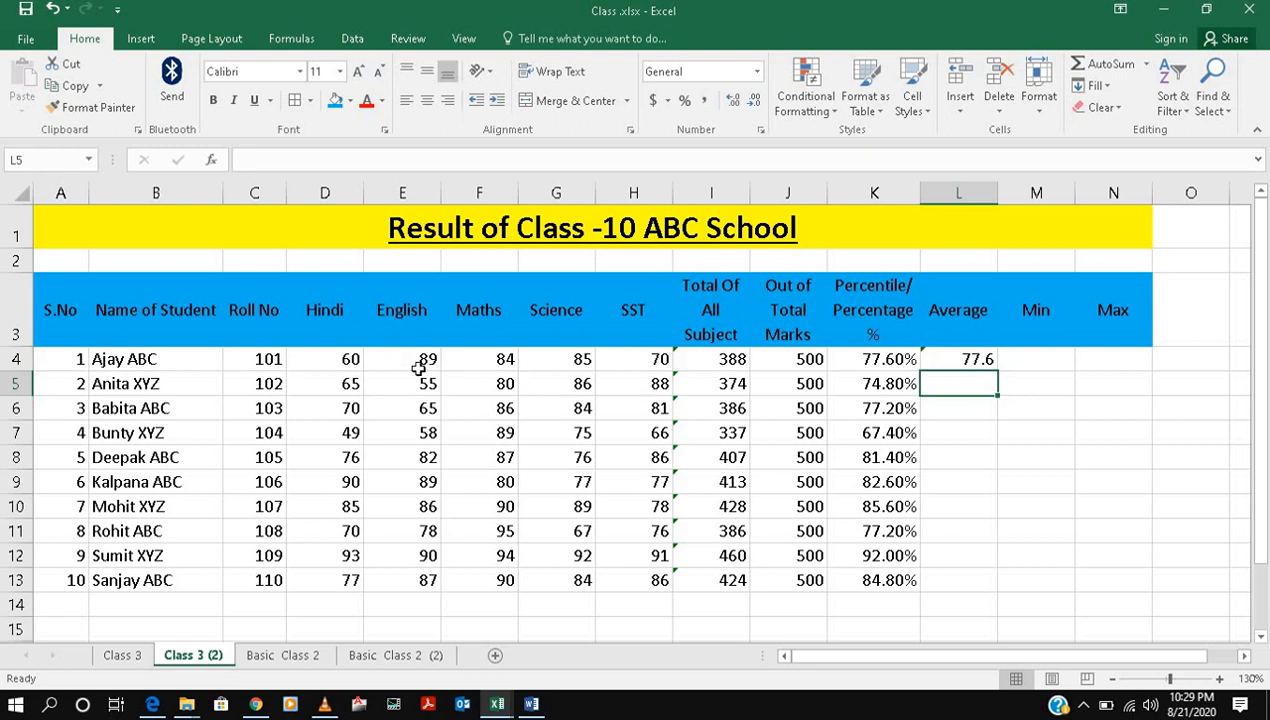
click(984, 360)
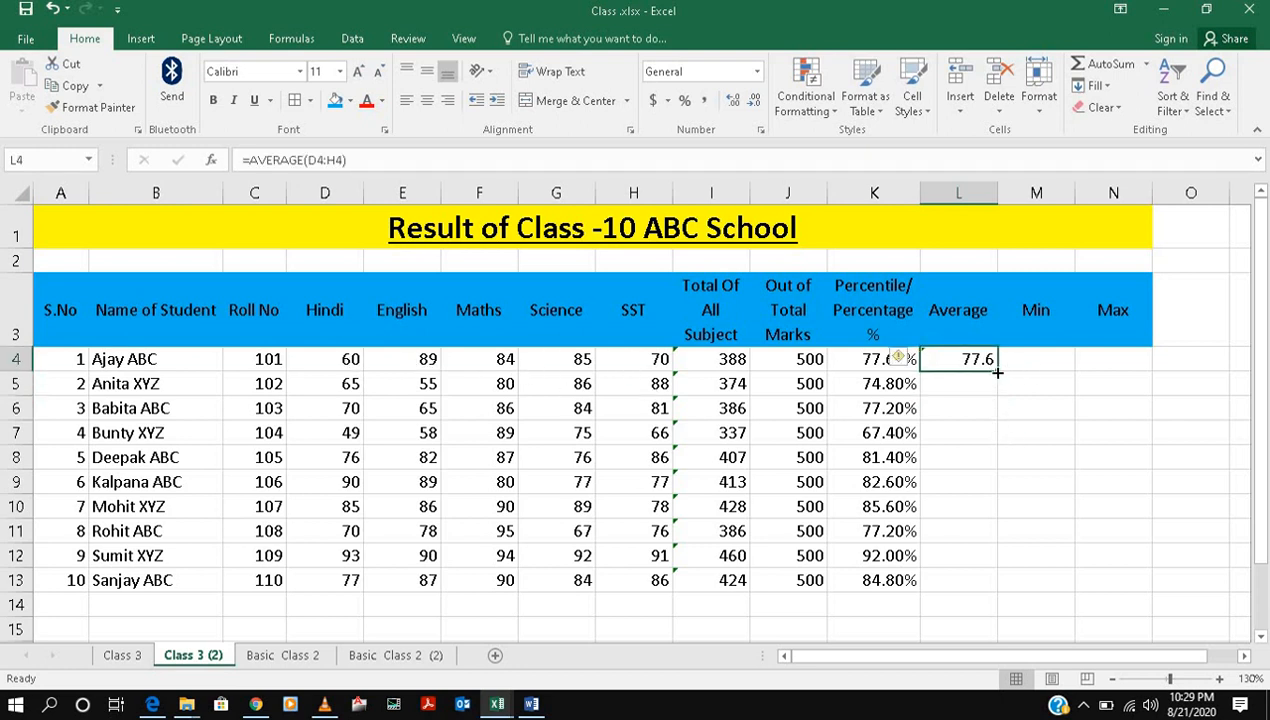
drag(997, 372, 993, 559)
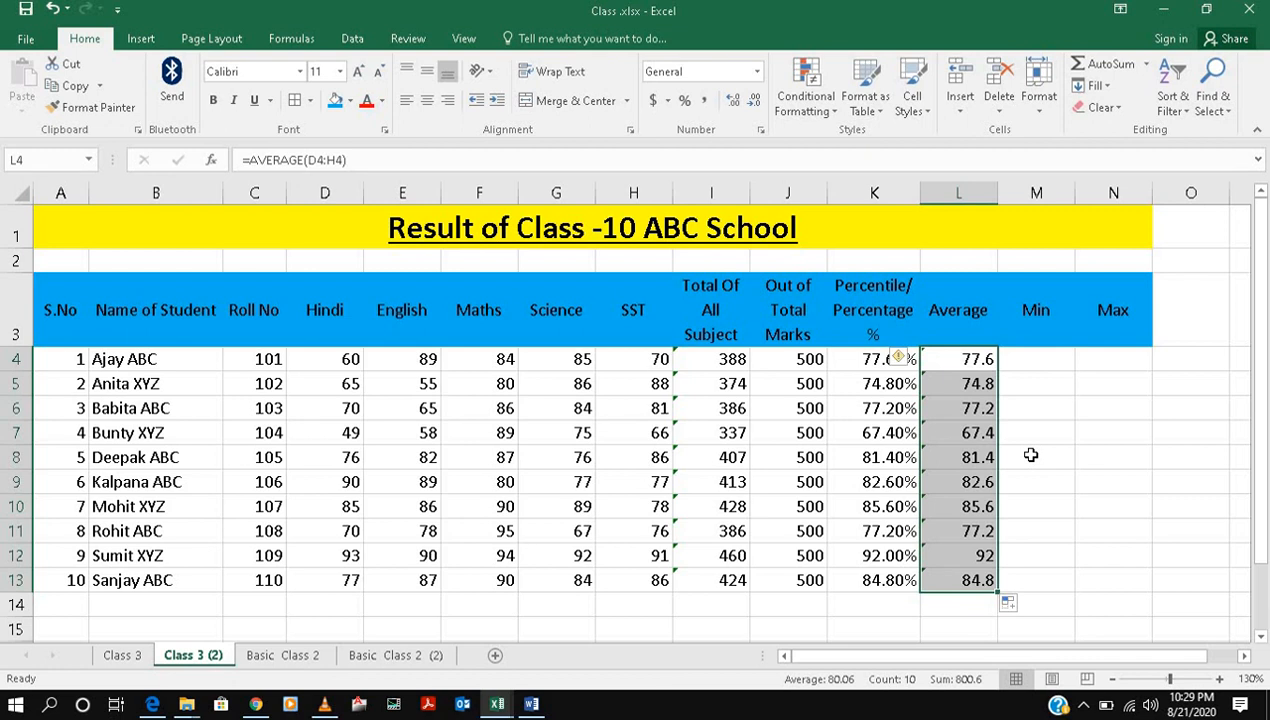
Step: Find the first student's lowest subject mark in M4 with =MIN(D4:H4) and fill the formula down to M13
click(1032, 362)
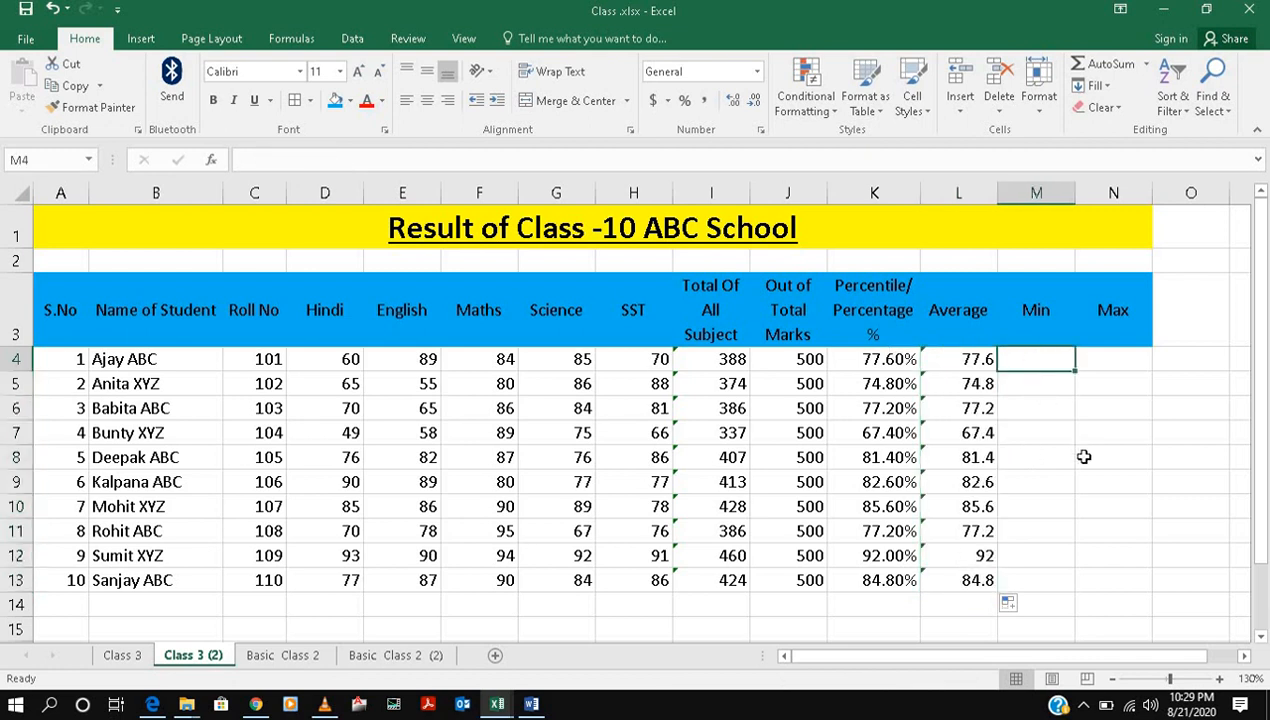
text(=m)
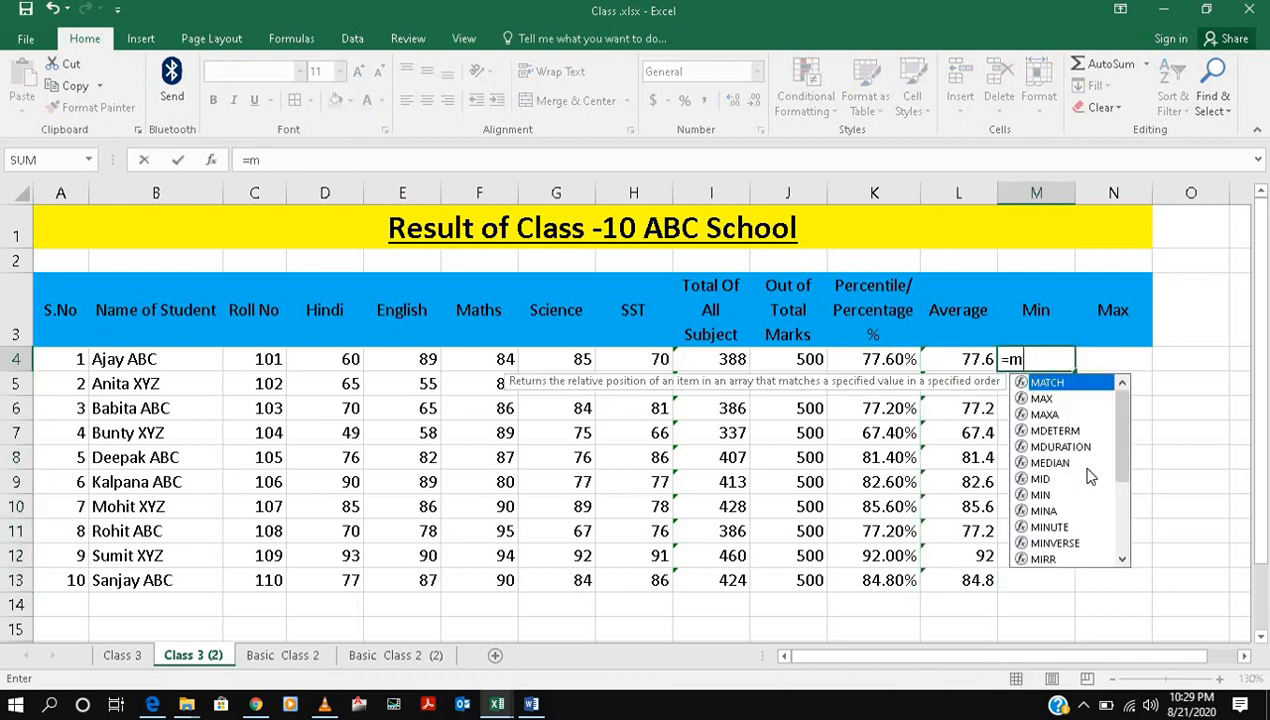
text(in)
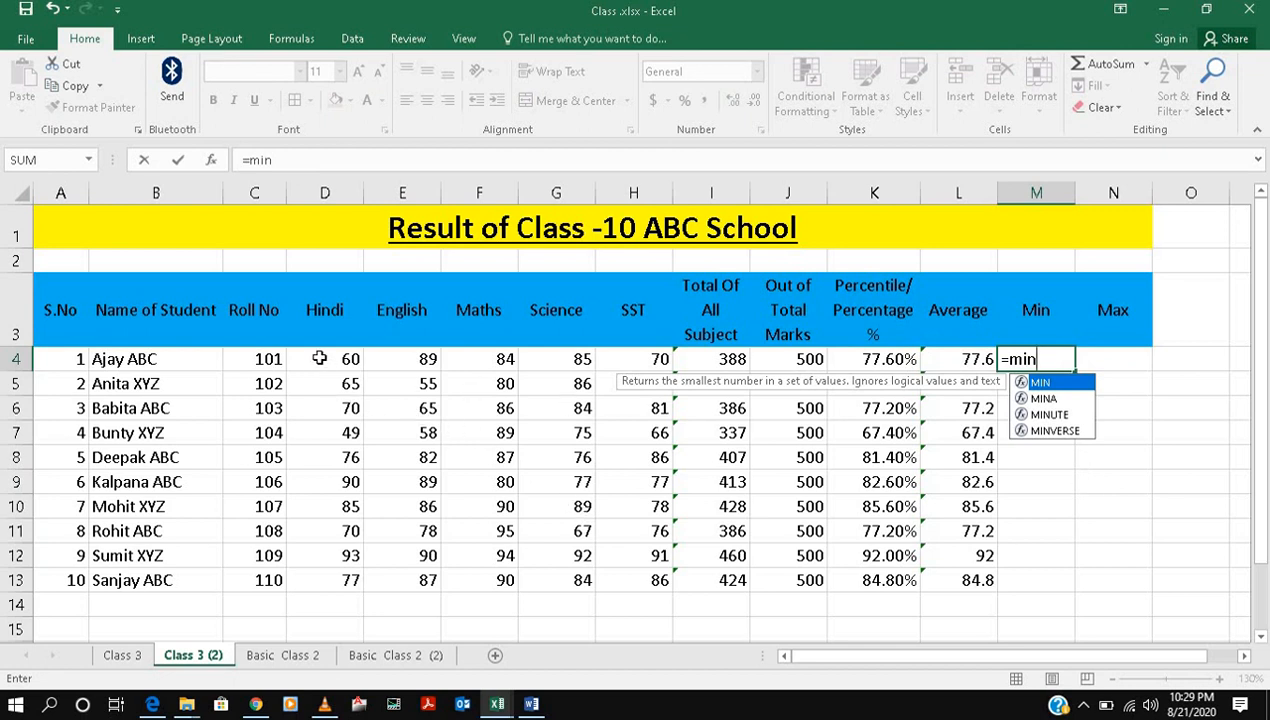
text(()
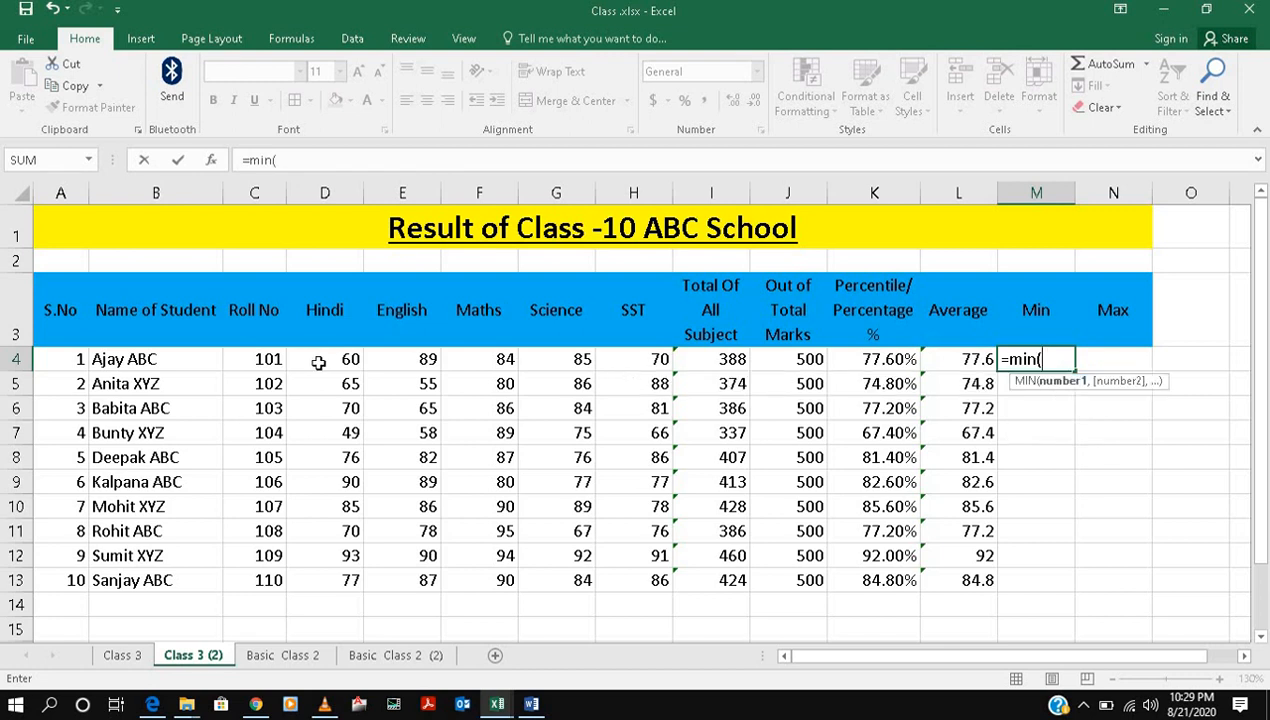
drag(340, 362, 646, 434)
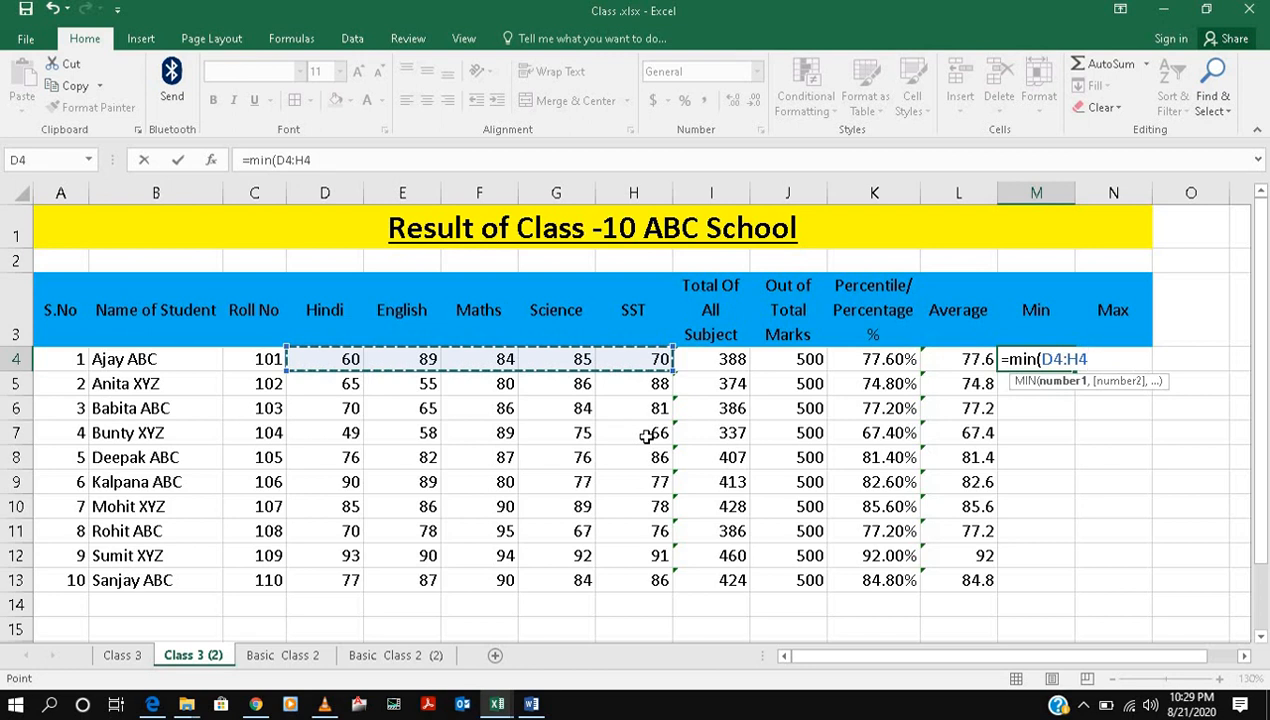
text())
key(Return)
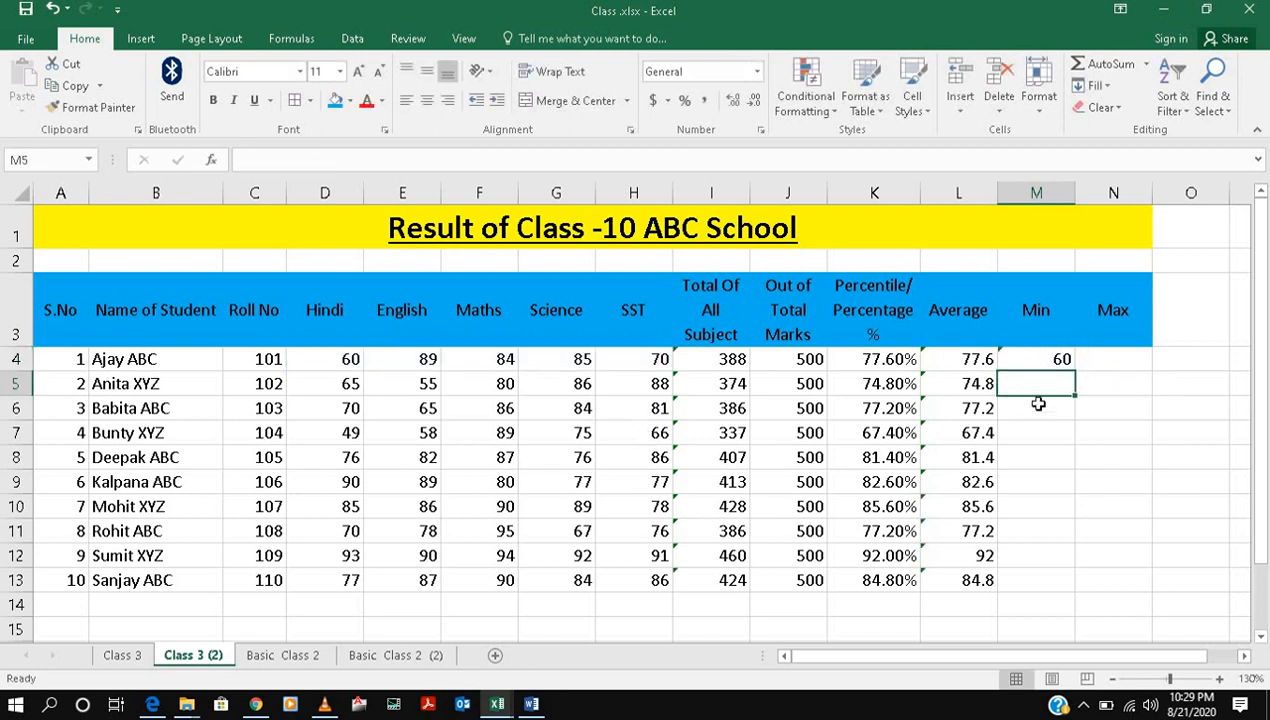
click(1025, 361)
drag(1073, 371, 1045, 587)
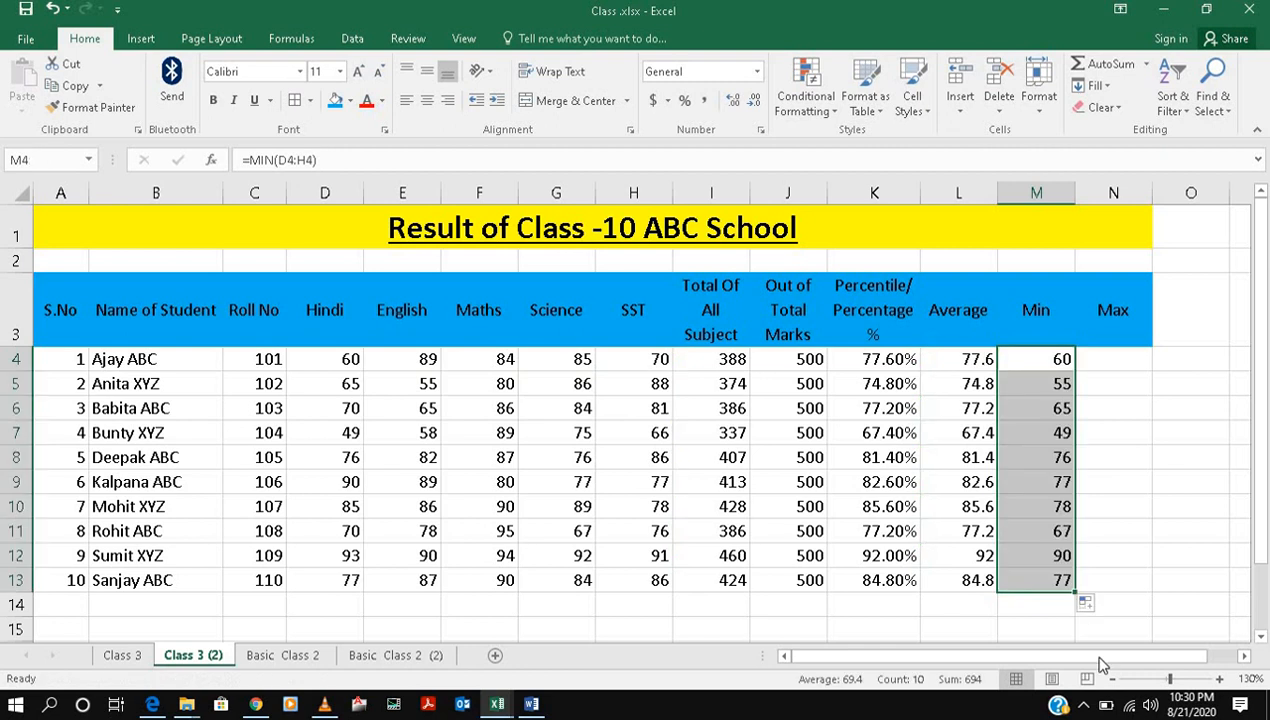
Step: Find the first student's highest subject mark in N4 with =MAX(D4:H4) and fill the formula down to N13
click(1102, 364)
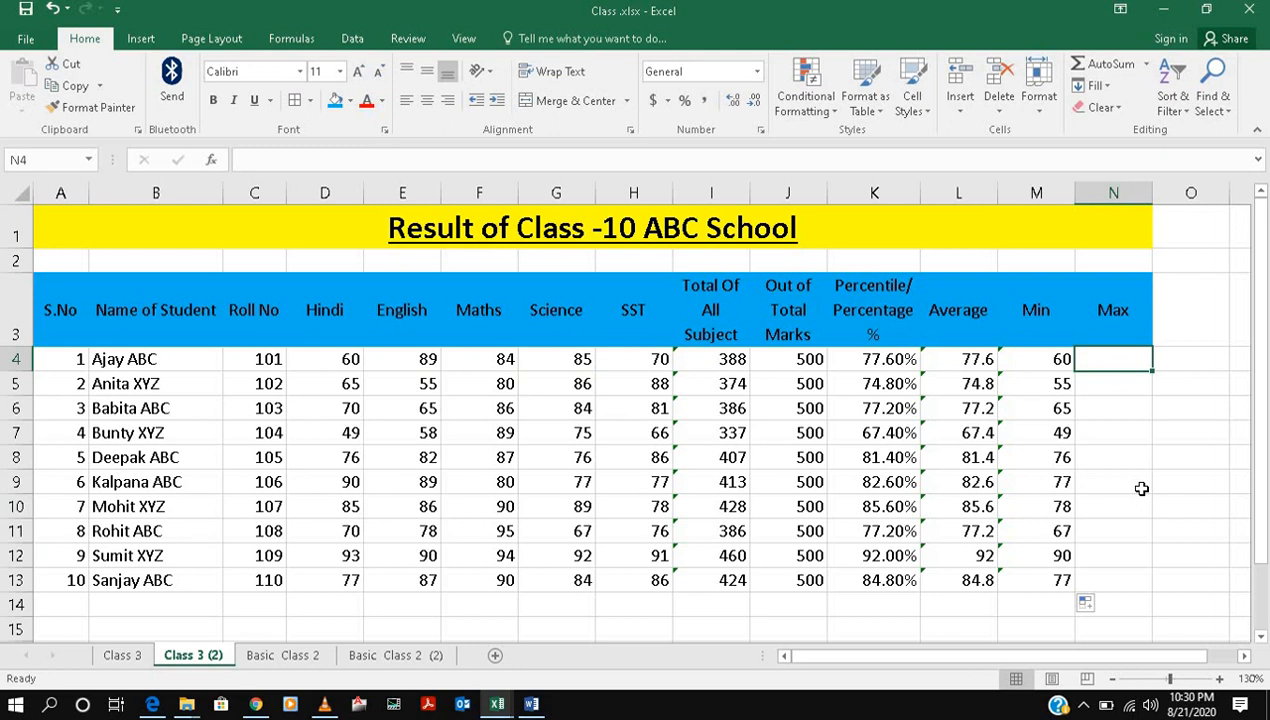
text(=)
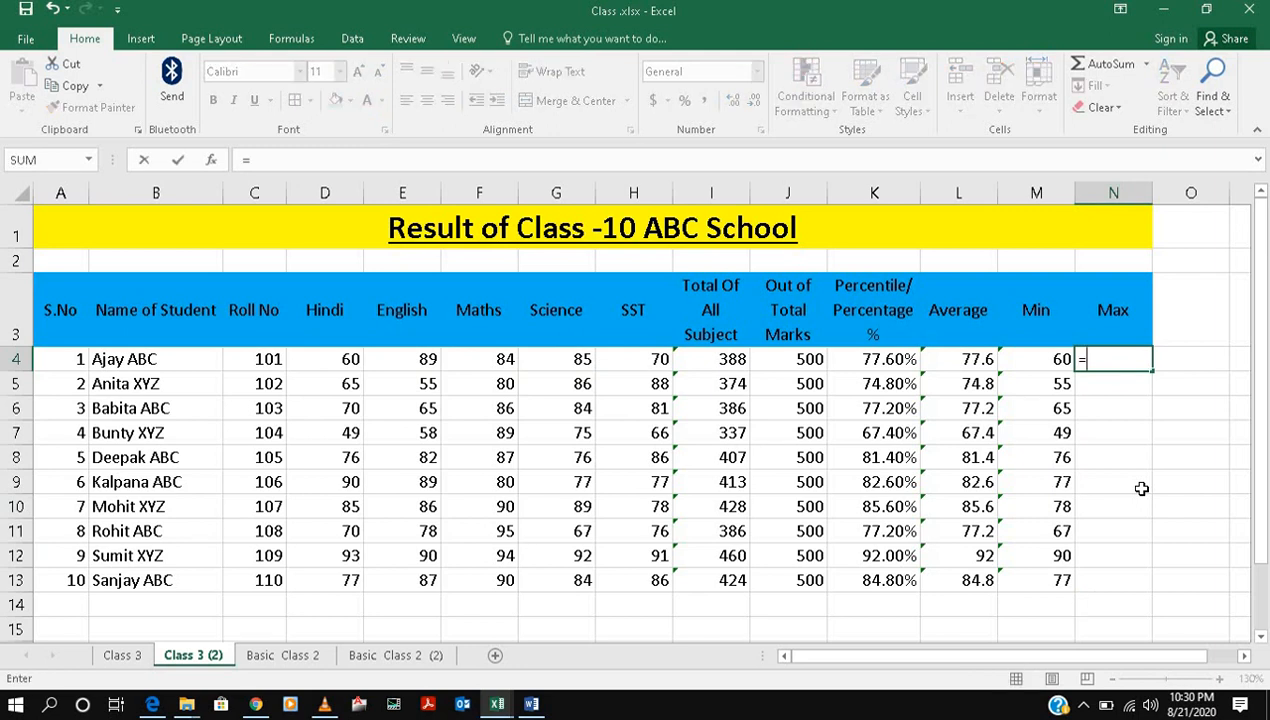
text(Ma()
key(BackSpace)
text(xx()
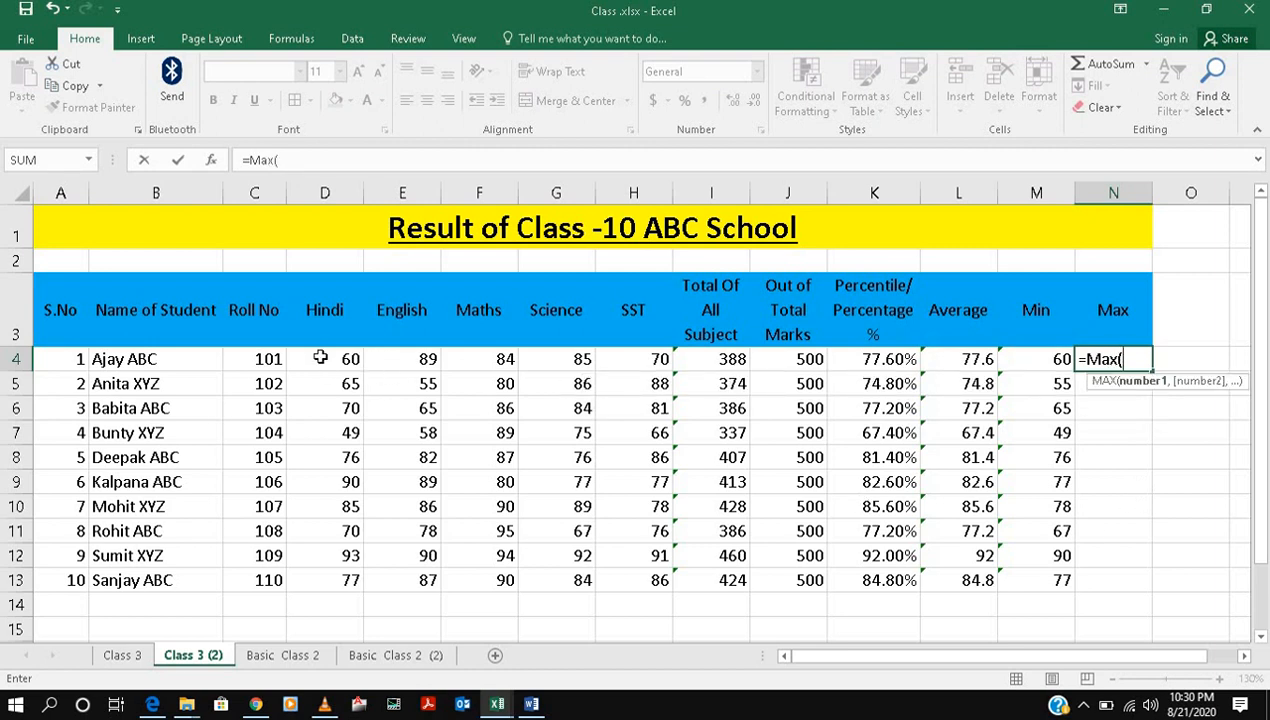
drag(320, 360, 620, 364)
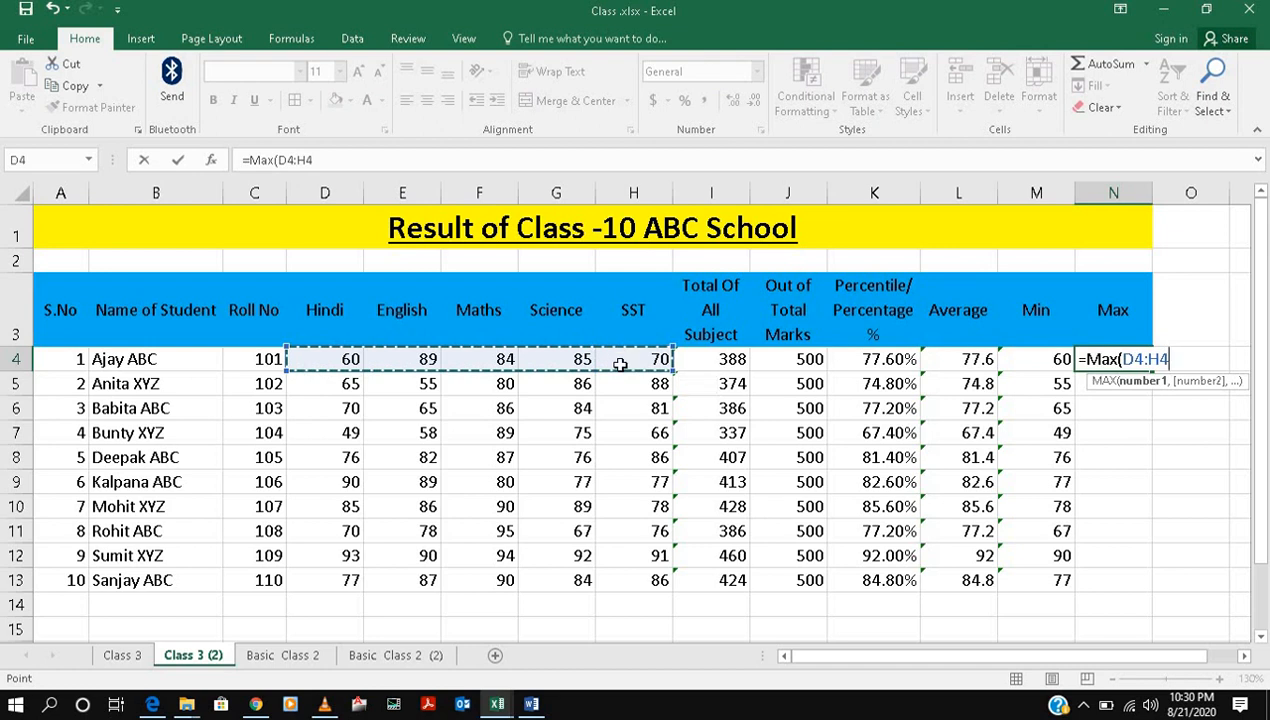
text())
key(Return)
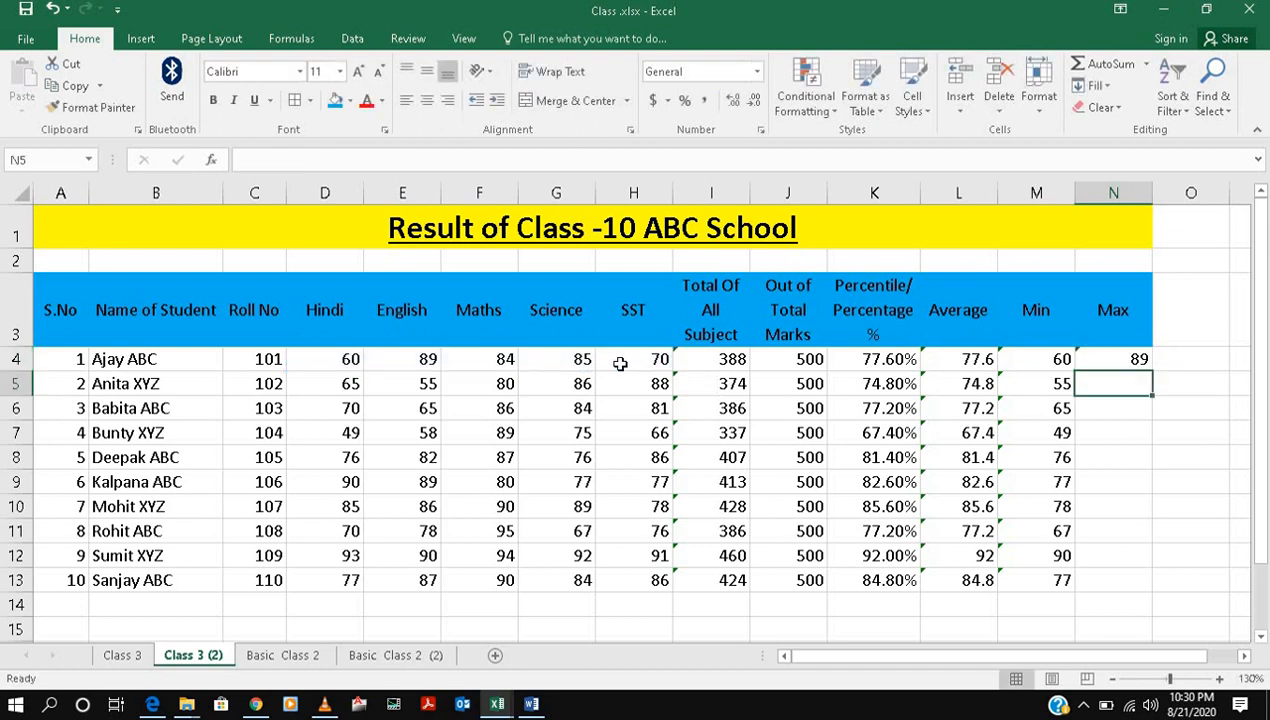
click(1140, 358)
drag(1155, 370, 1134, 585)
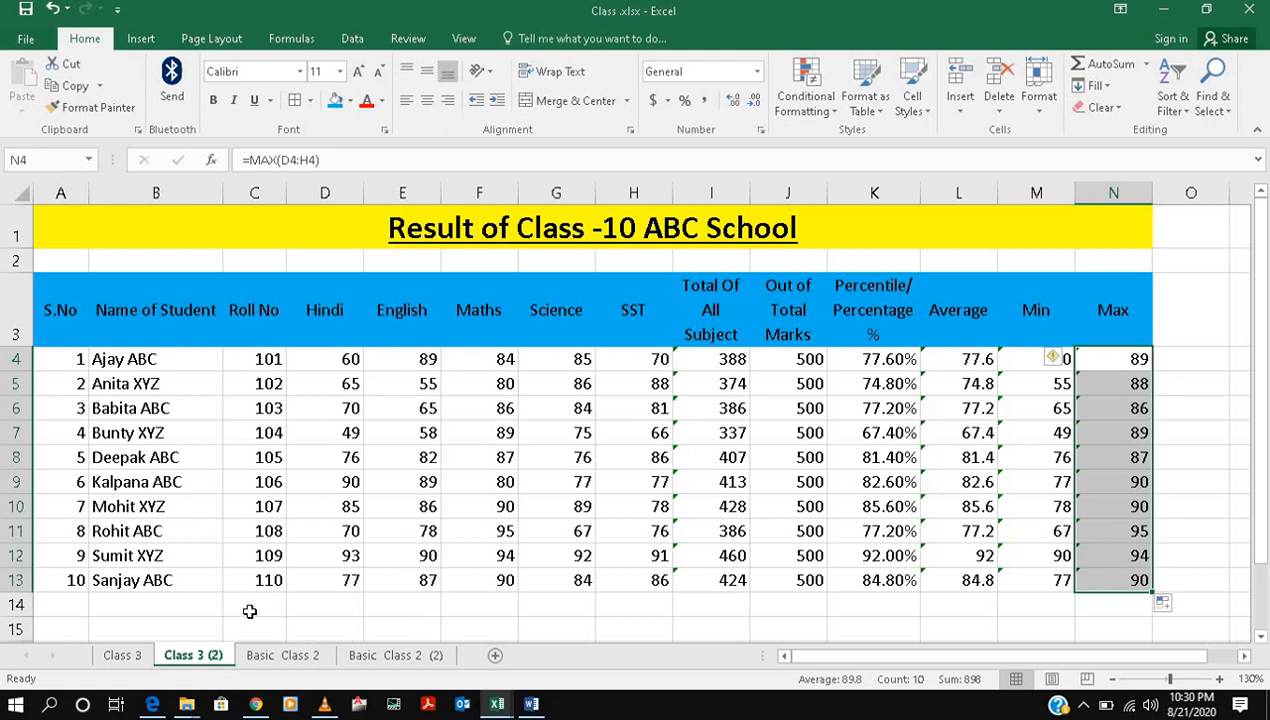
Step: Label two summary rows below the student names, entering Min in B14 and Max in B15
click(176, 606)
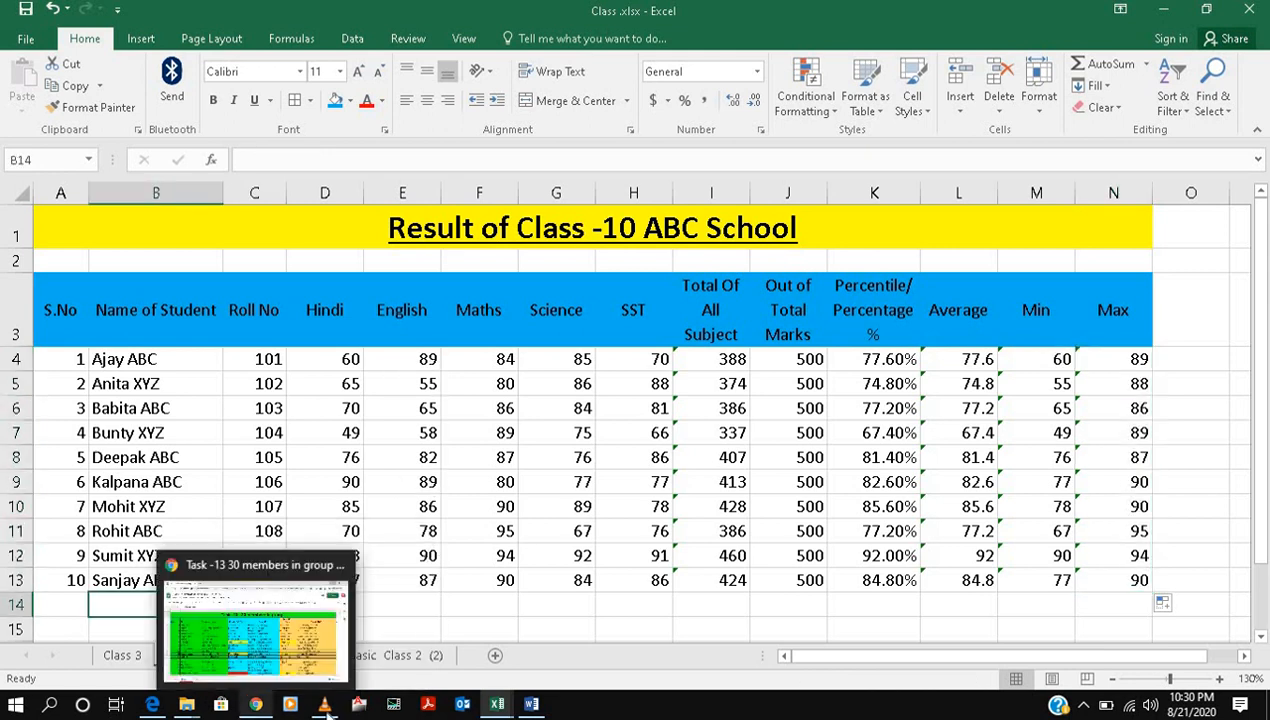
mouse_move(328, 708)
text(Ni)
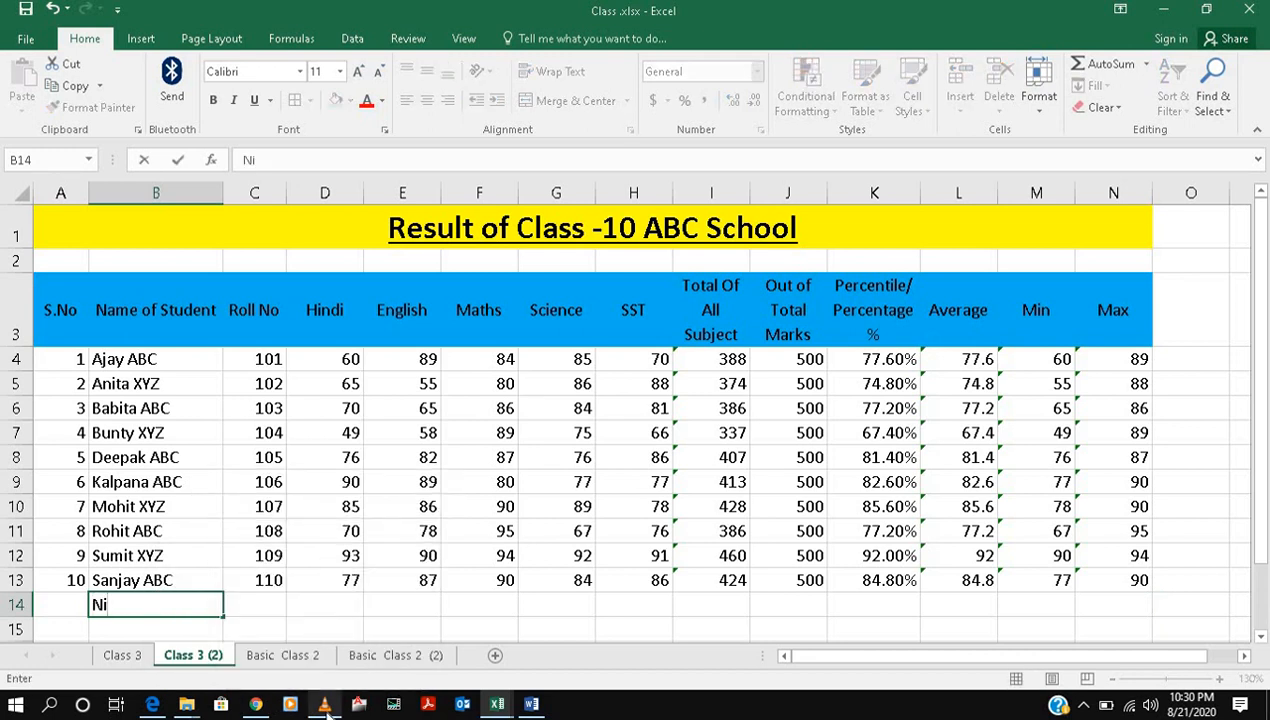
key(BackSpace)
key(BackSpace)
text(Min)
key(Return)
text(MAX)
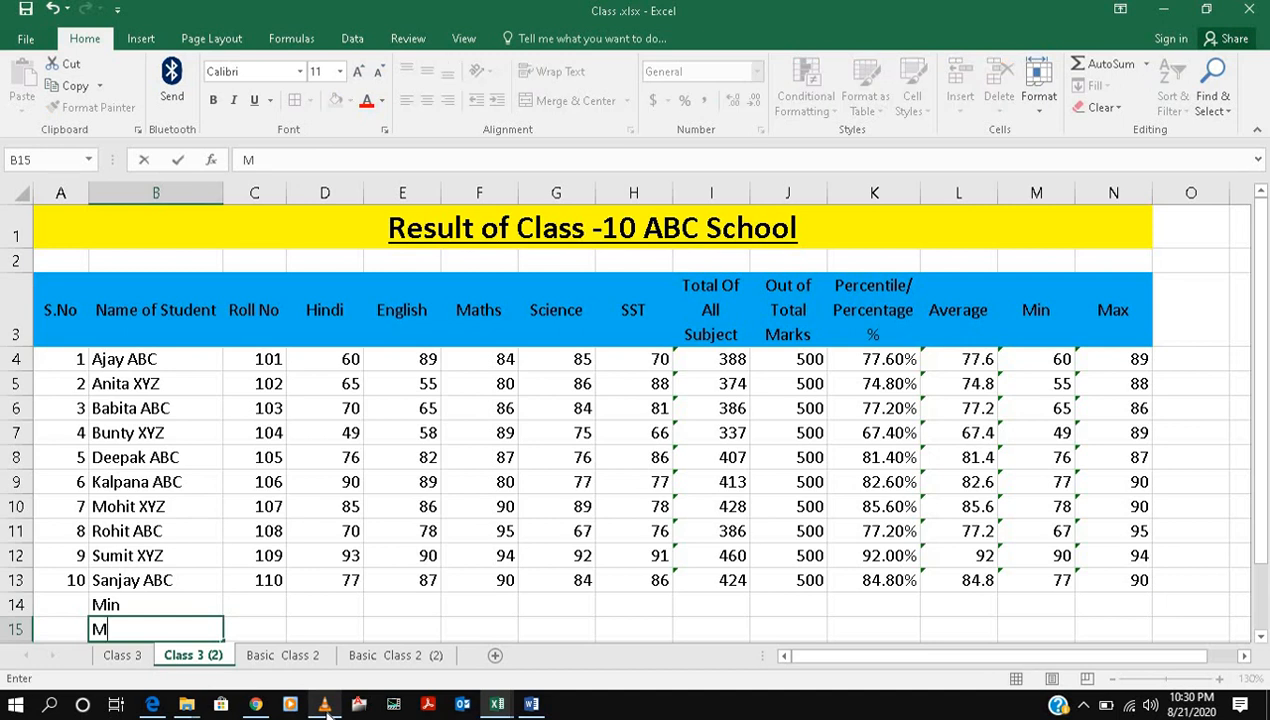
key(BackSpace)
key(BackSpace)
text(ax)
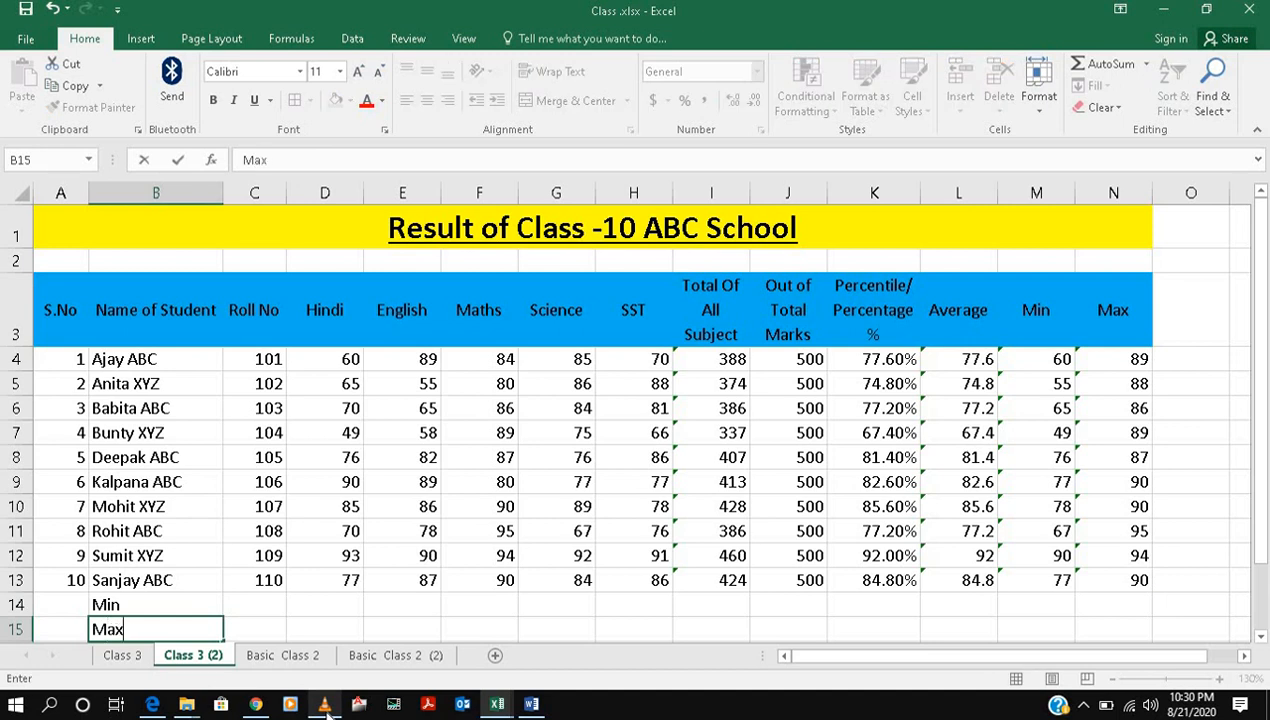
click(492, 604)
Step: Find the lowest Hindi mark in D14 with =MIN(D4:D13) and fill the formula across to H14
click(308, 598)
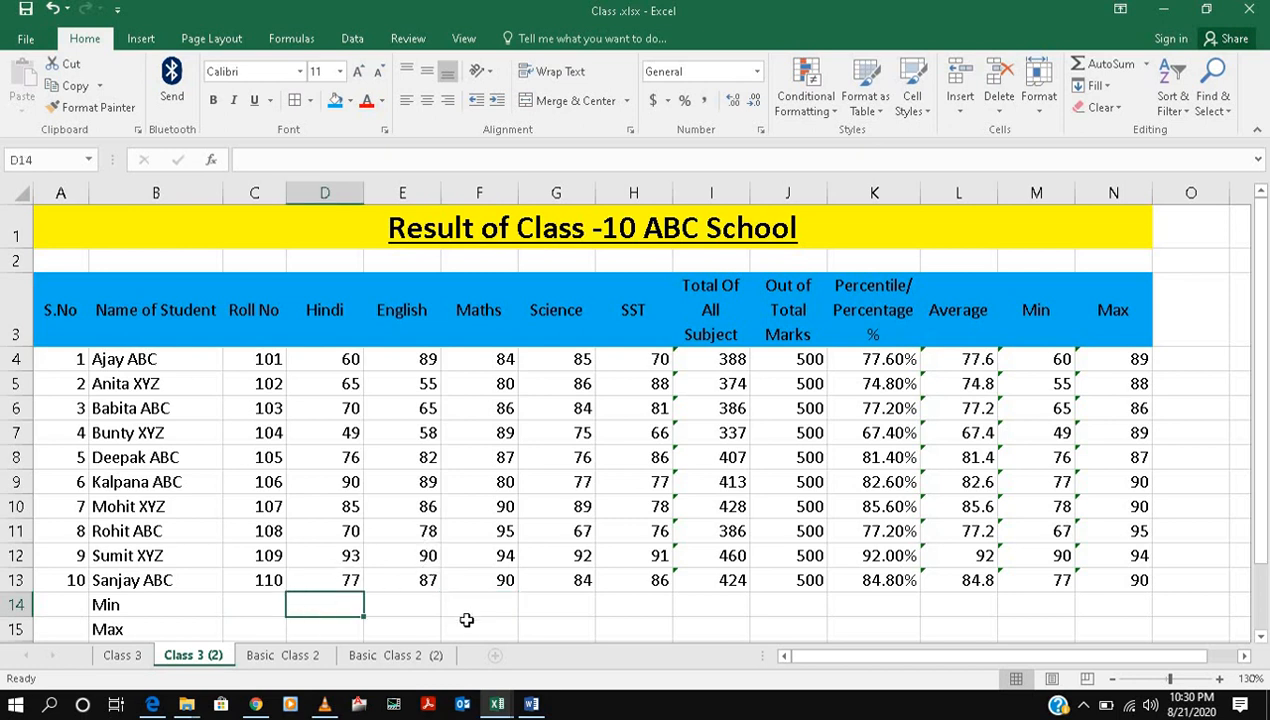
text(=)
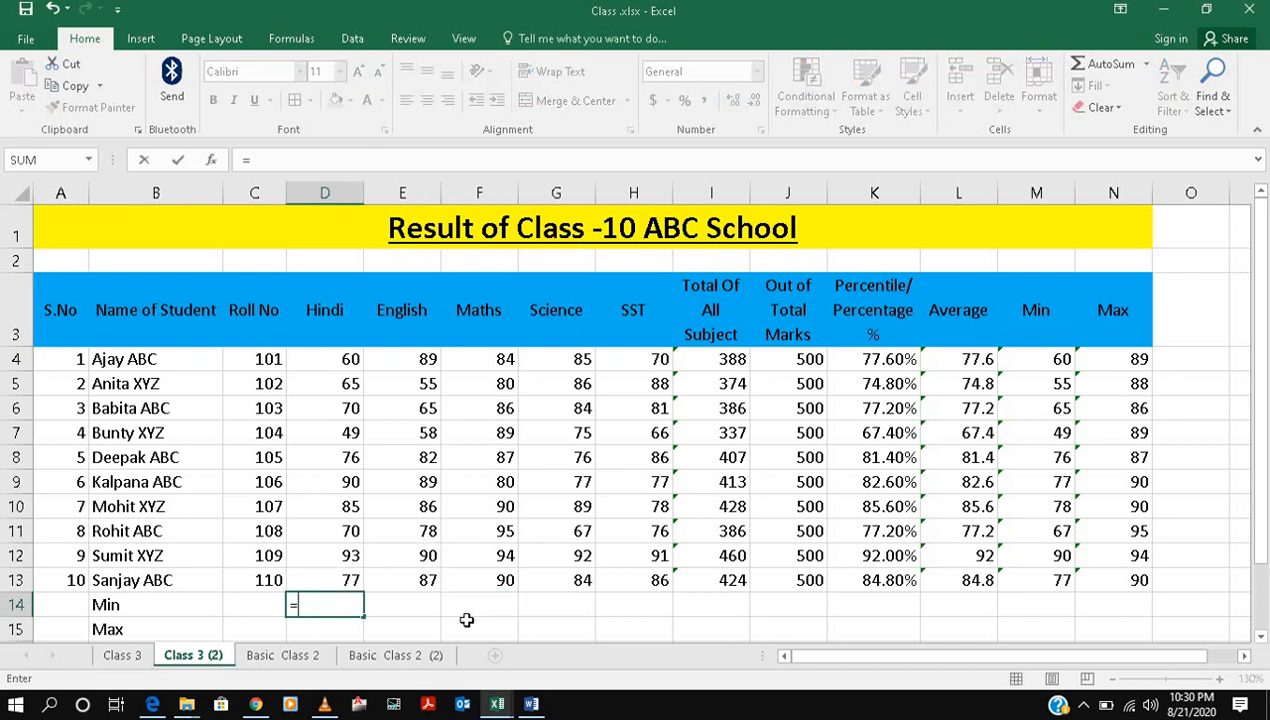
text(min()
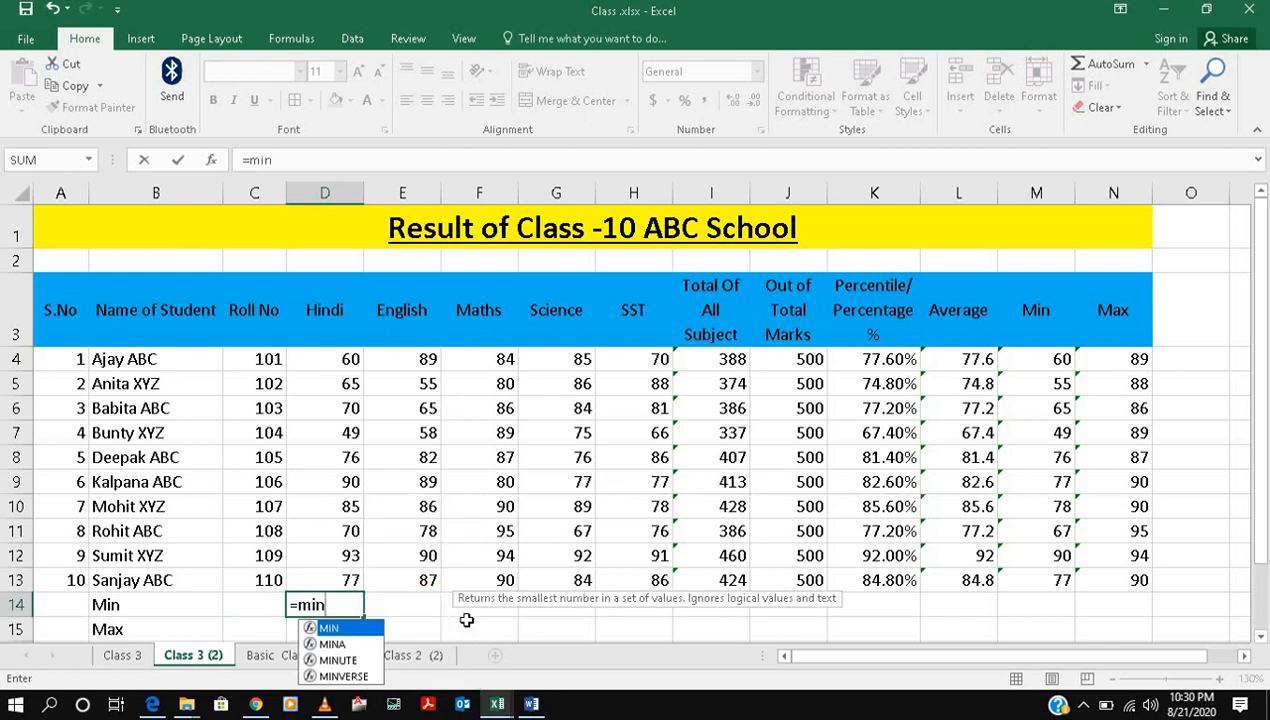
click(334, 357)
drag(334, 463, 333, 585)
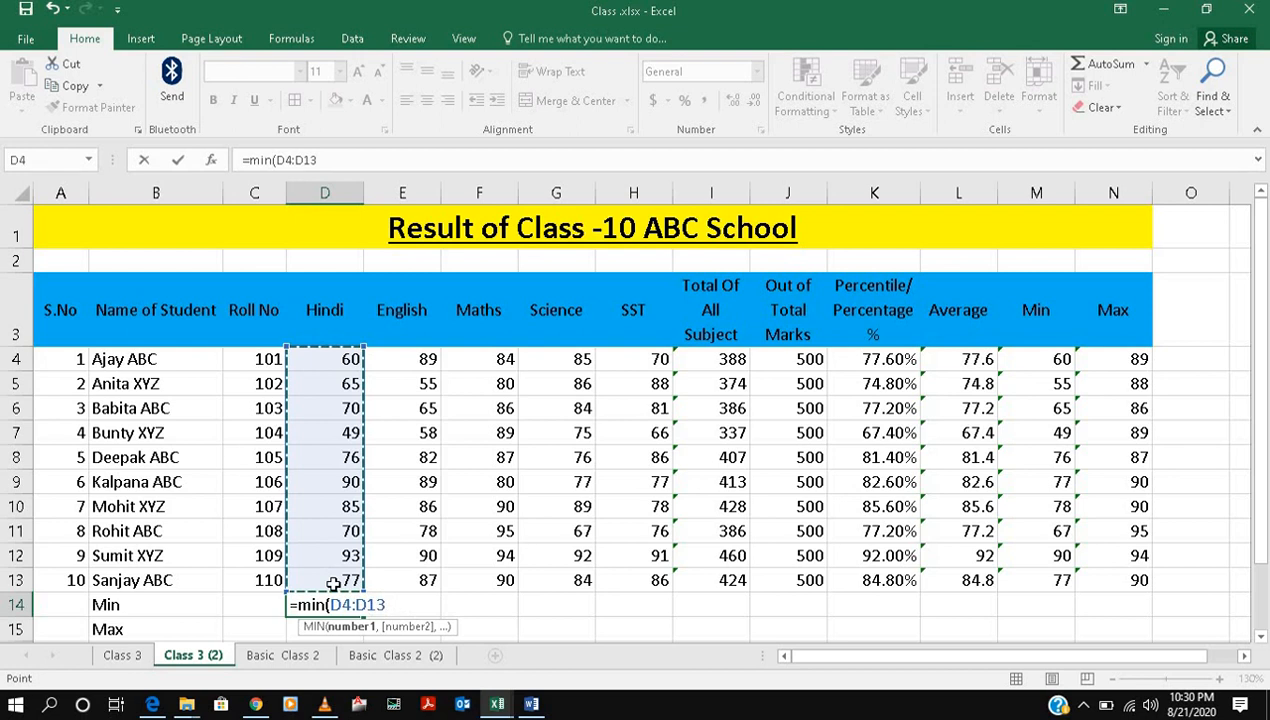
key(Return)
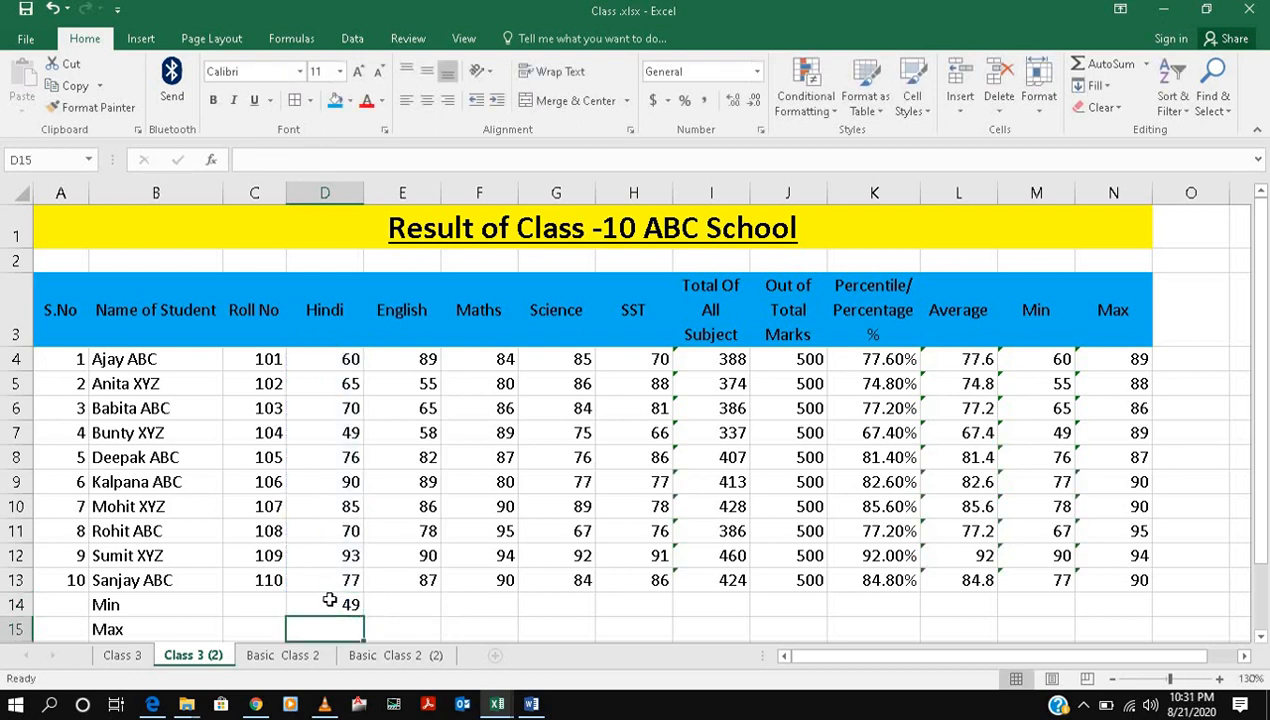
click(344, 613)
drag(363, 615, 650, 602)
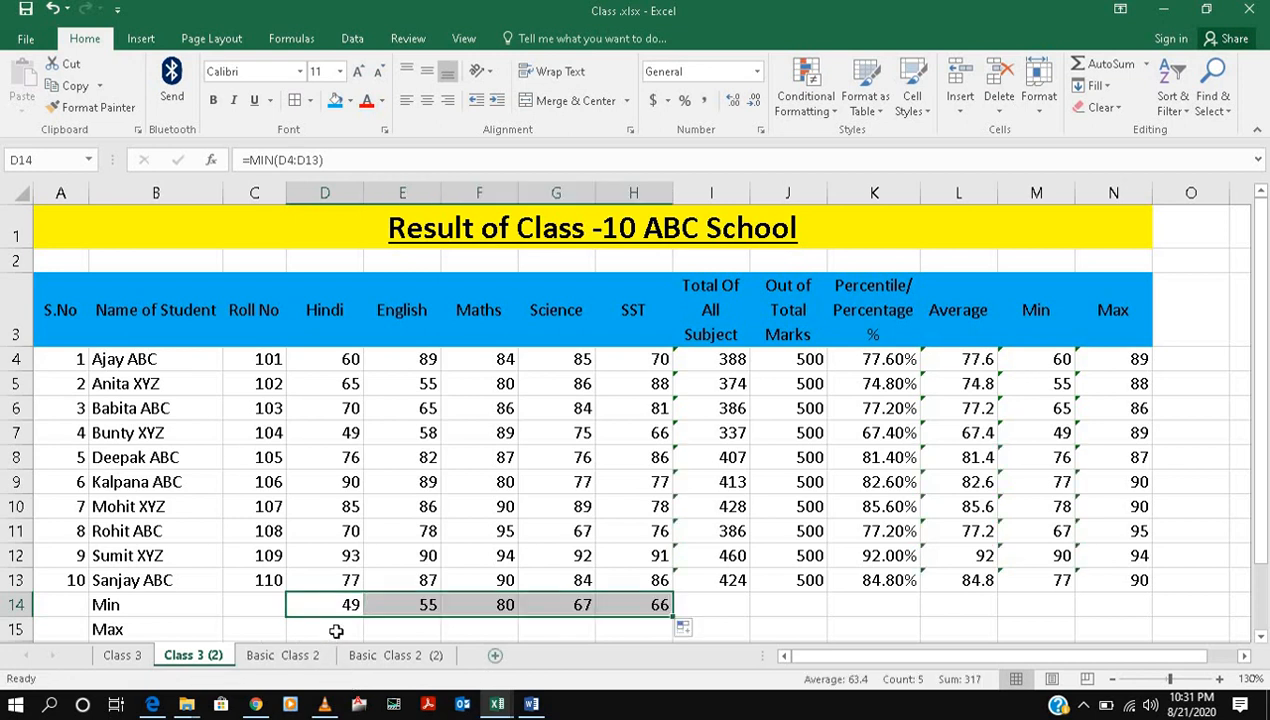
Step: Find the highest Hindi mark in D15 with =MAX(D4:D13) and fill the formula across to H15
click(330, 628)
text(=Ma)
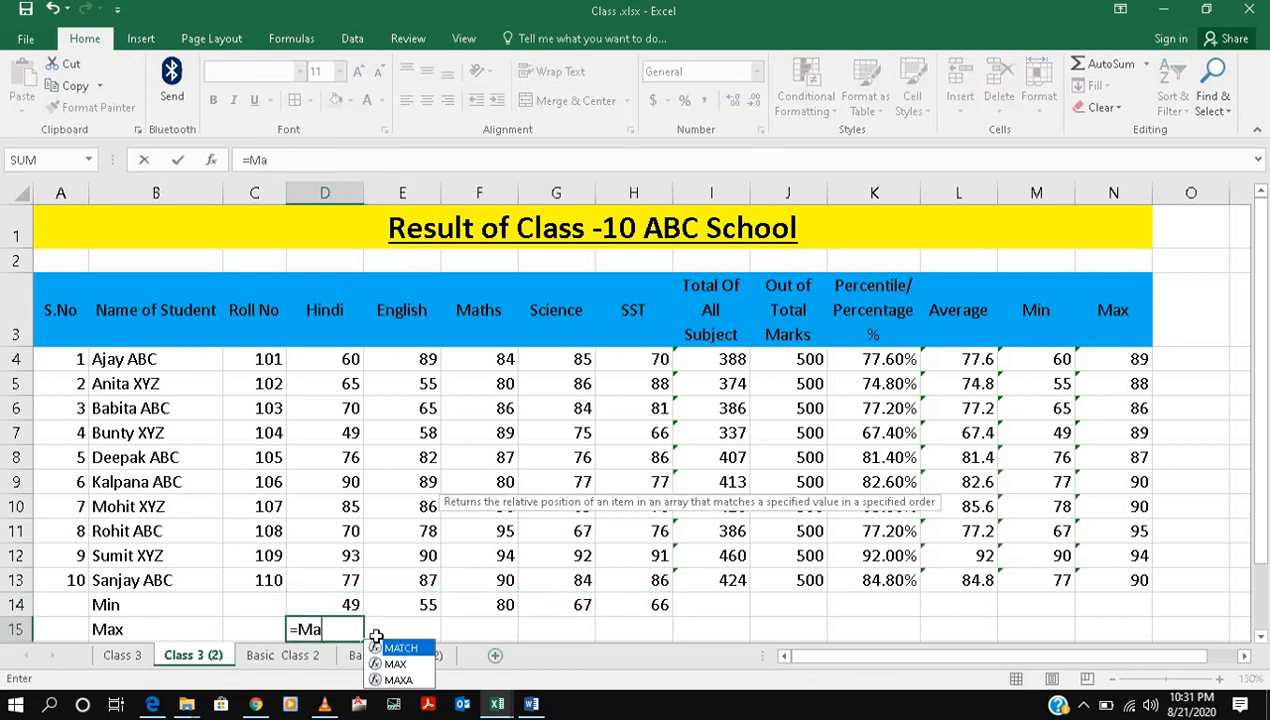
text(x()
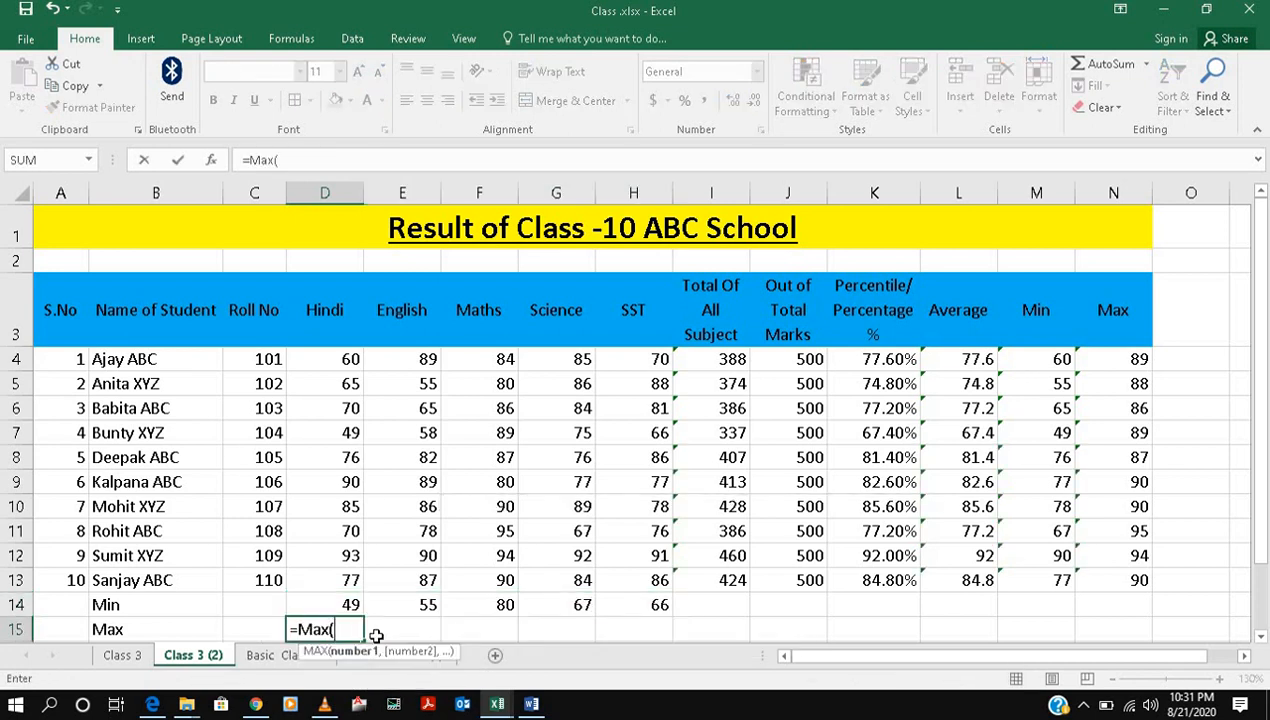
drag(334, 360, 329, 580)
text())
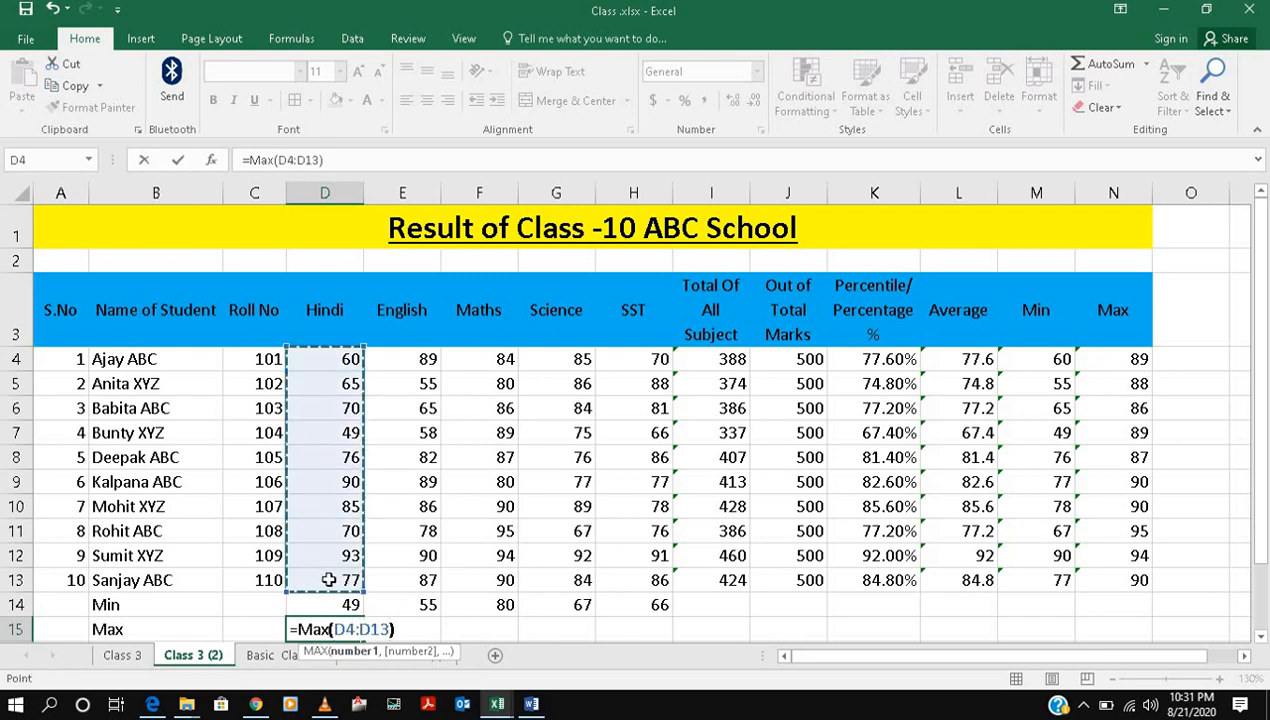
key(Return)
click(322, 588)
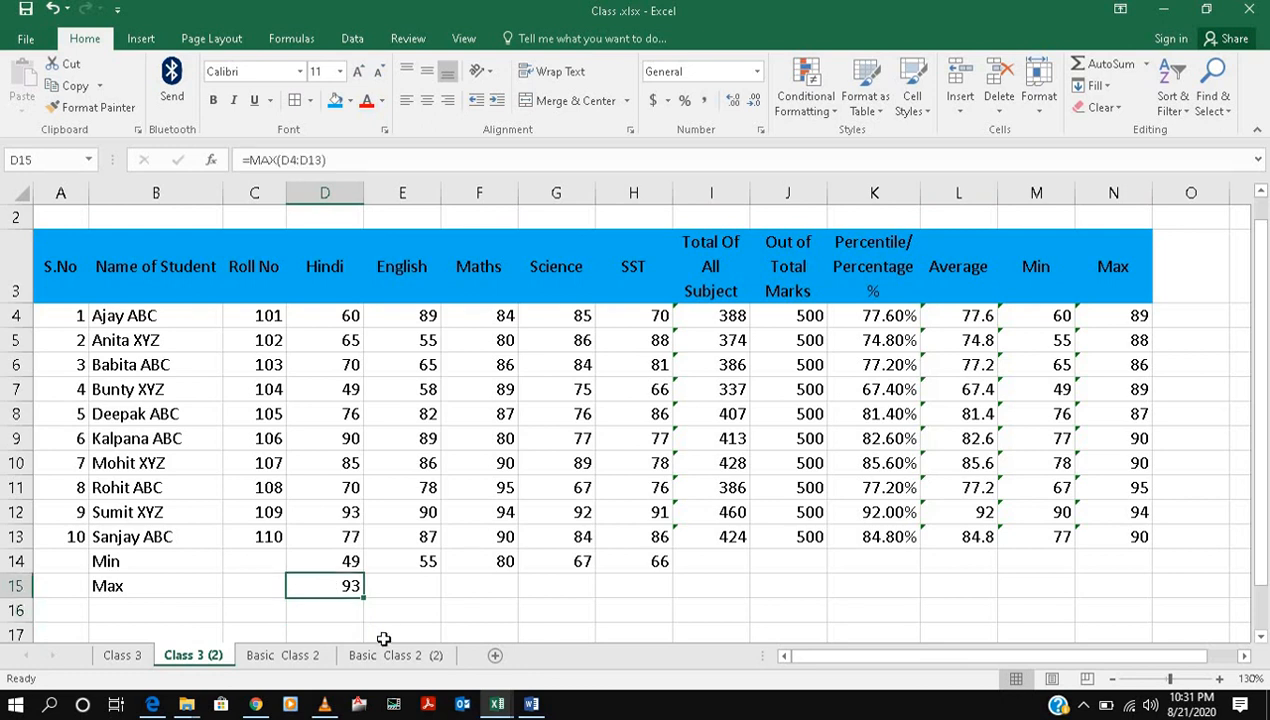
drag(366, 594, 660, 590)
click(330, 556)
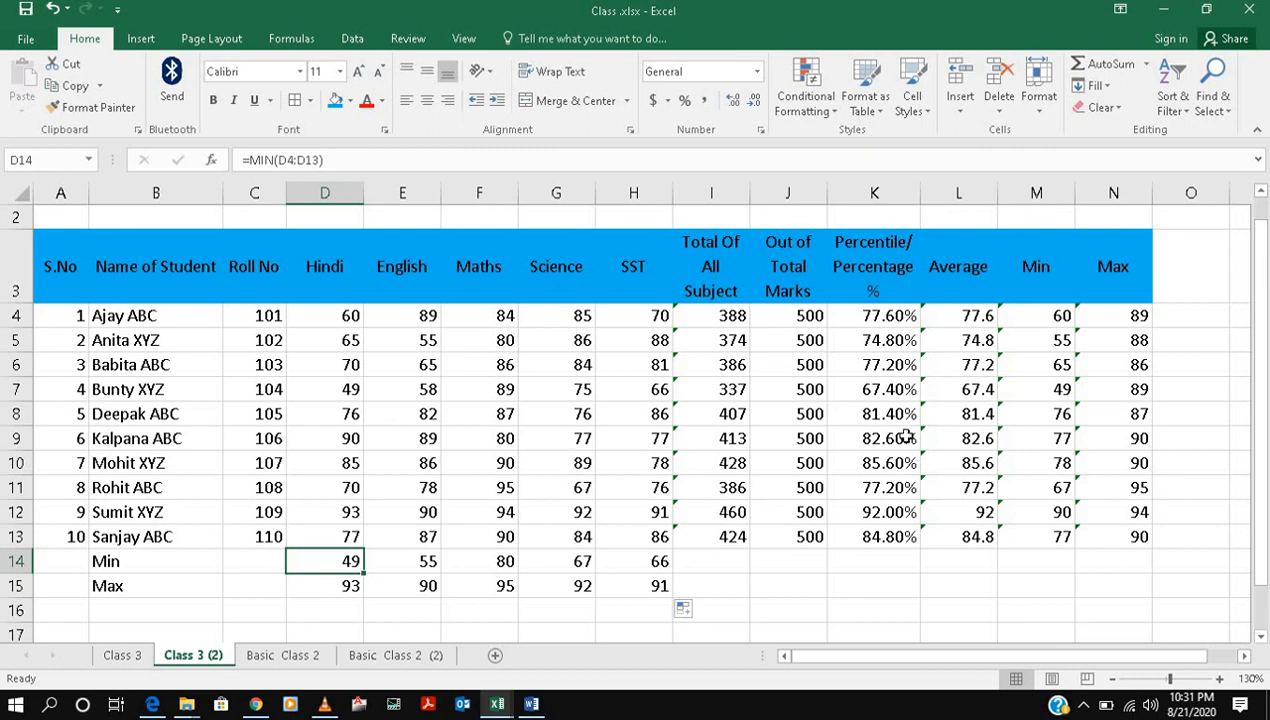
Step: Apply All Borders to the student data and summary rows in A4:N15
scroll(904, 433, up, 1)
scroll(901, 360, down, 1)
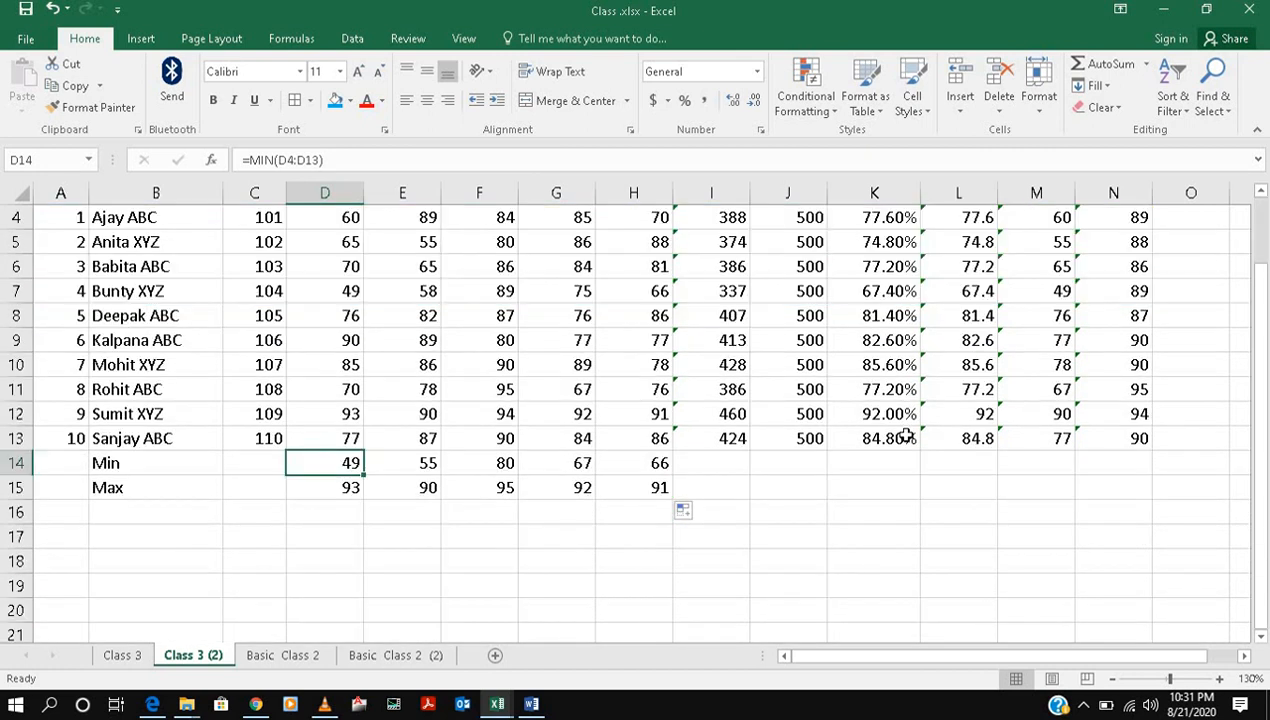
scroll(264, 417, up, 1)
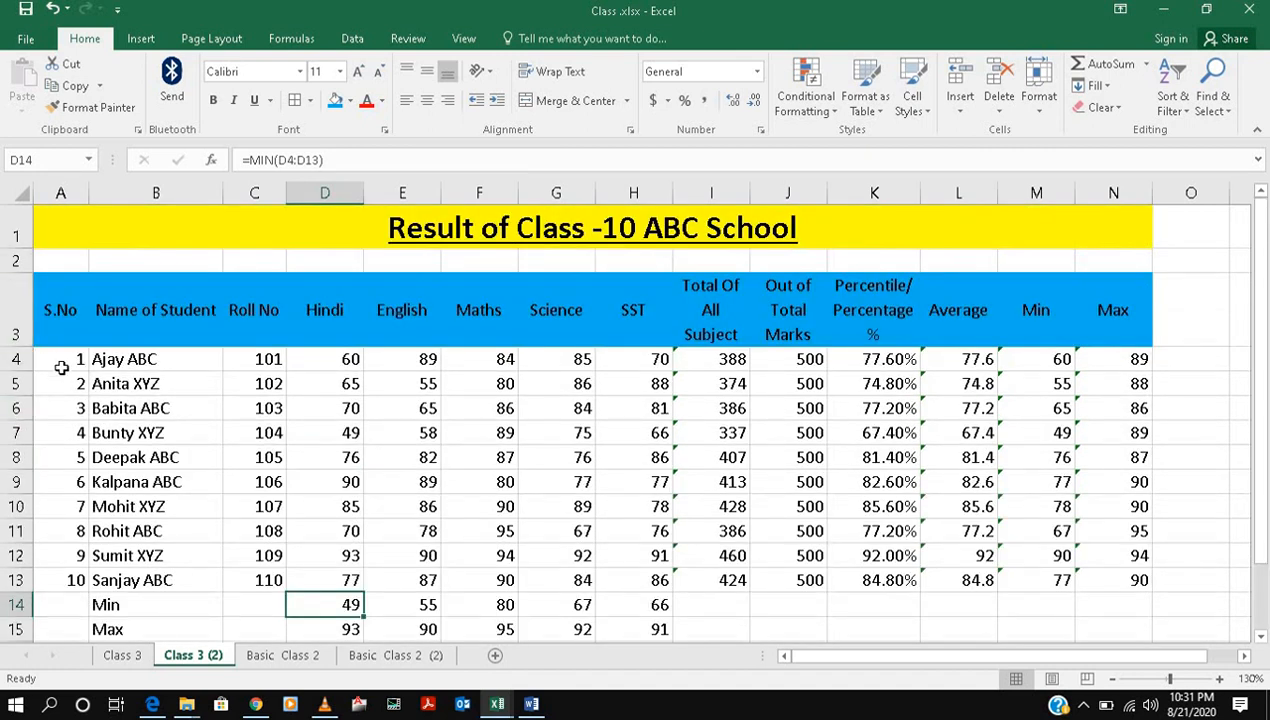
drag(64, 367, 1132, 462)
scroll(980, 435, up, 2)
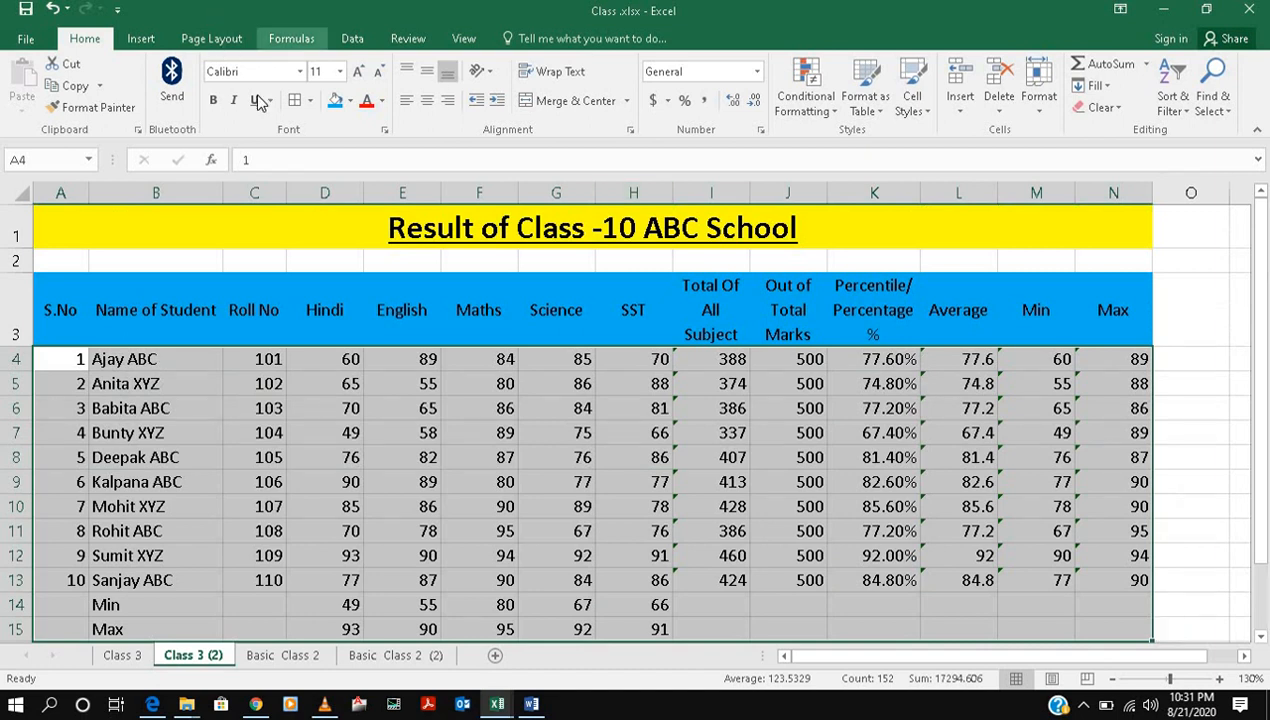
click(310, 101)
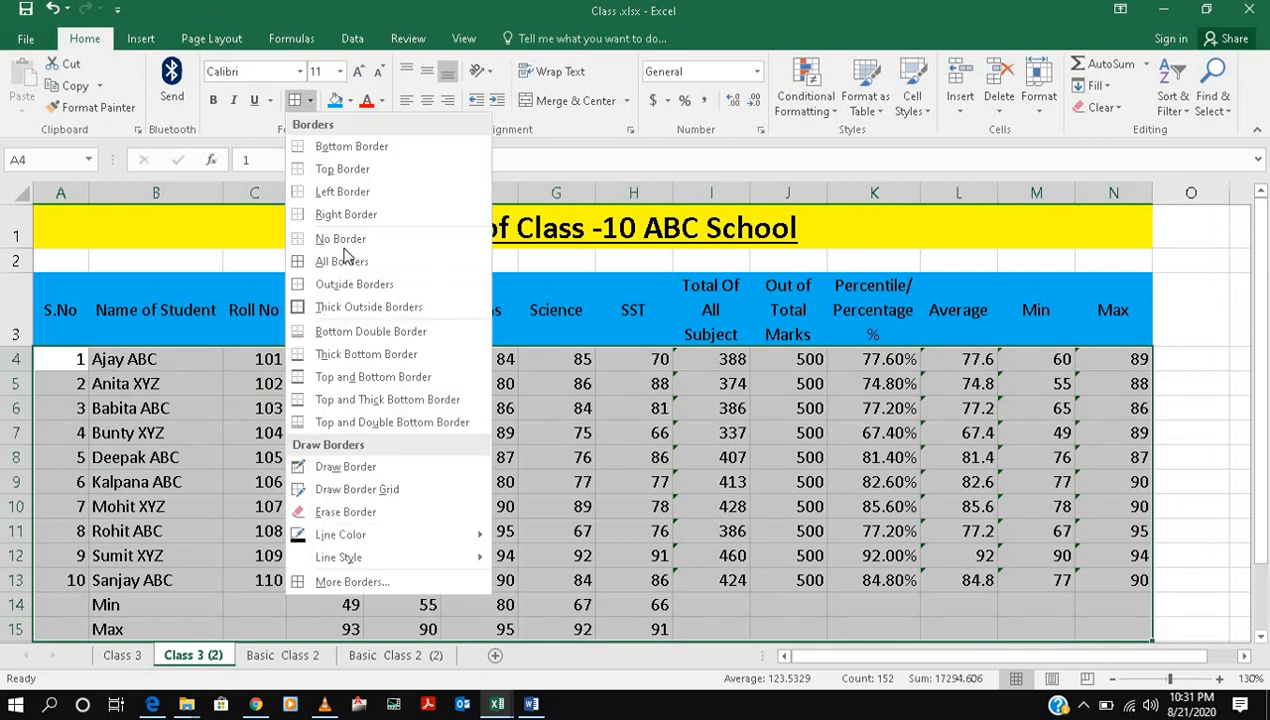
click(342, 262)
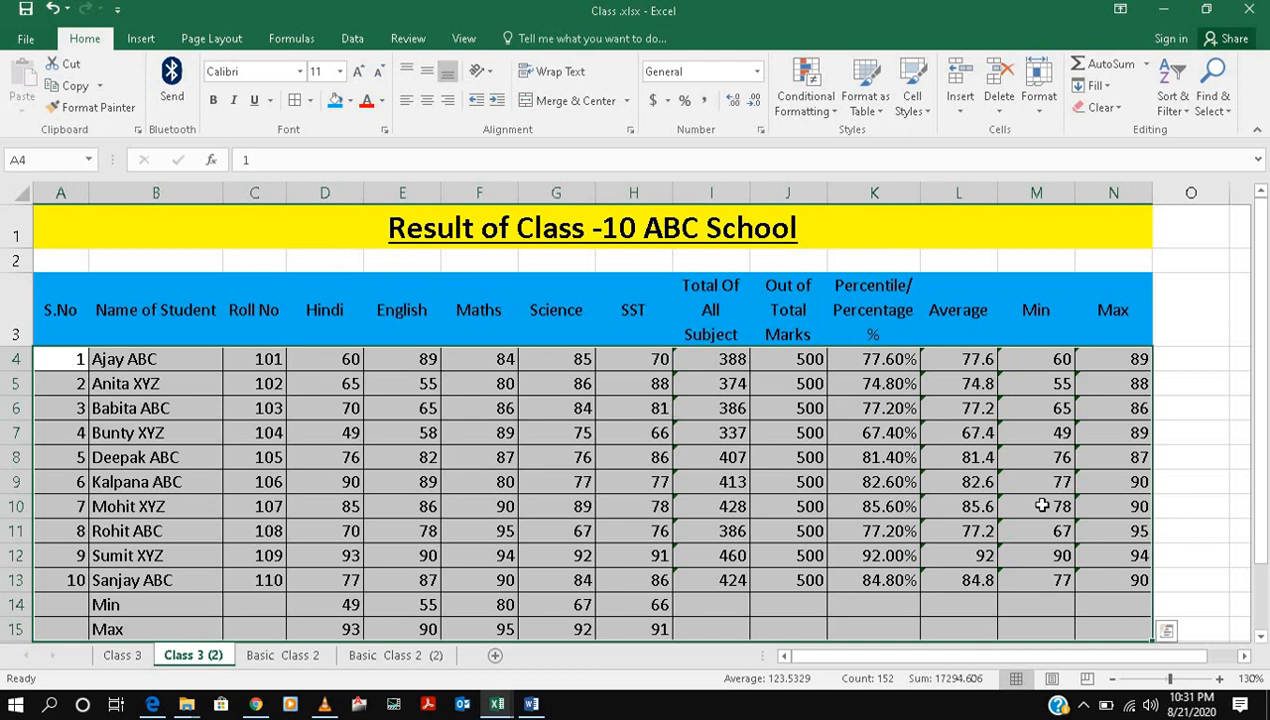
click(1176, 485)
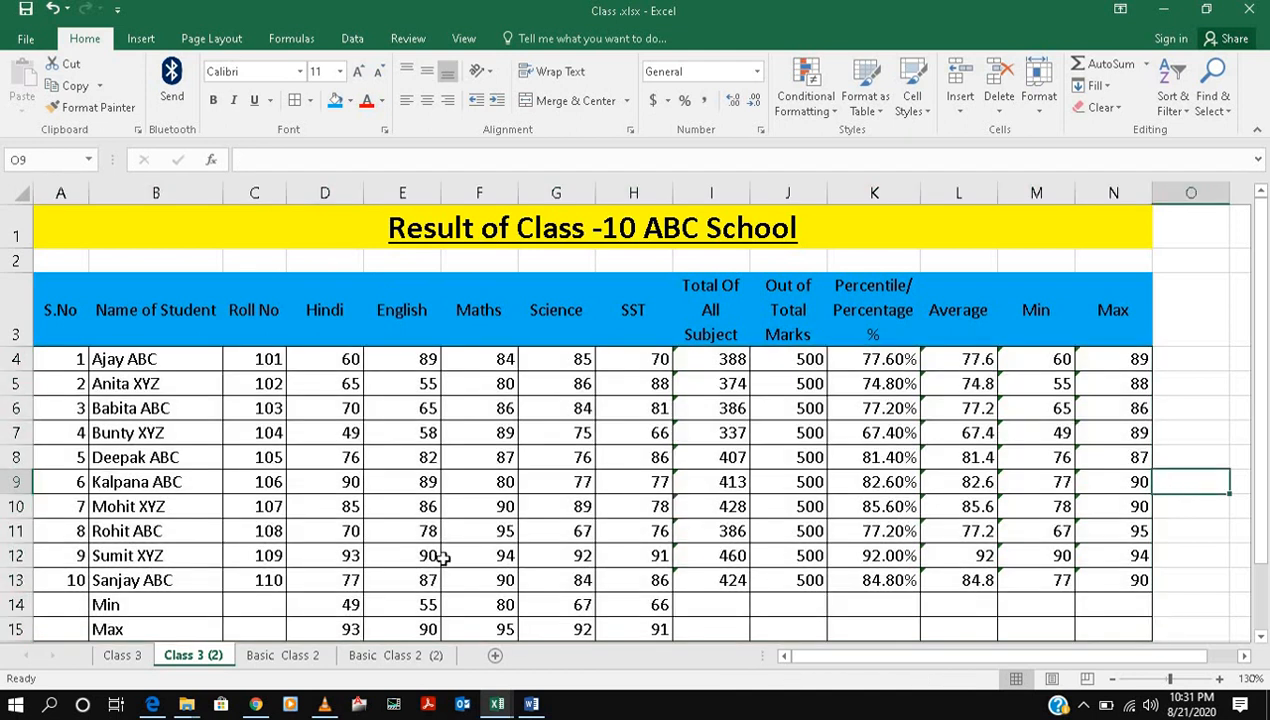
Step: Fill the Min and Max summary rows in A14:H15 with standard green
drag(75, 605, 626, 482)
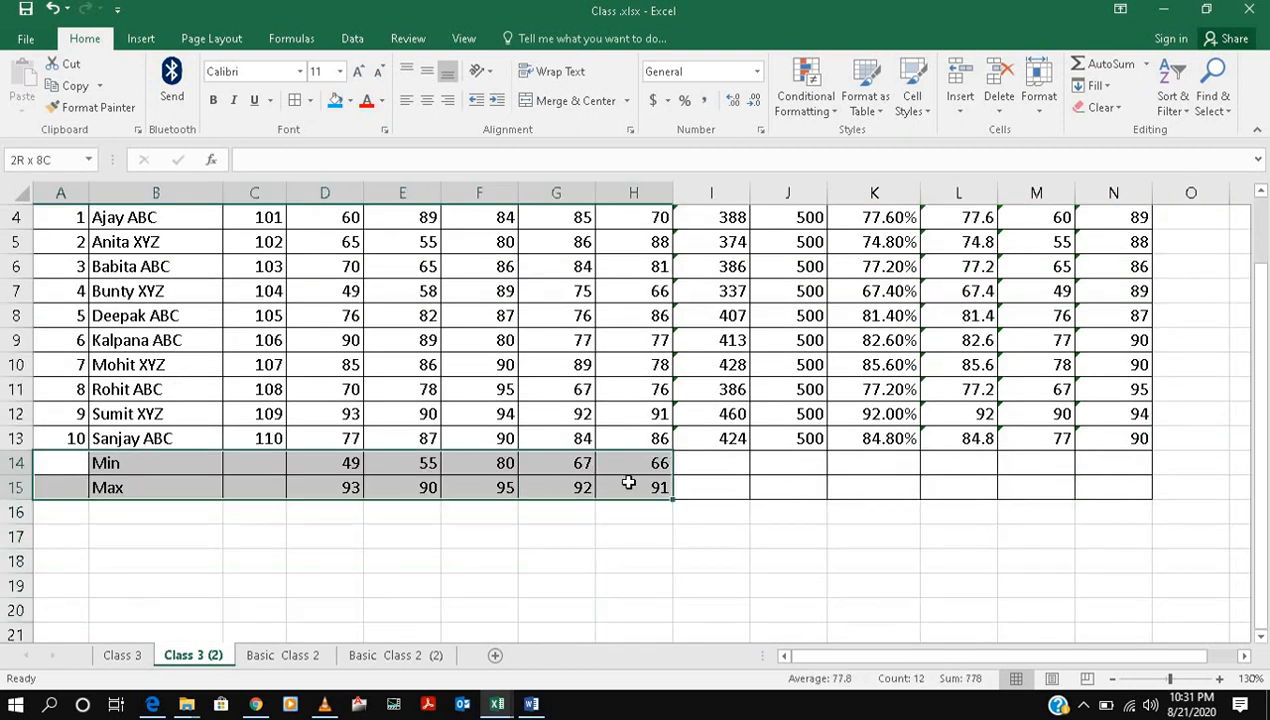
scroll(626, 482, up, 1)
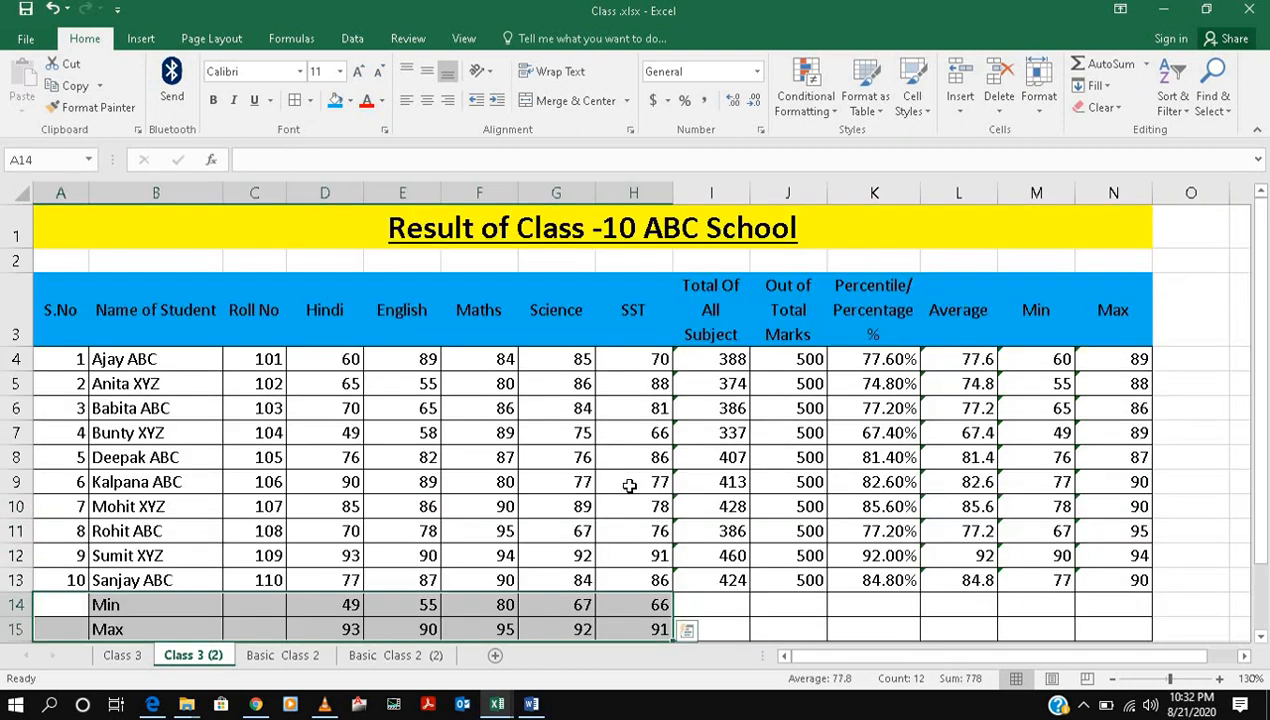
click(351, 101)
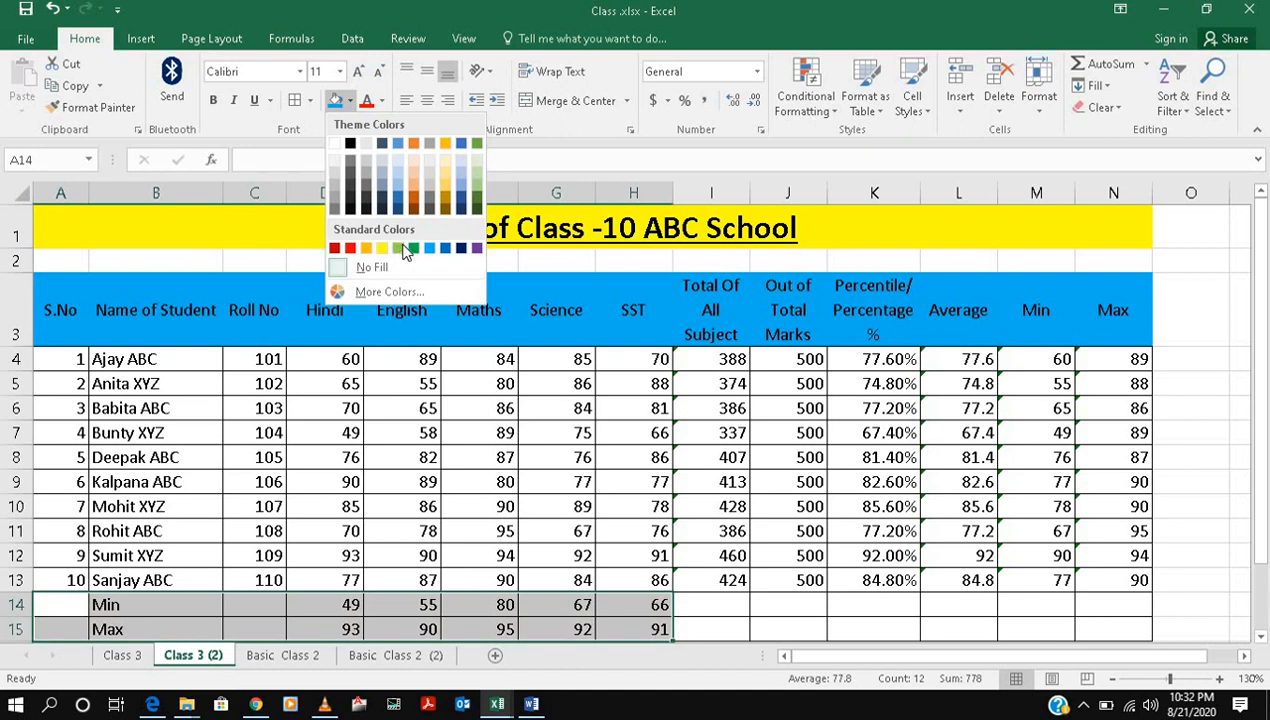
click(413, 252)
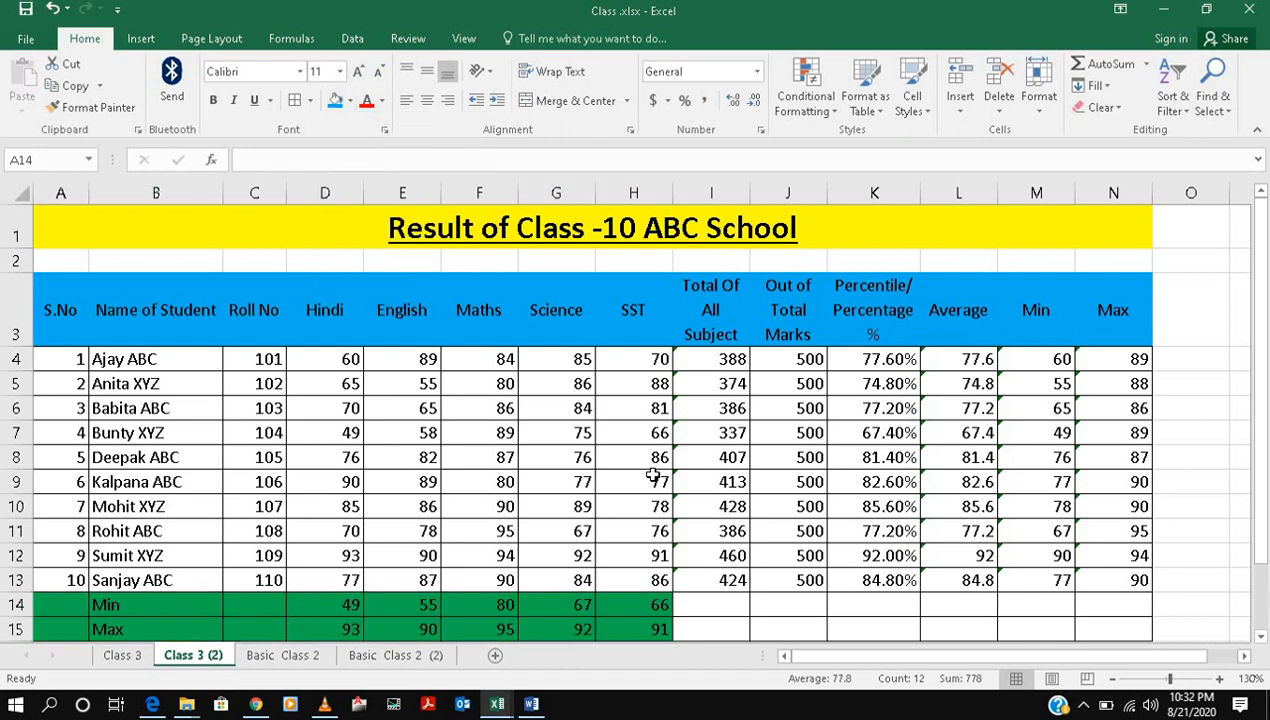
click(806, 604)
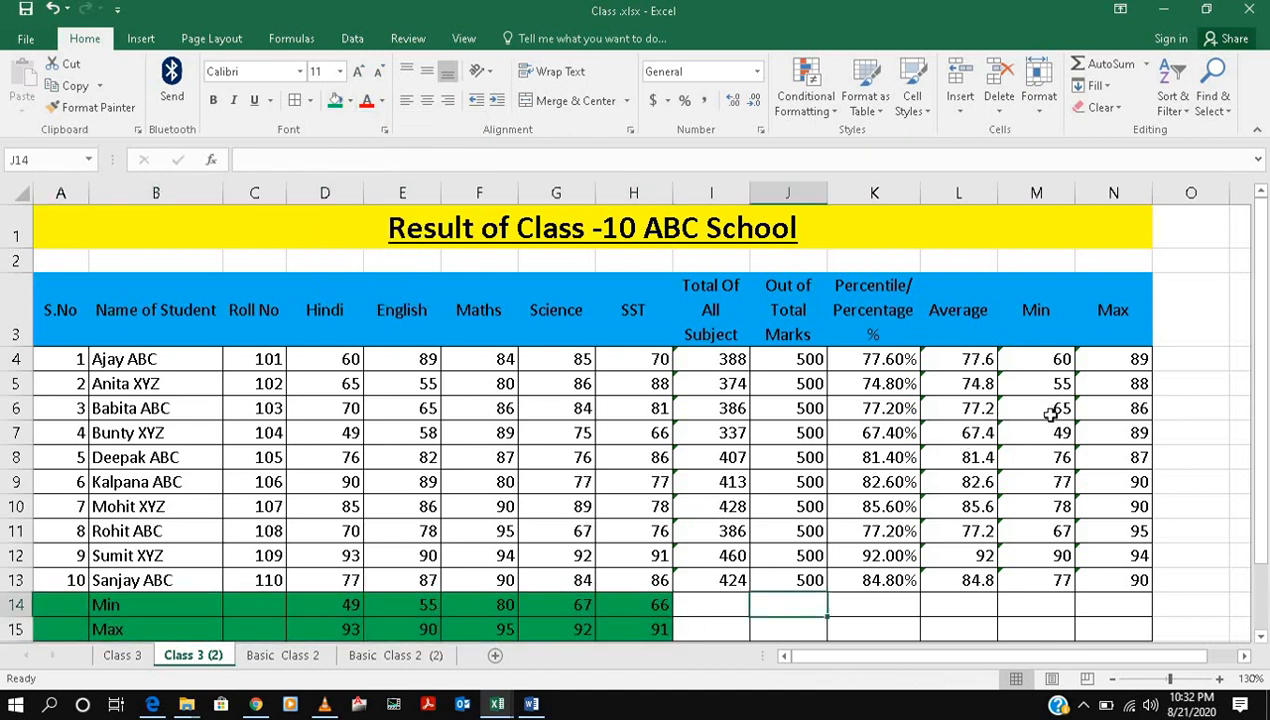
Step: Make the subject totals and out-of-total marks in I4:J13 bold and red
drag(710, 358, 812, 582)
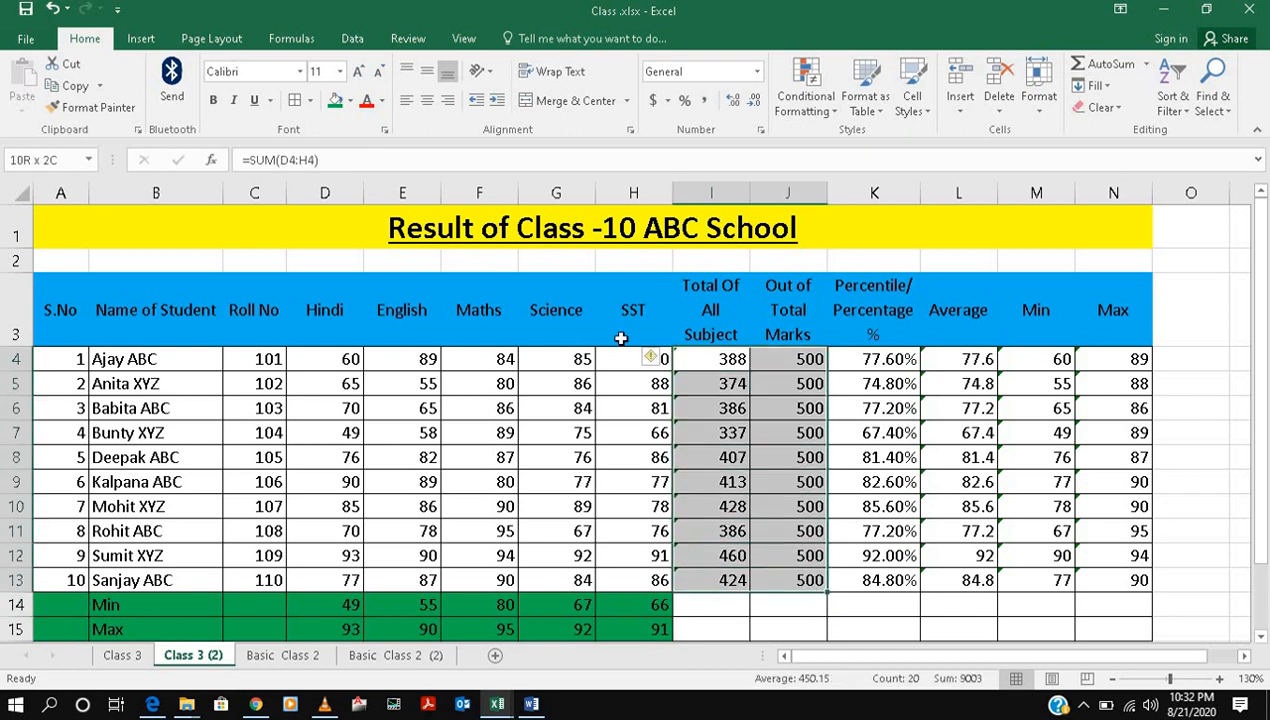
click(366, 100)
click(866, 553)
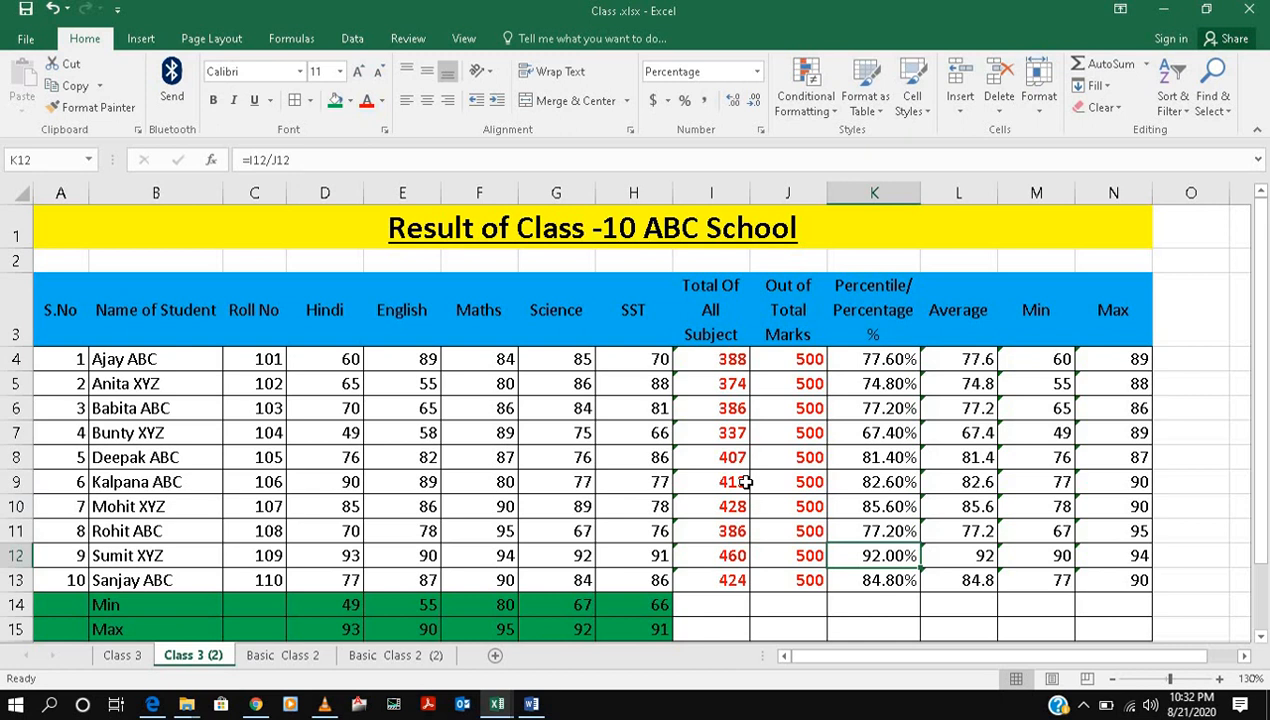
Step: Apply All Borders to the header row A3:N3 of the result sheet
drag(99, 329, 633, 310)
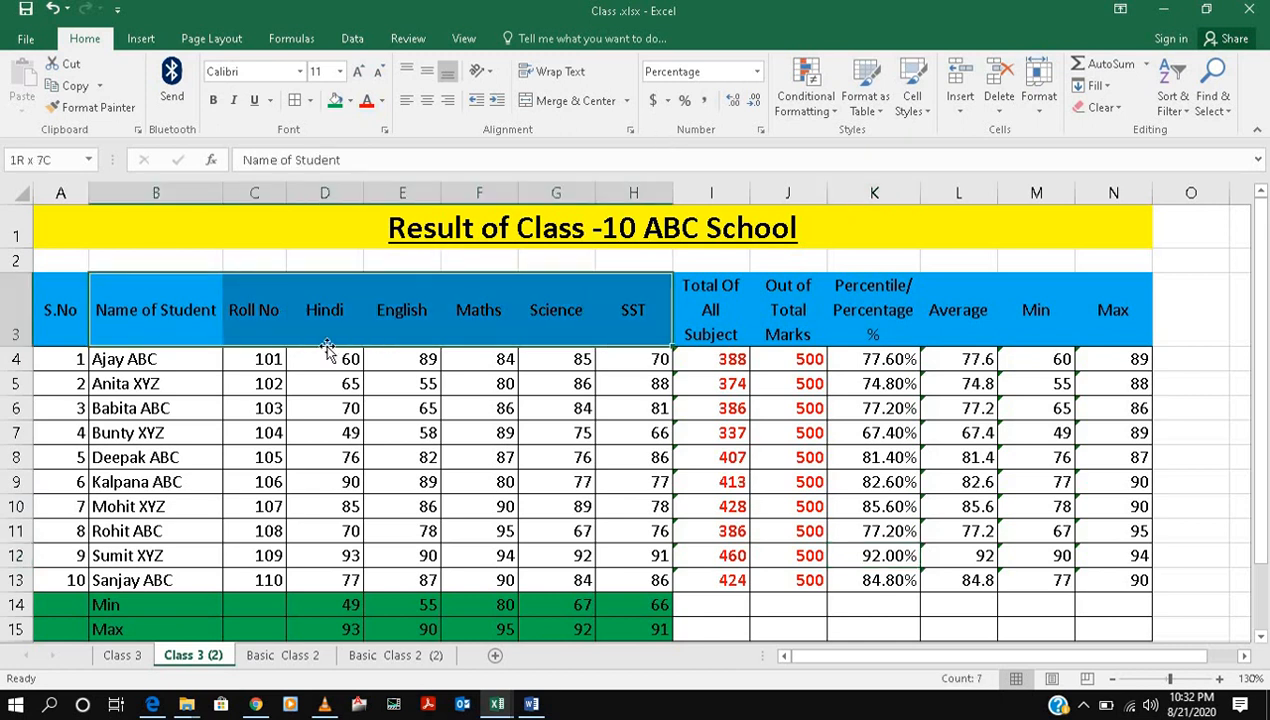
drag(47, 313, 1100, 335)
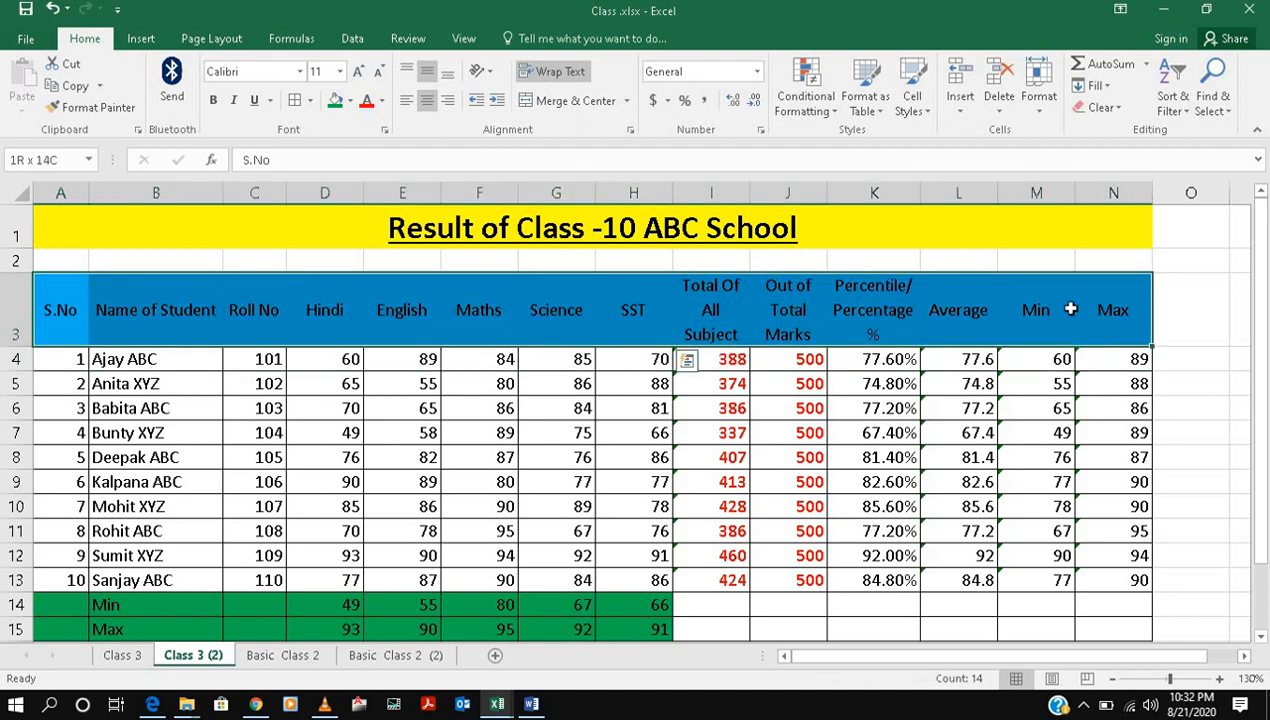
click(295, 99)
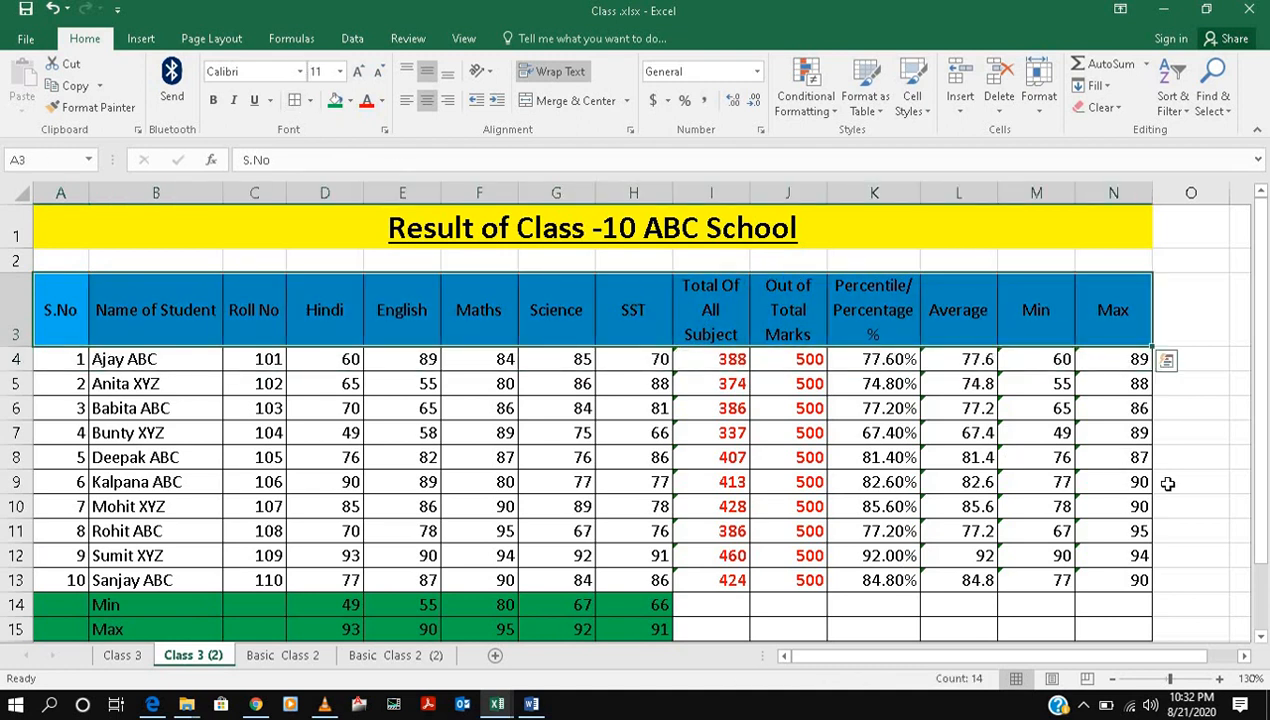
click(1165, 481)
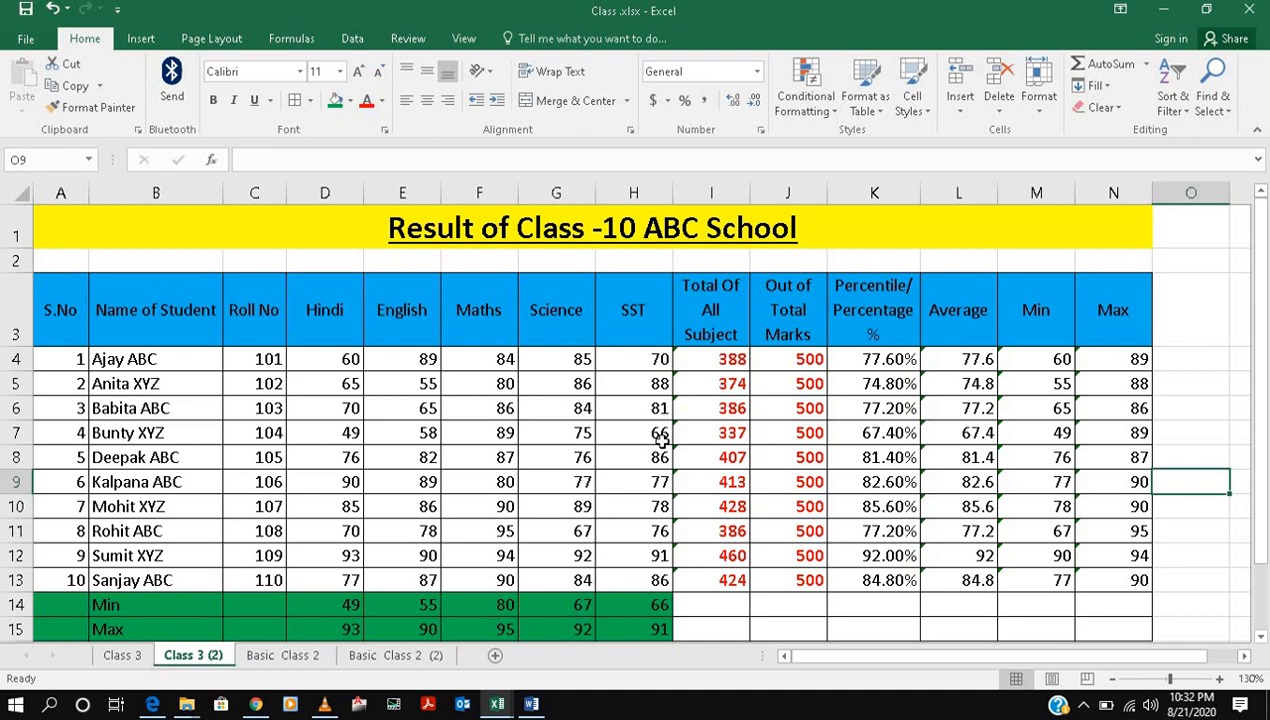
Step: Check in the print preview how the result sheet splits across pages and return to the sheet
click(22, 48)
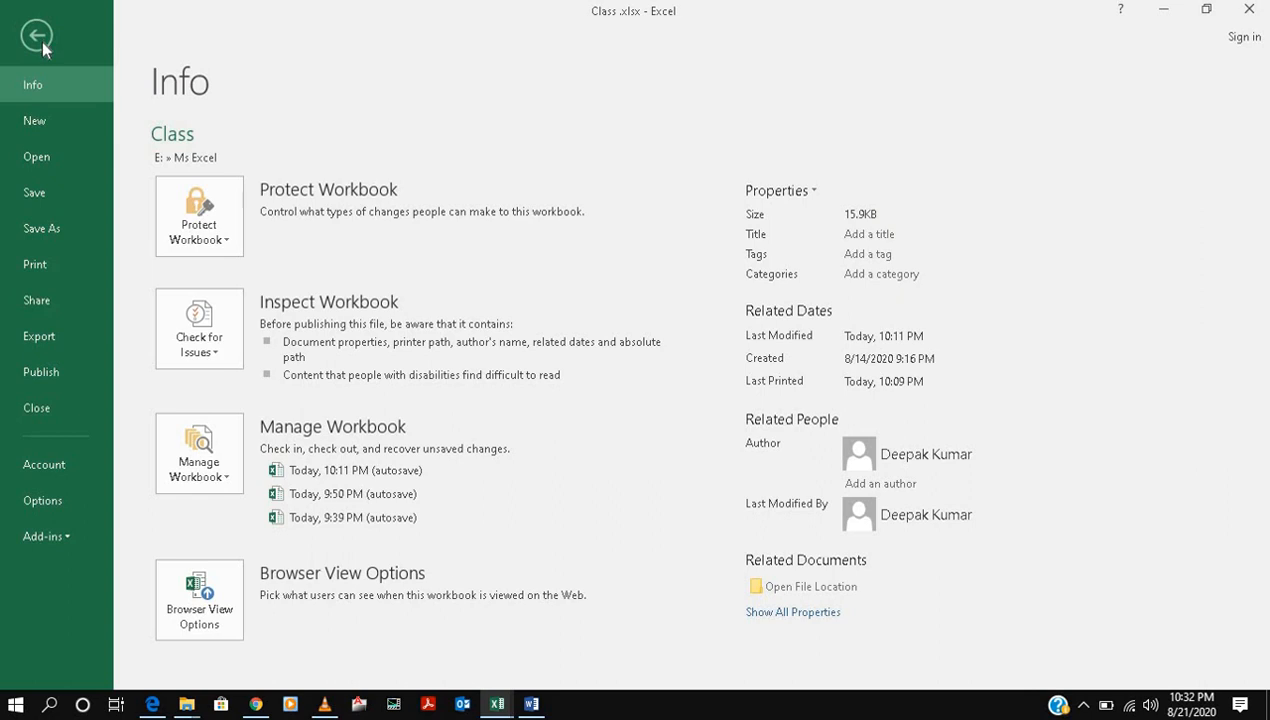
click(46, 271)
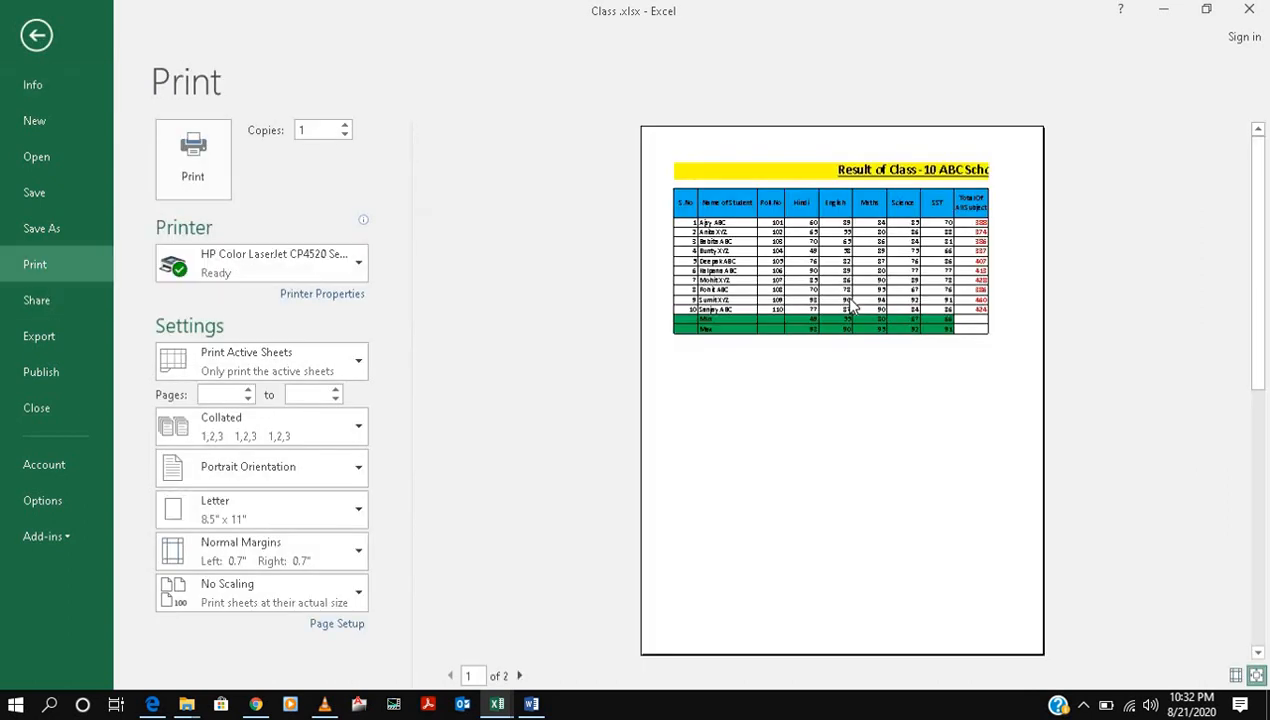
scroll(852, 308, down, 1)
scroll(852, 308, up, 1)
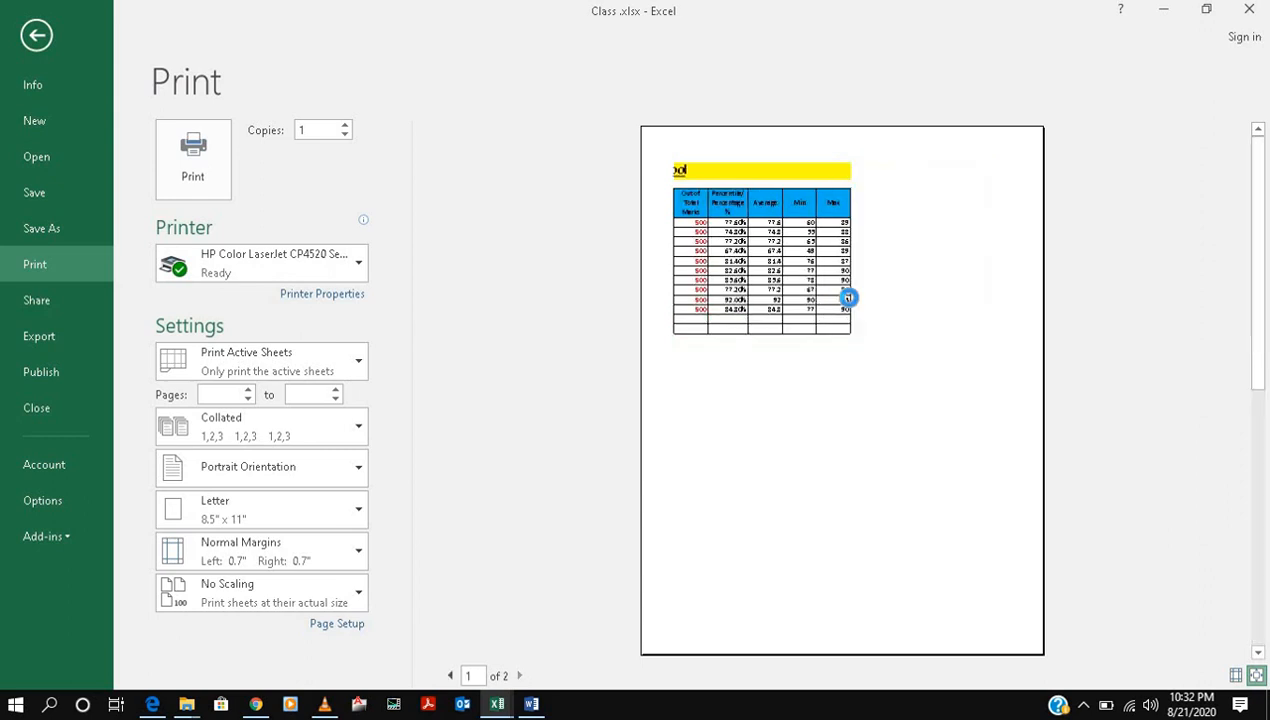
scroll(852, 308, down, 1)
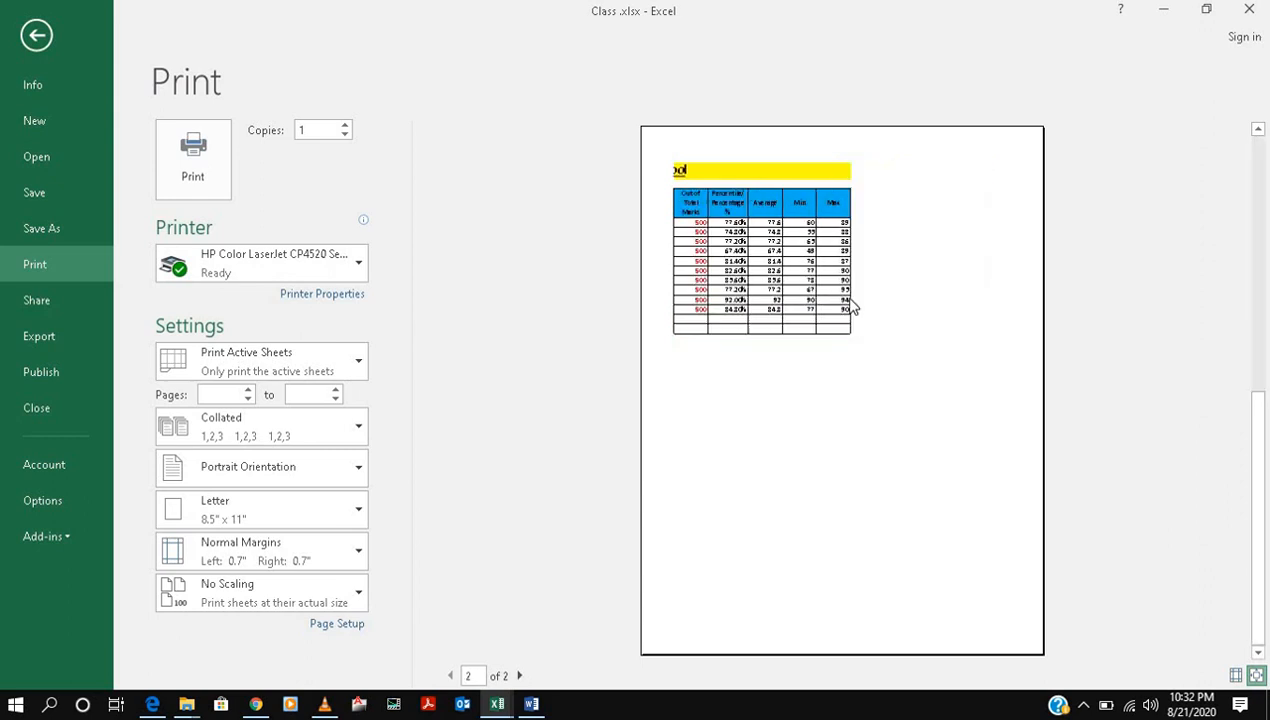
click(32, 40)
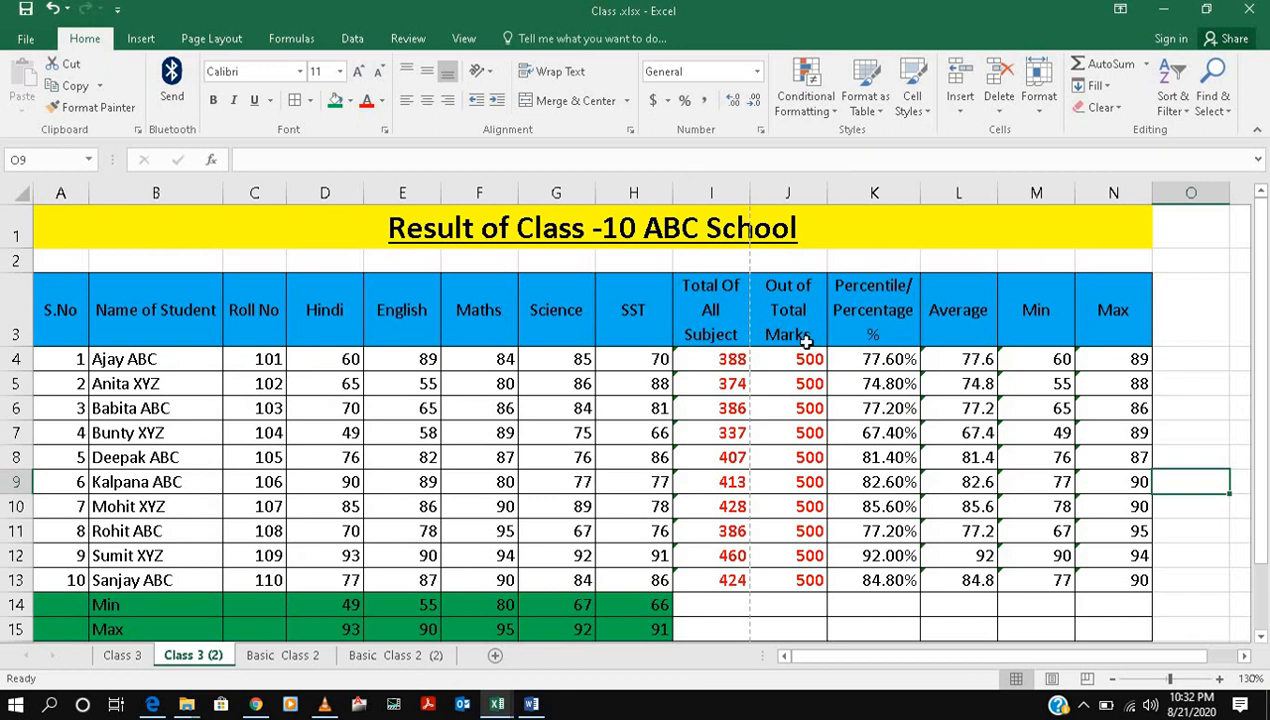
Step: Move the vertical page break in Page Break Preview so columns A to N share one page, and check the print preview
click(462, 40)
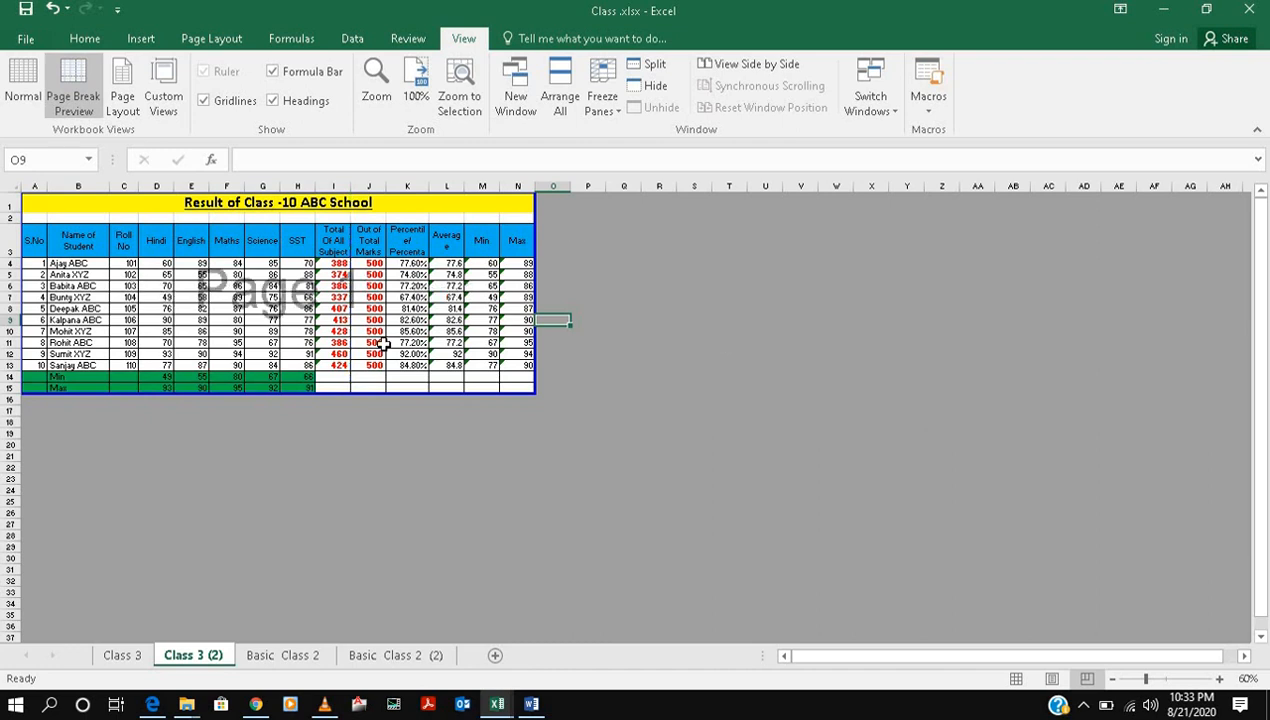
click(23, 82)
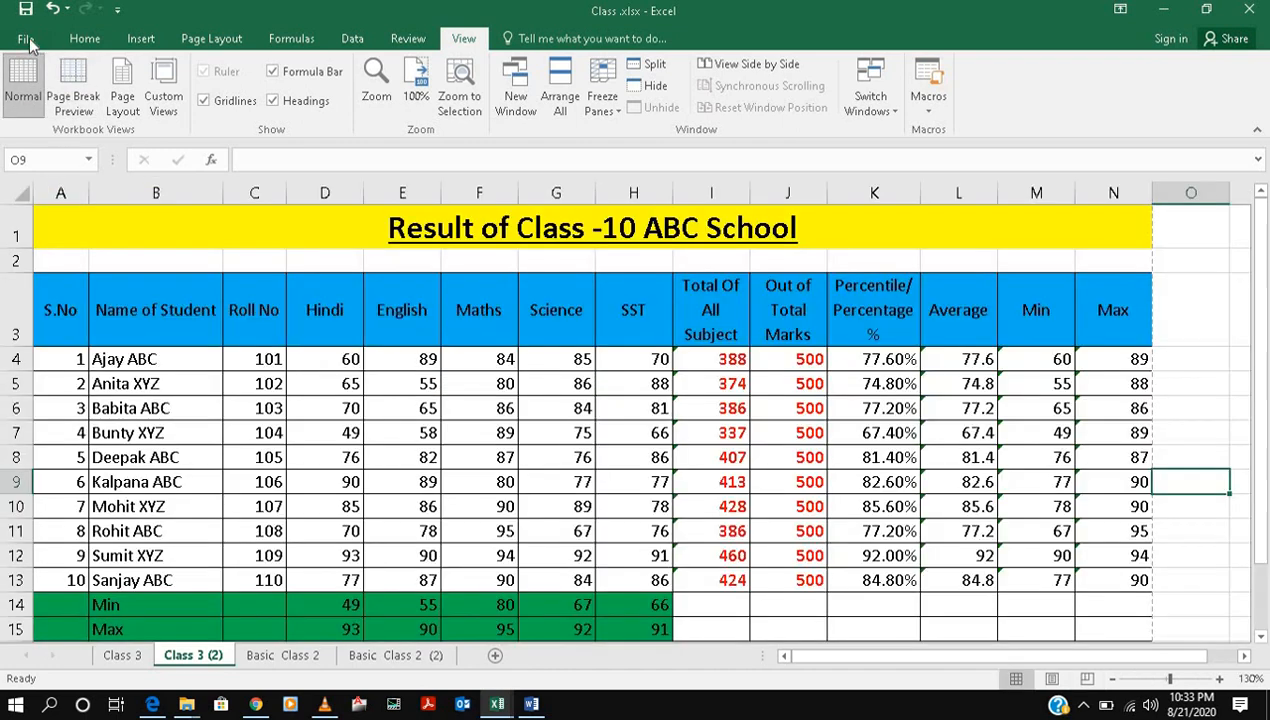
click(25, 40)
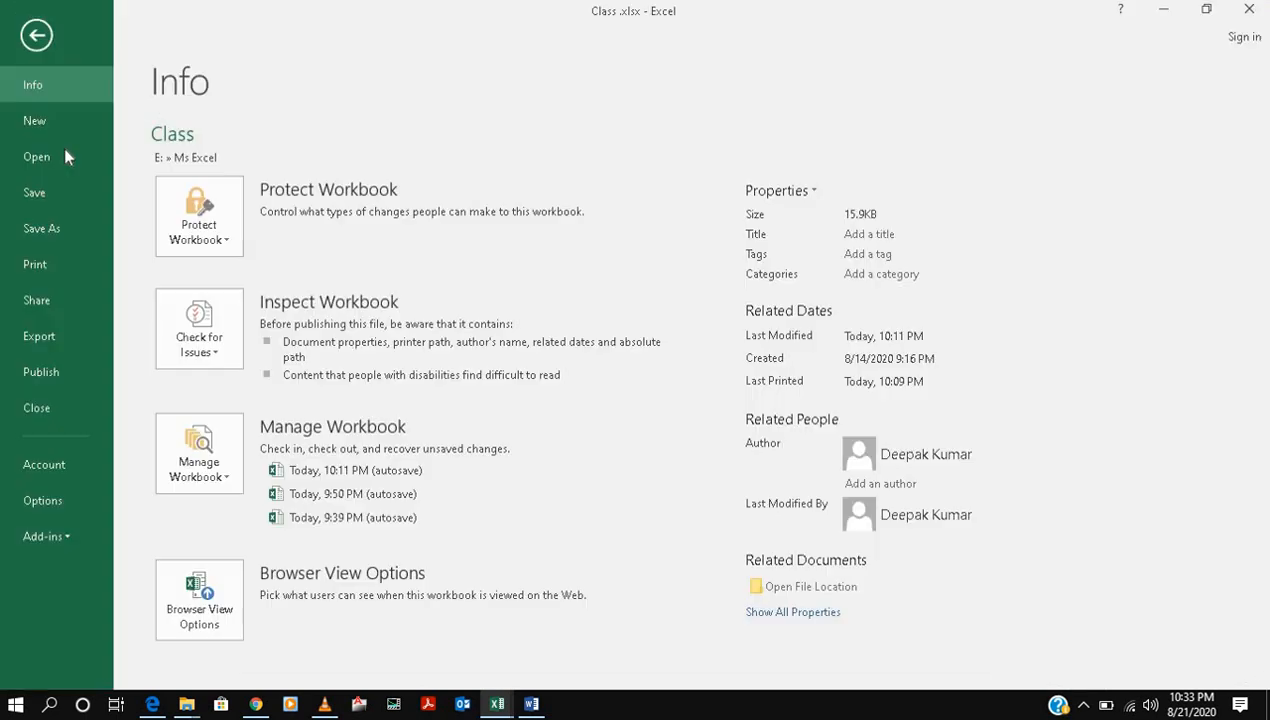
click(61, 263)
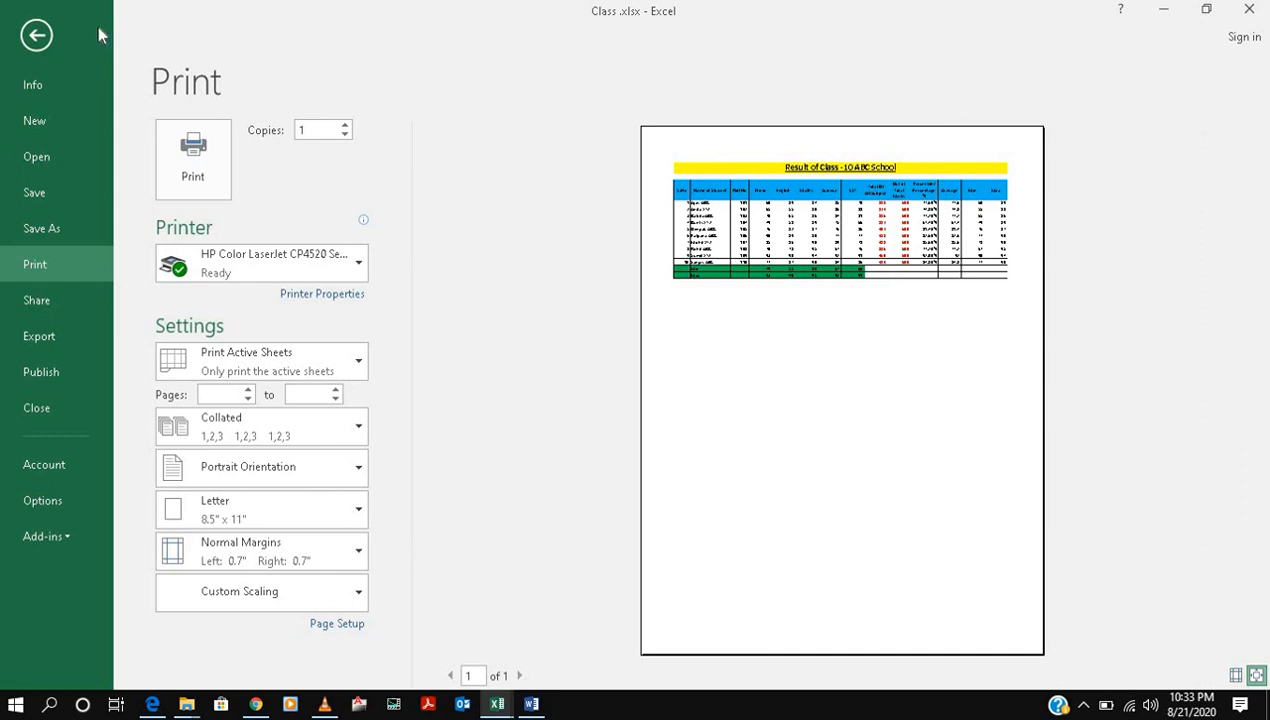
click(43, 45)
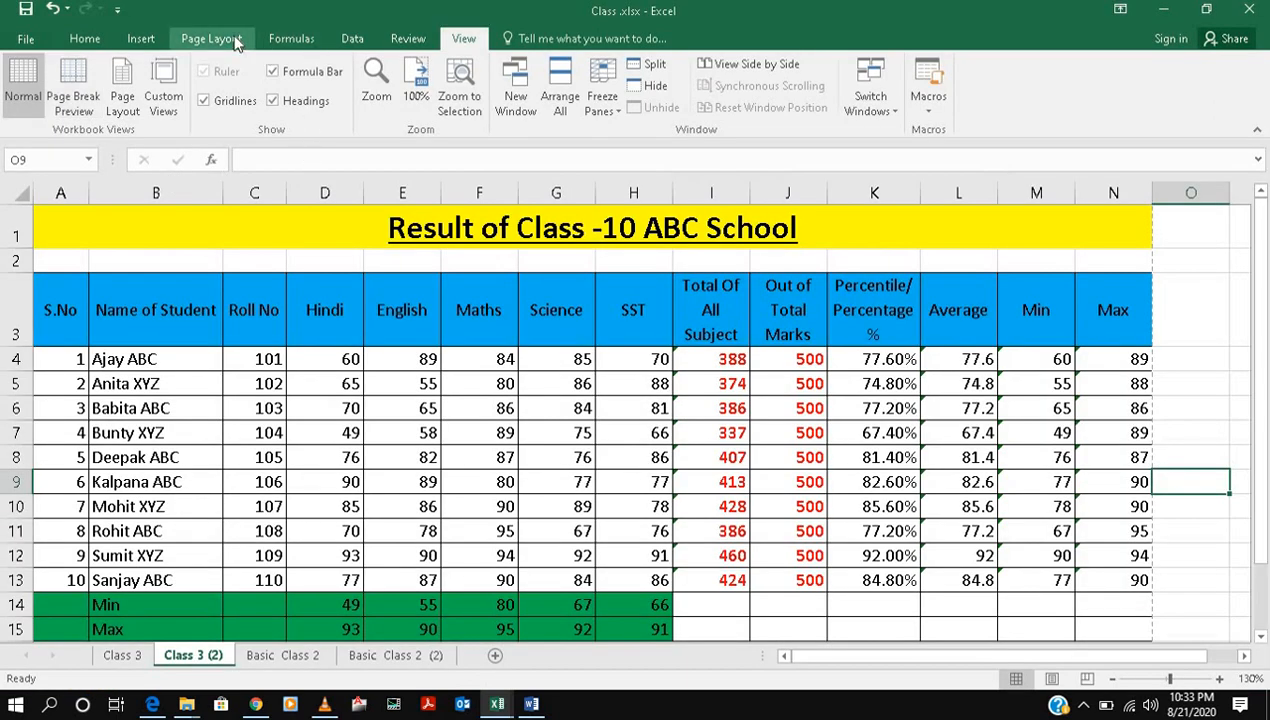
Step: Set the page orientation to Landscape and check the result sheet in the print preview
click(235, 40)
click(203, 107)
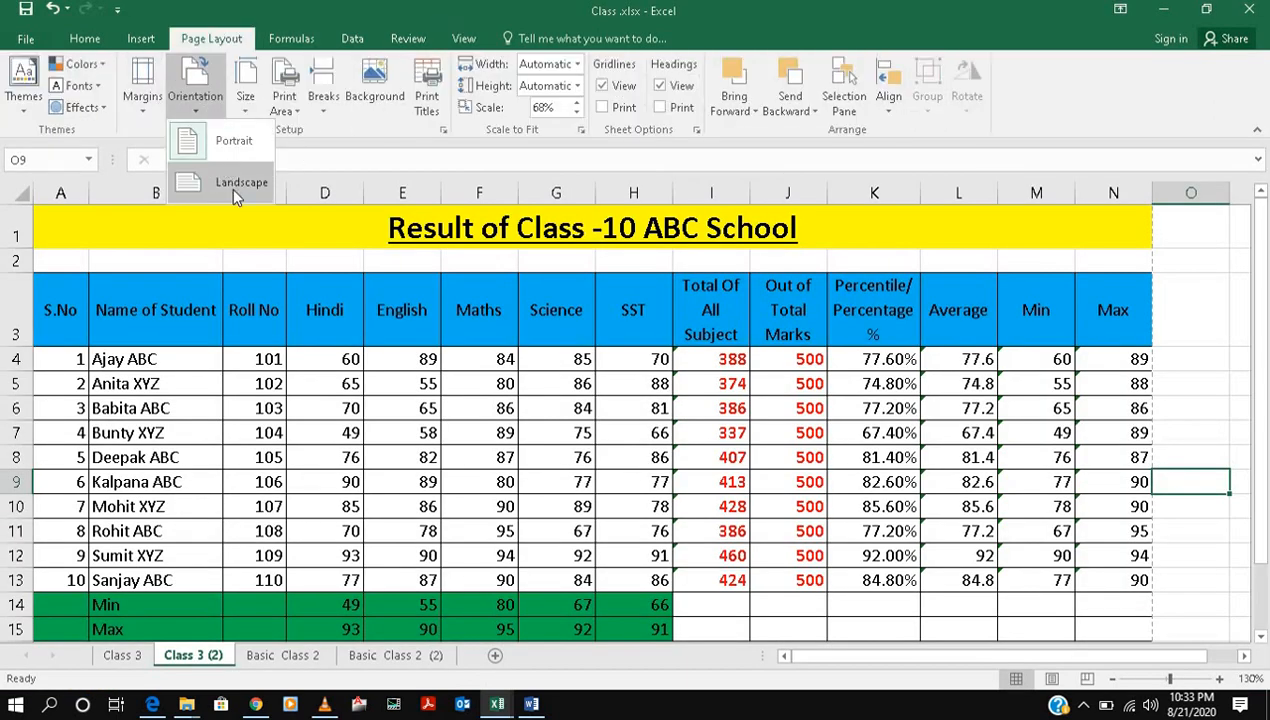
click(235, 192)
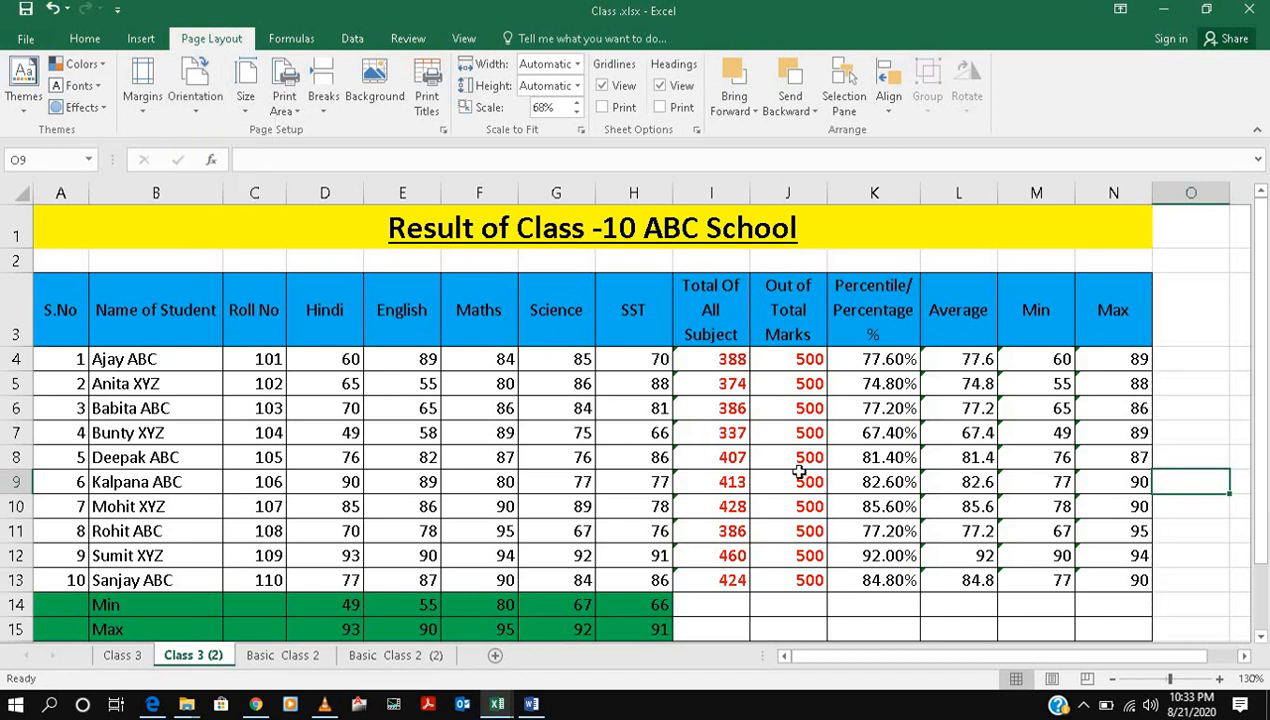
click(26, 38)
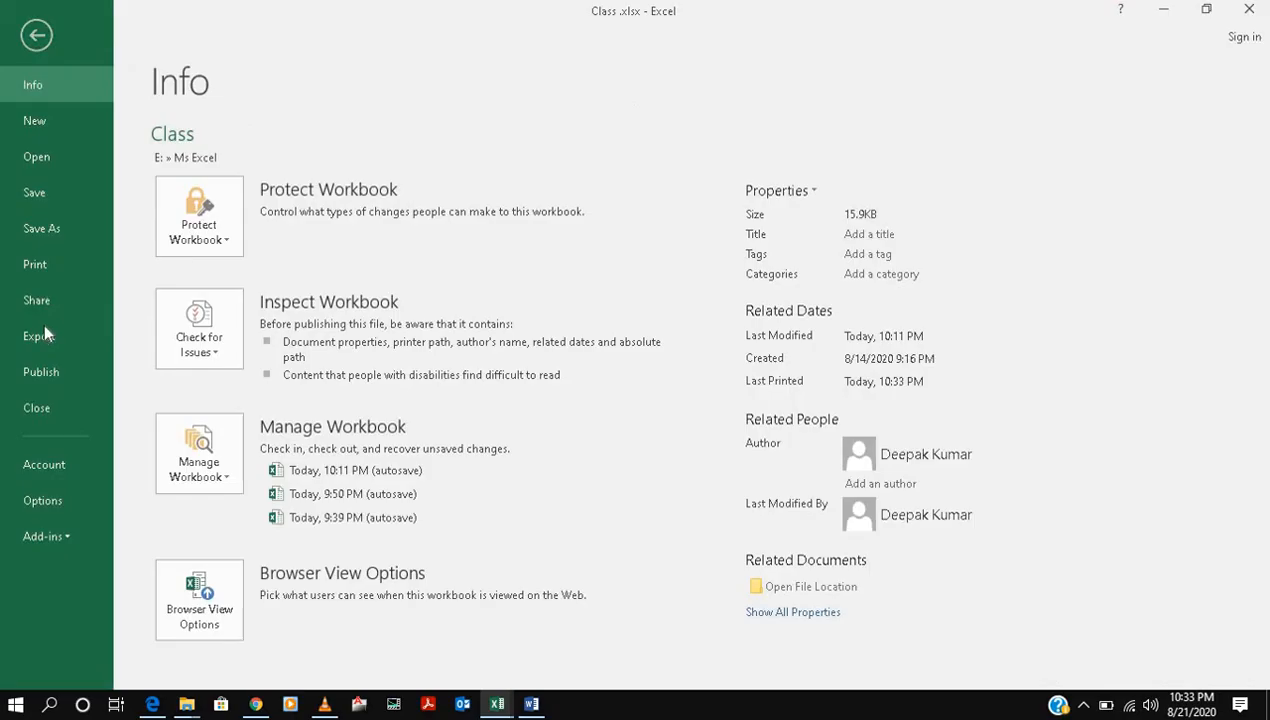
click(54, 264)
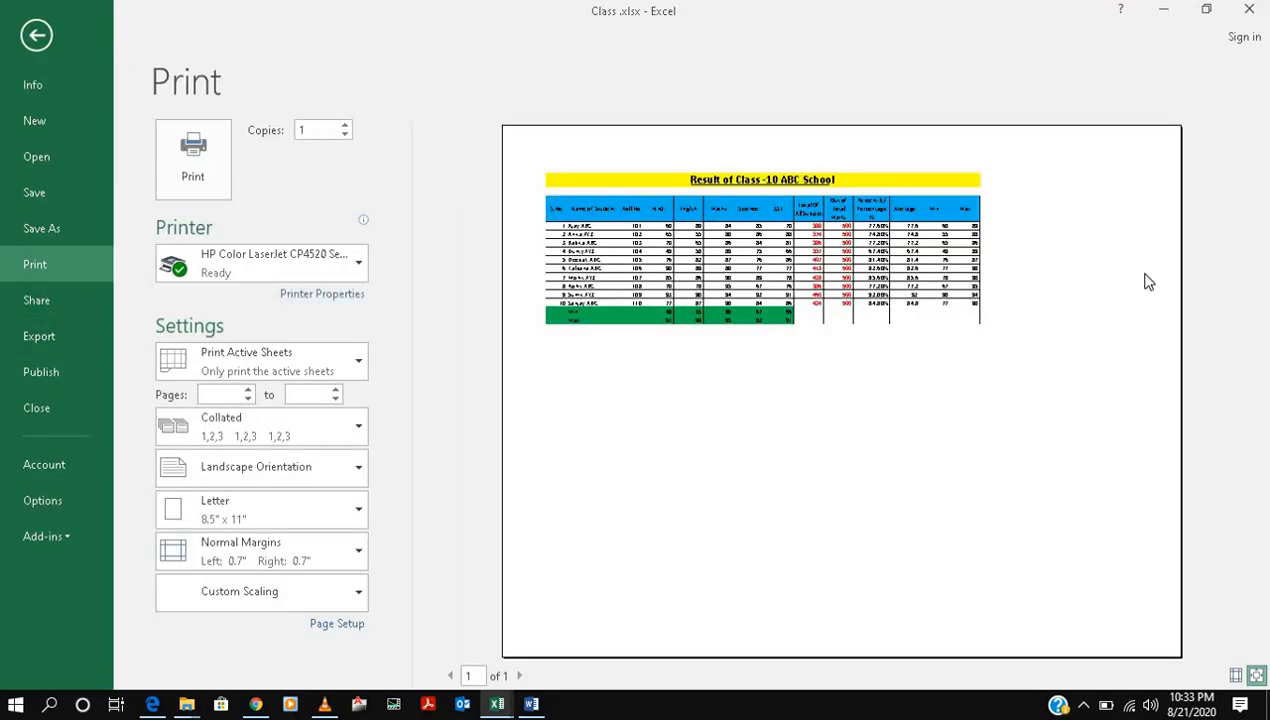
Step: Set the print scaling in Page Setup to fit 1 page wide by 1 tall and return to the sheet
click(337, 623)
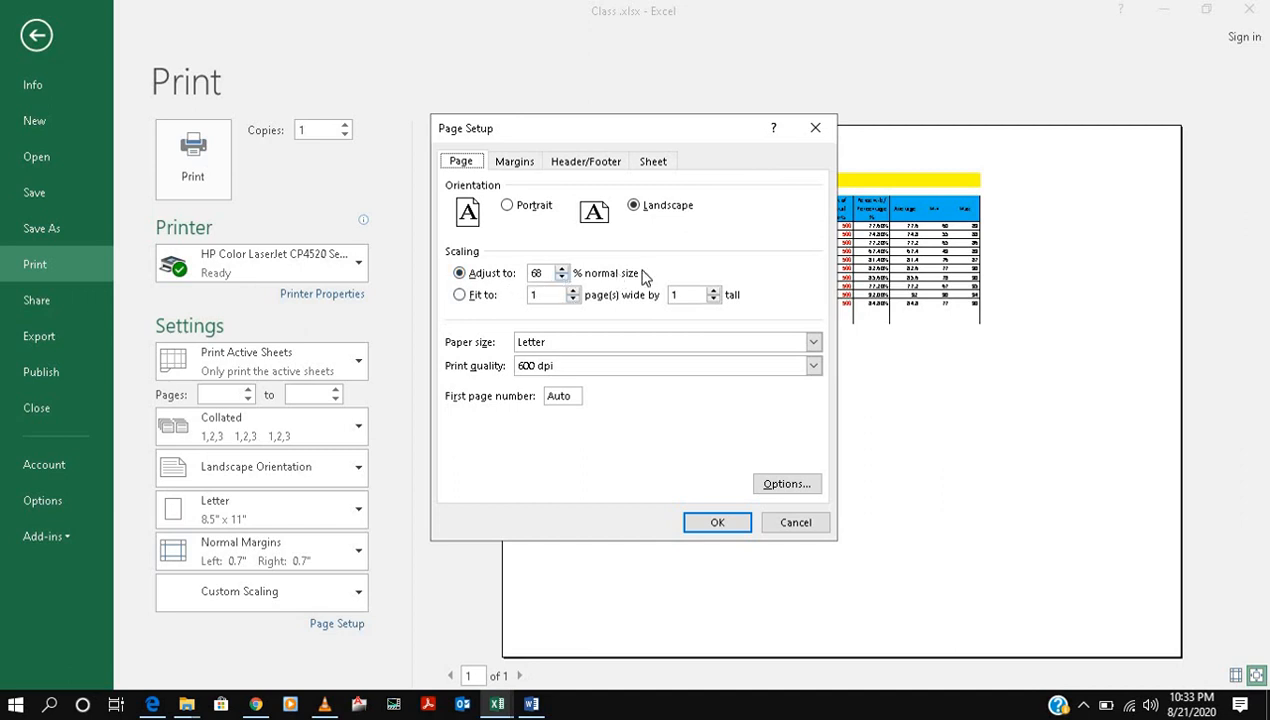
click(470, 296)
click(740, 522)
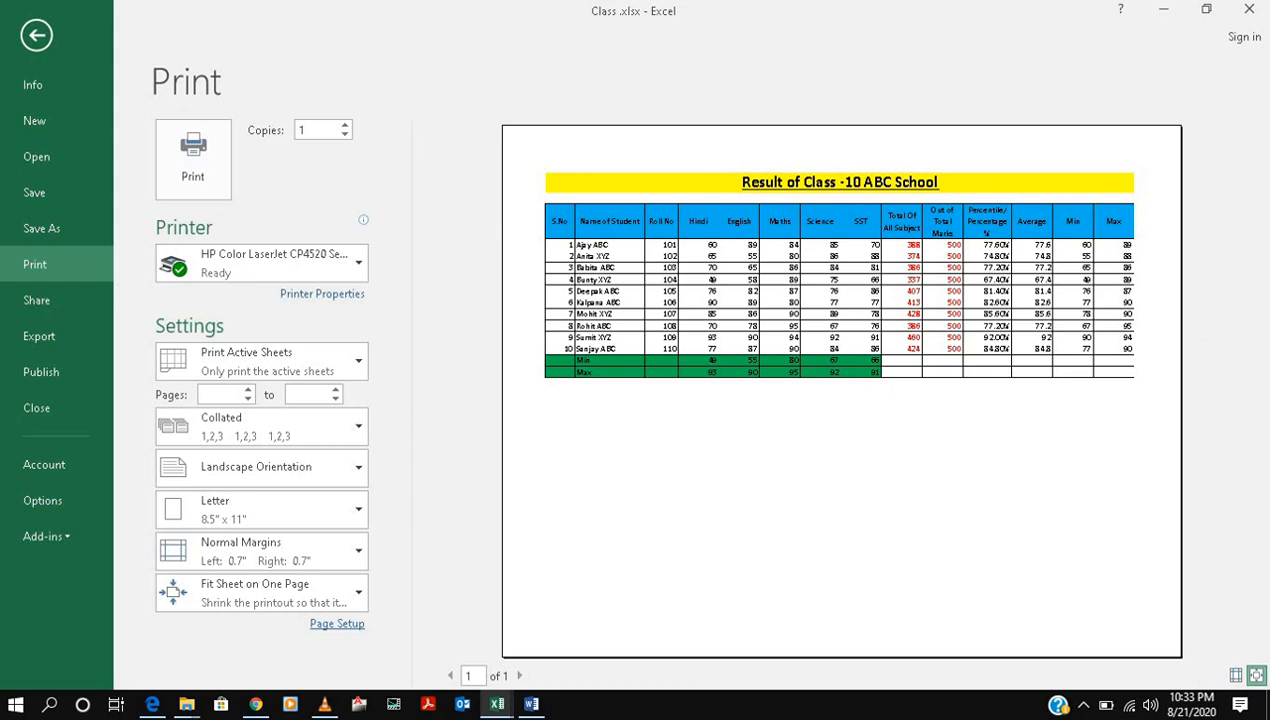
key(Escape)
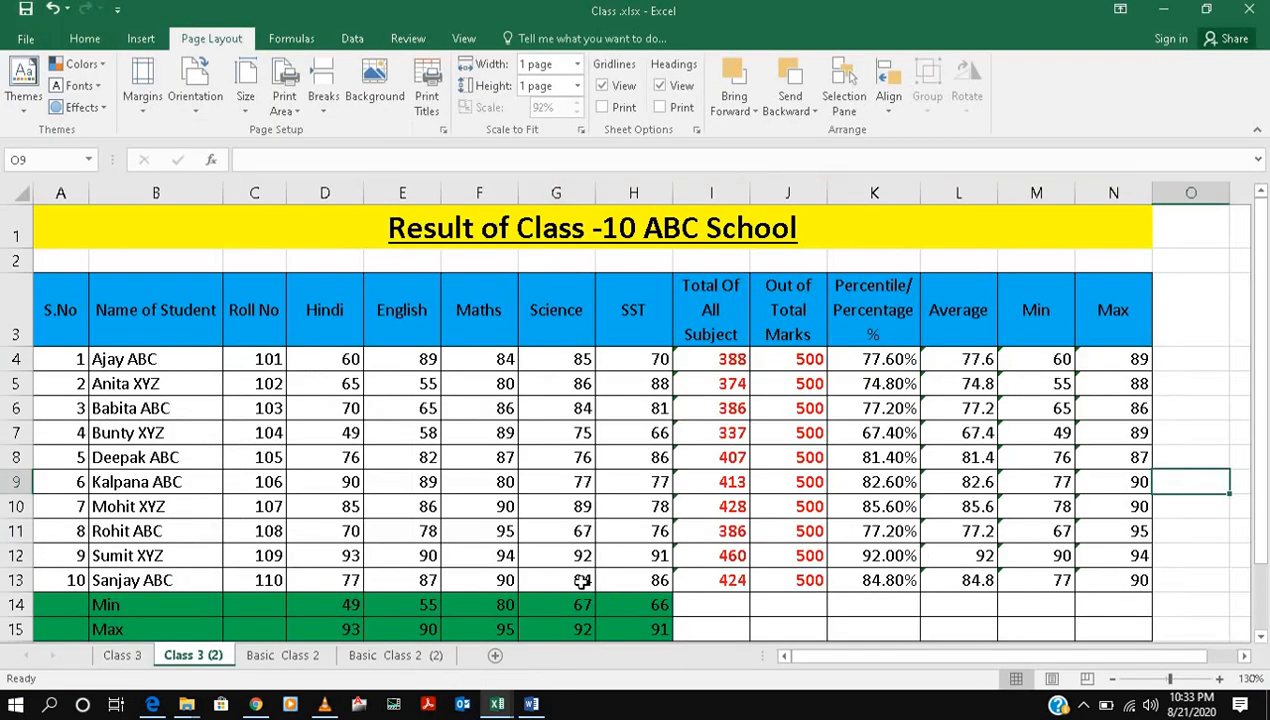
click(20, 40)
click(40, 45)
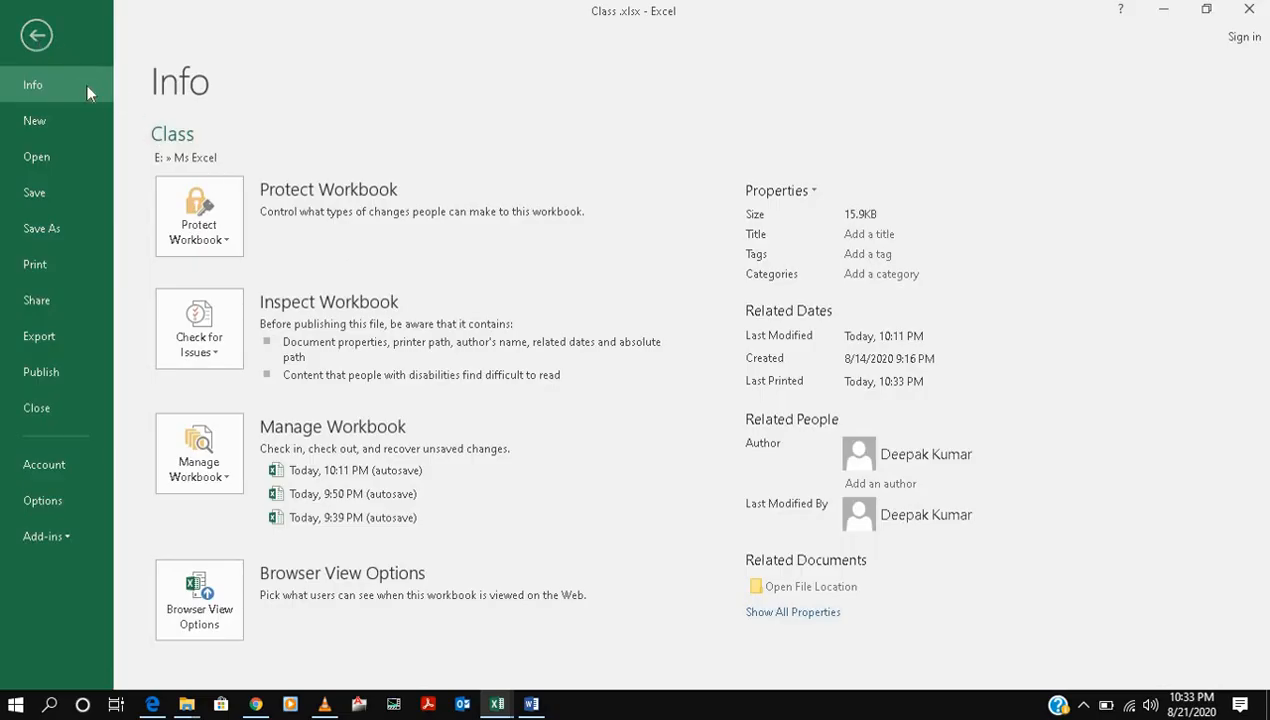
click(85, 40)
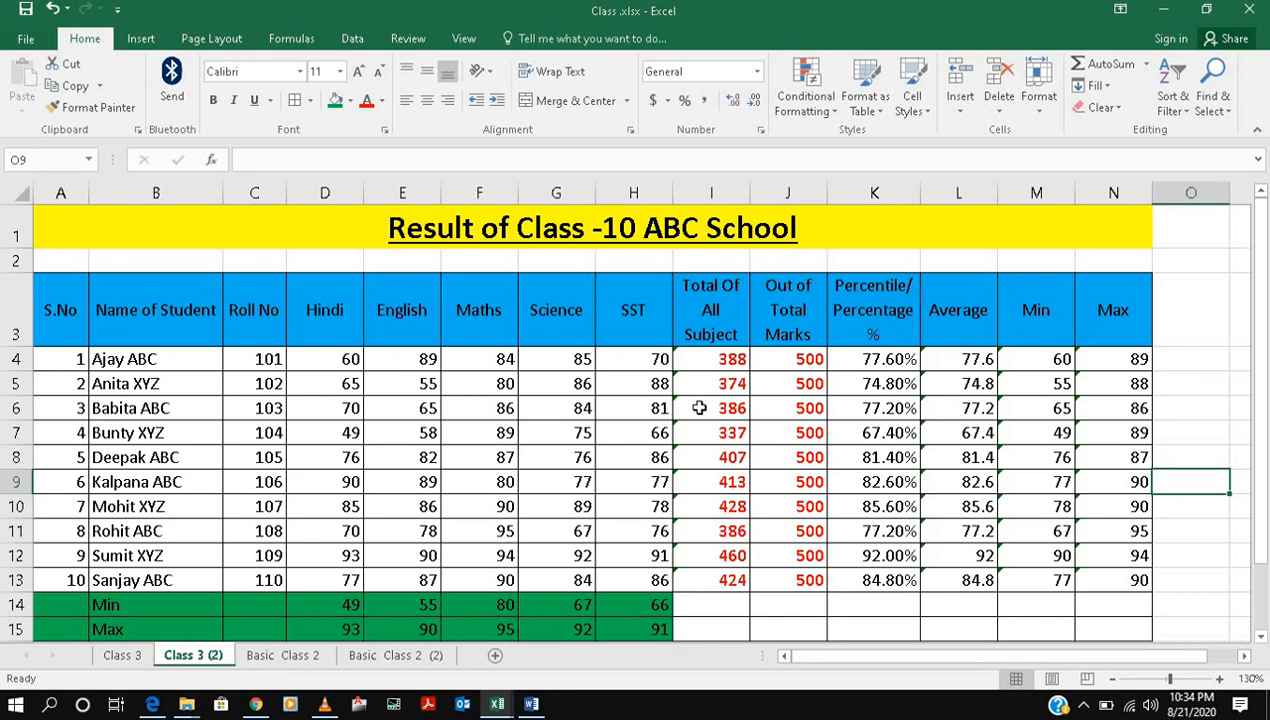
Step: Look over the result sheet down to the Max row and minimise the workbook window
scroll(694, 415, down, 1)
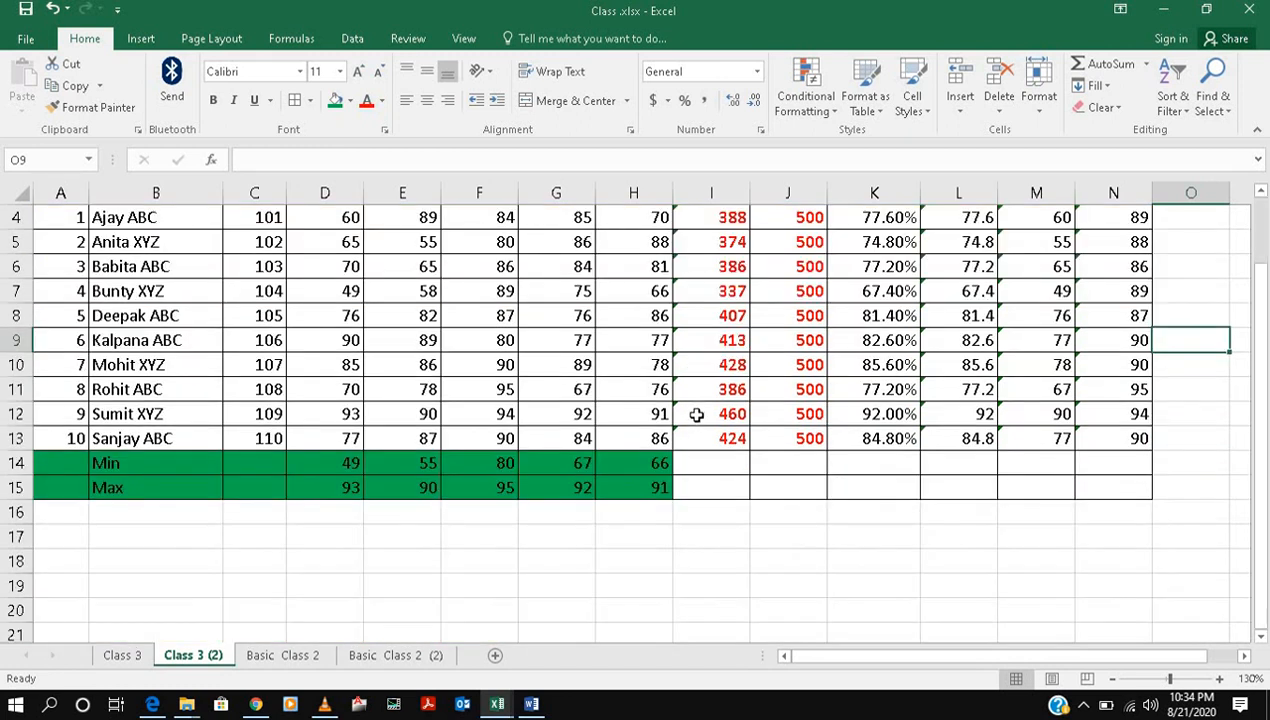
scroll(694, 415, up, 1)
click(1166, 12)
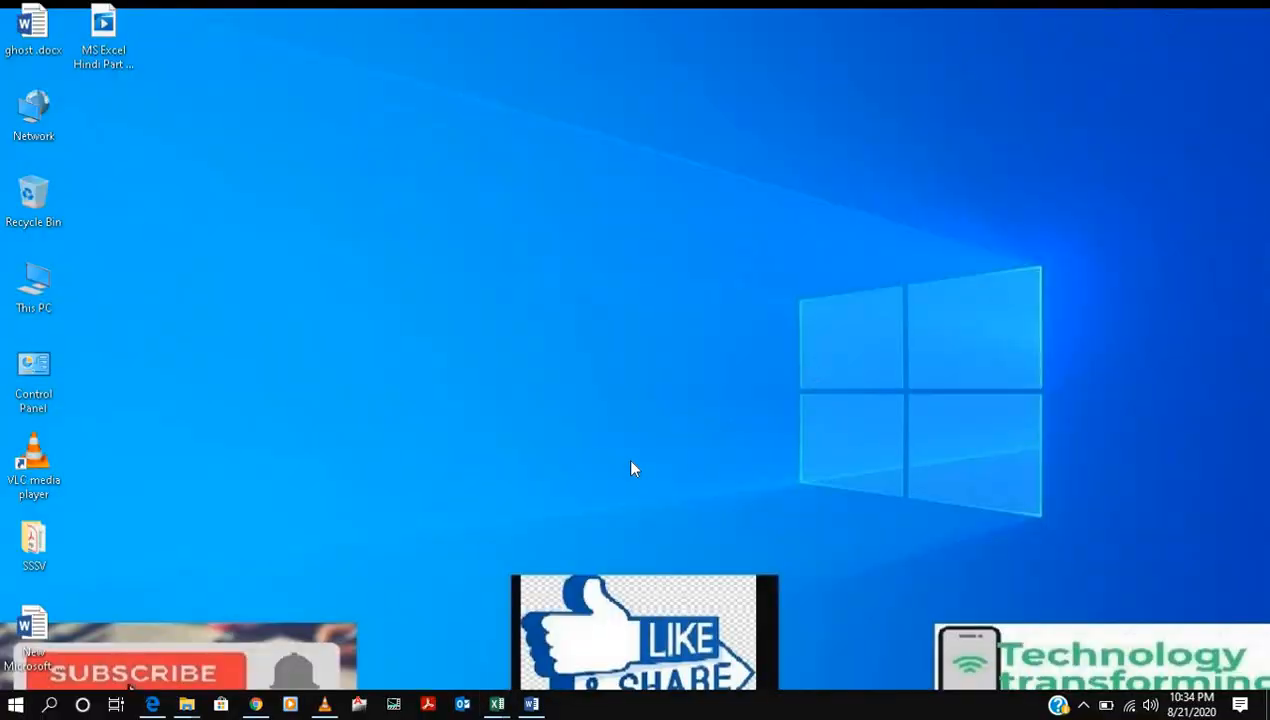